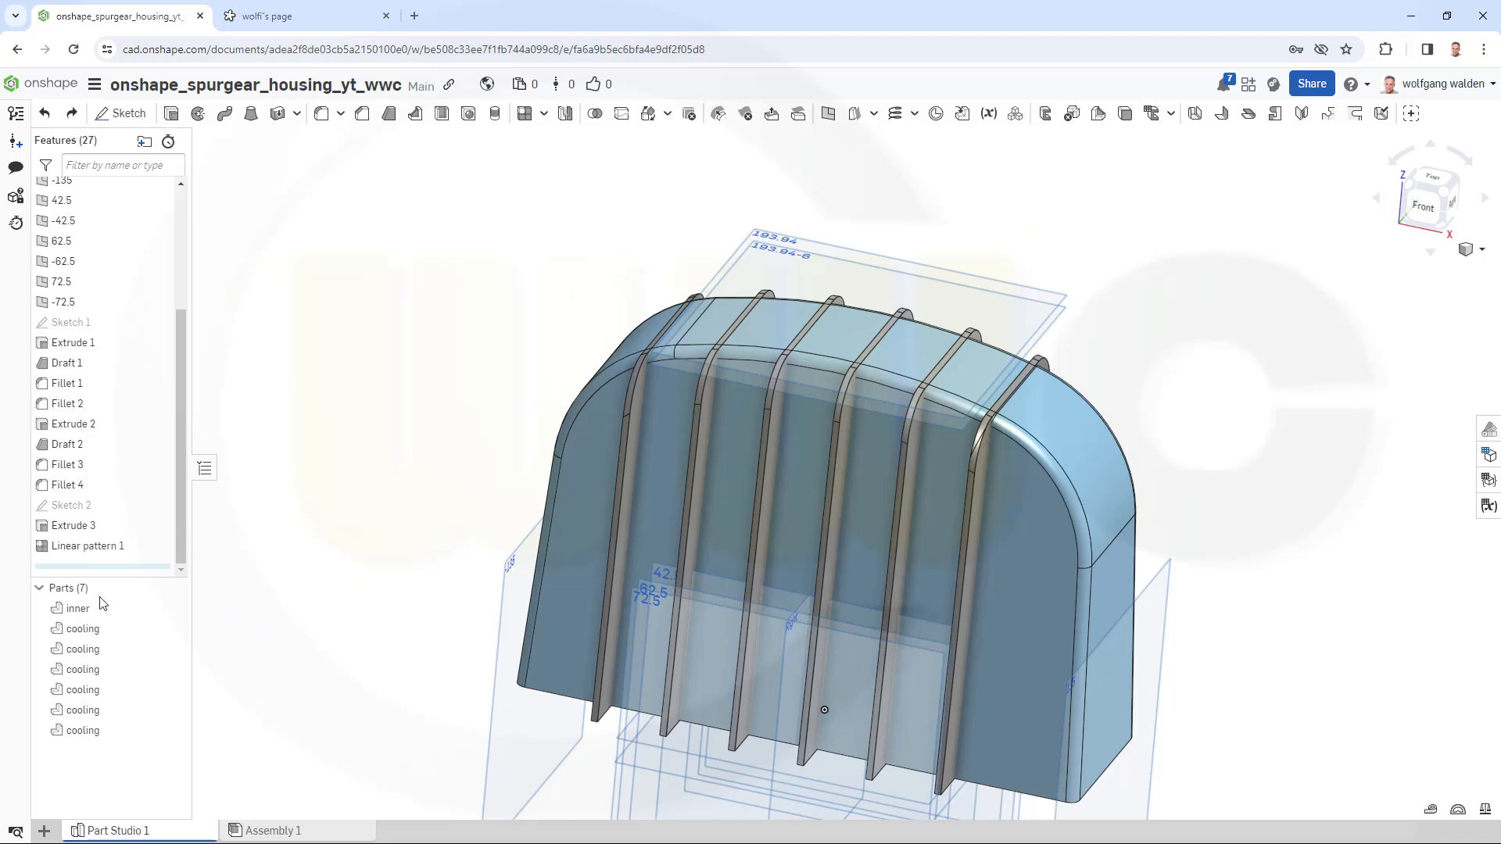
- Hide the inner part and all six cooling parts
left_click(78, 608)
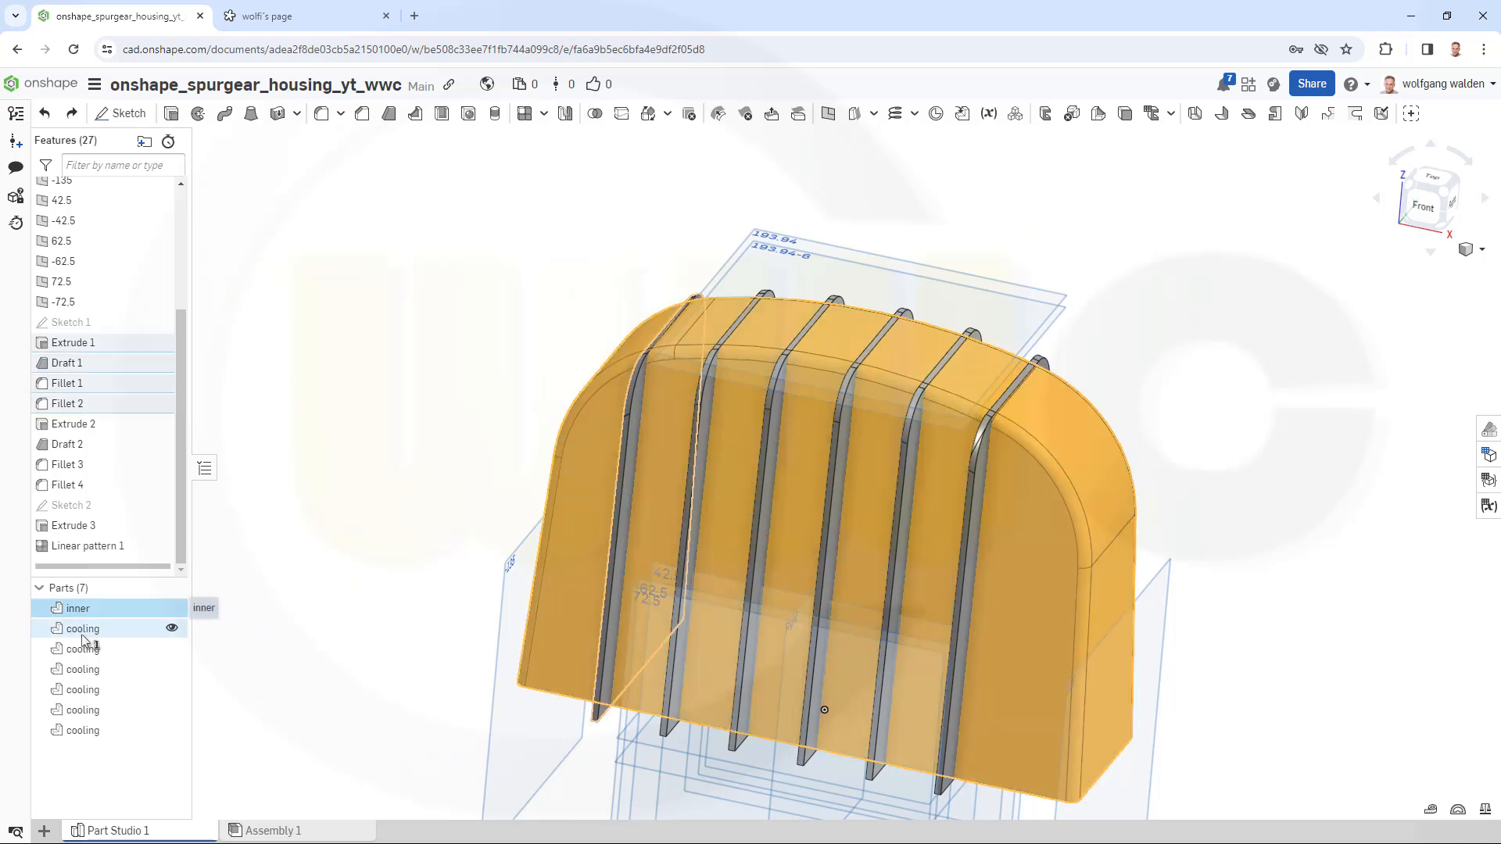
left_click(83, 730, "shift")
right_click(87, 737)
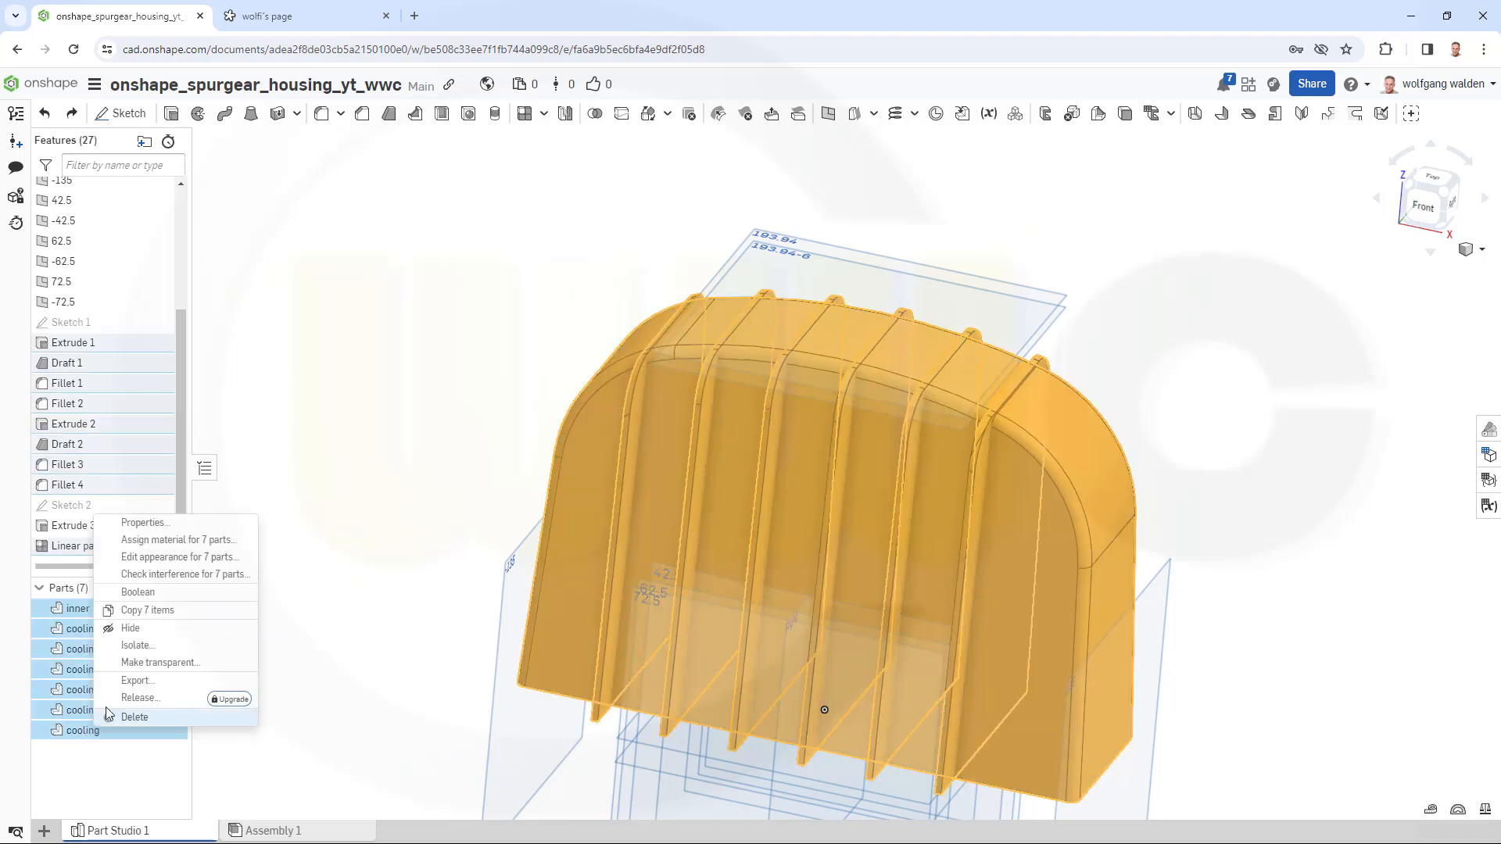
left_click(129, 632)
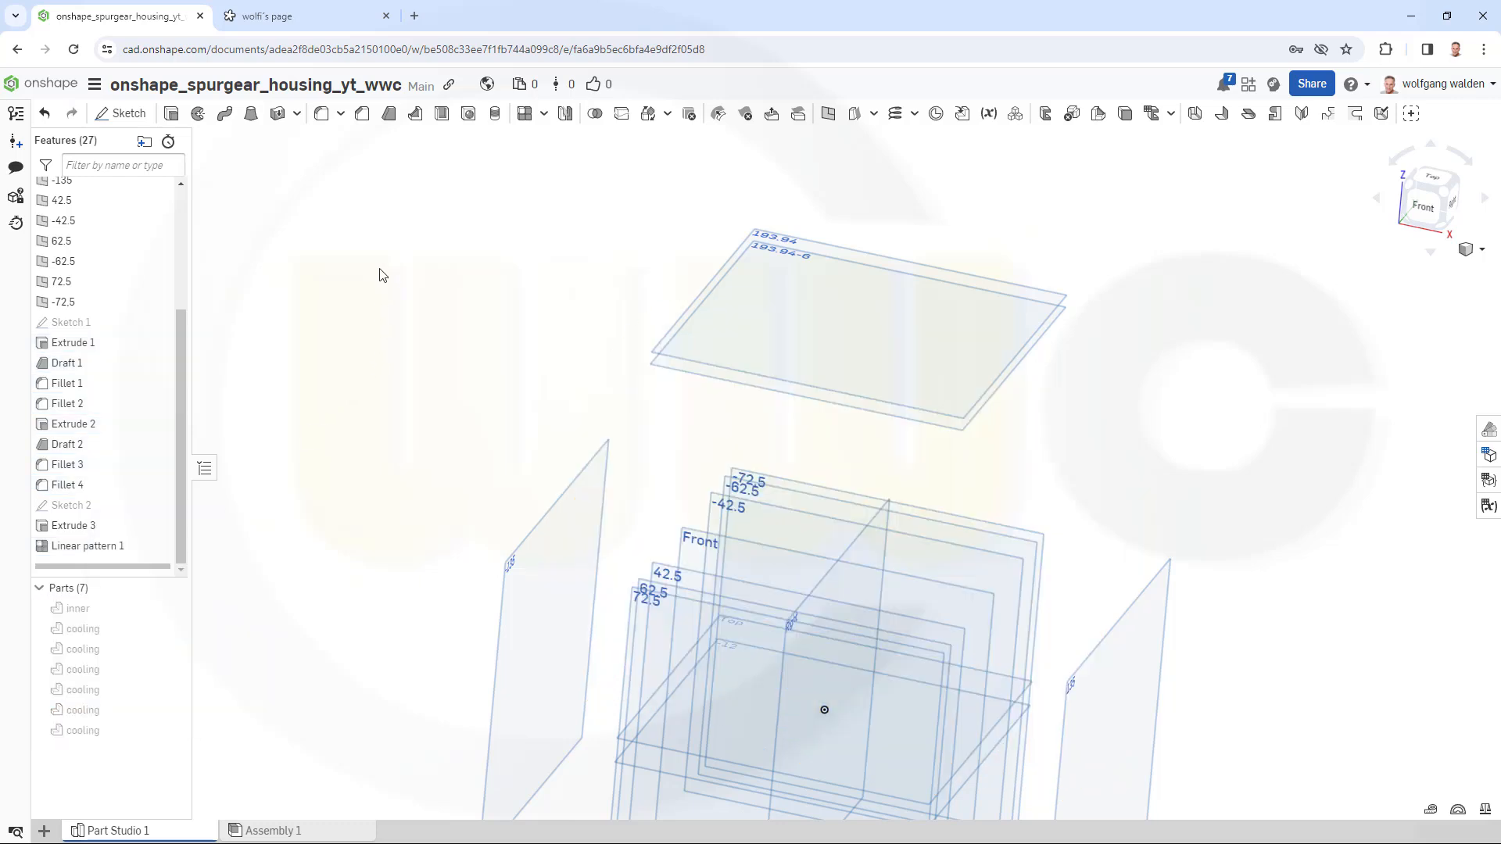
- Create a construction plane offset 85 mm above the Top plane
left_click(828, 113)
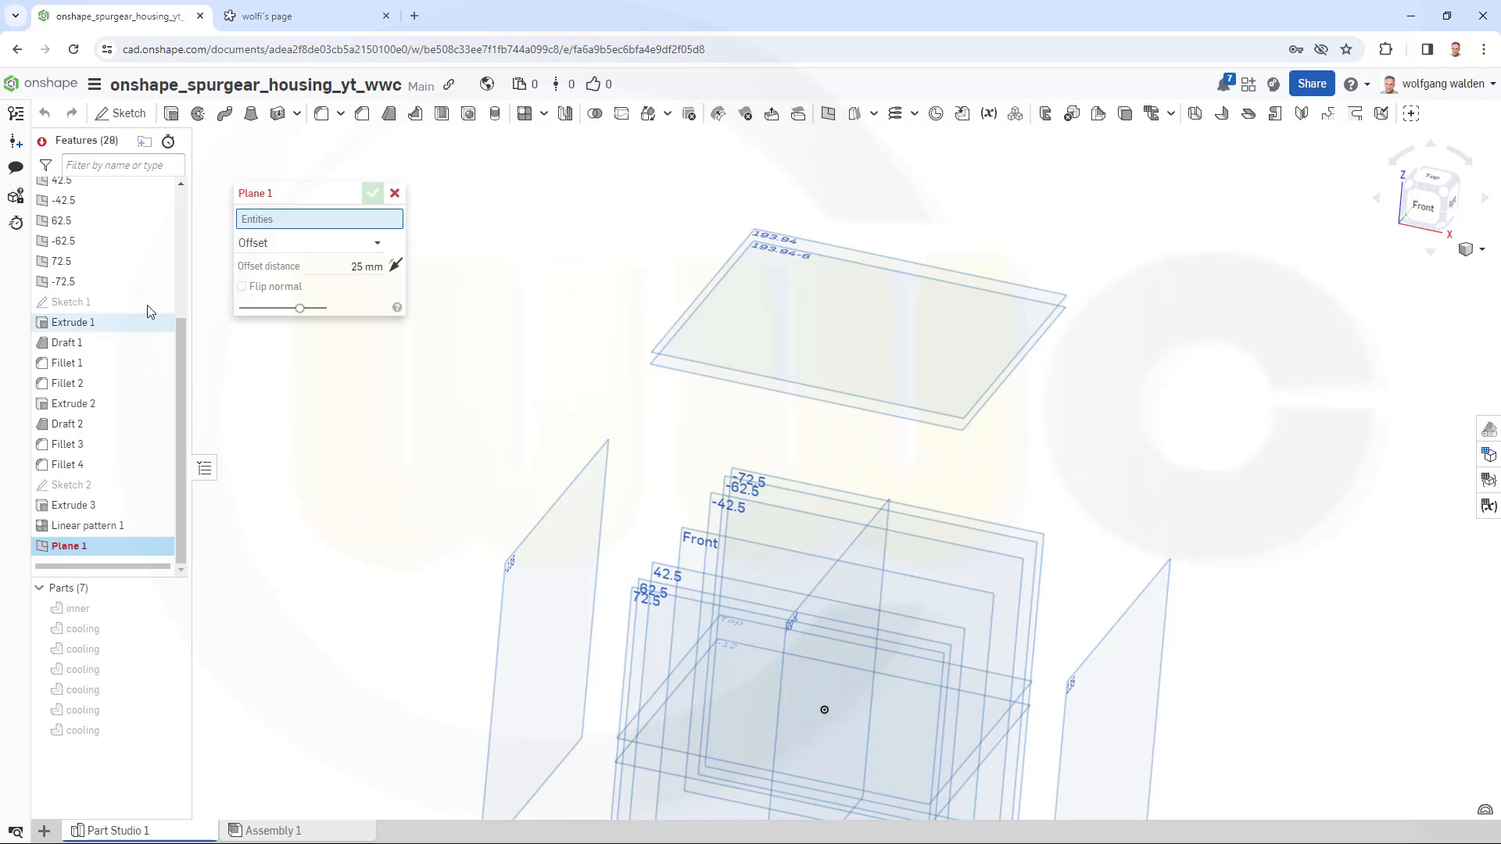
scroll(125, 312, "up", 5)
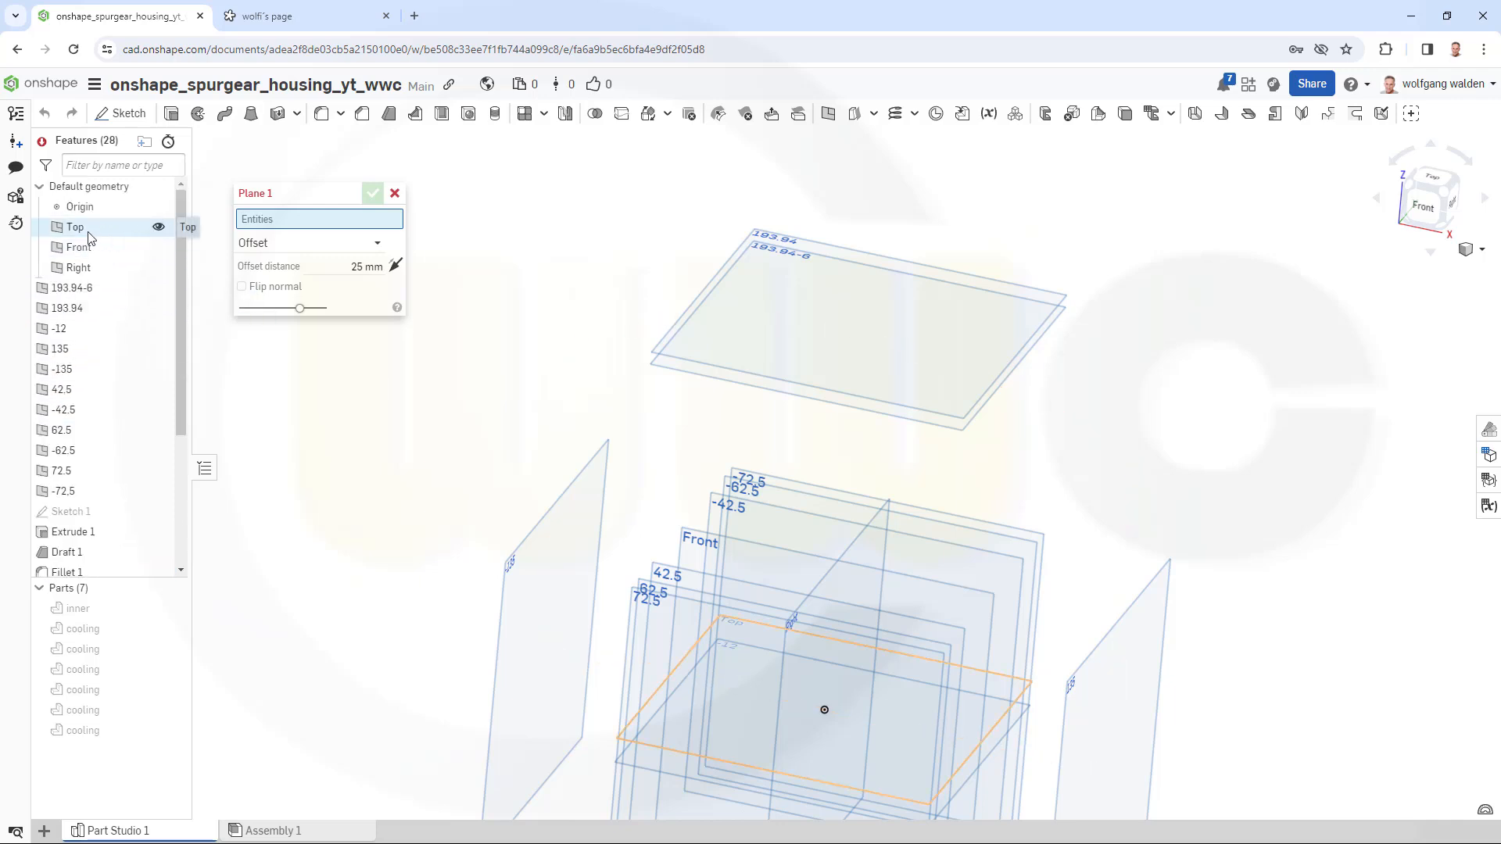
left_click(124, 233)
left_click(344, 280)
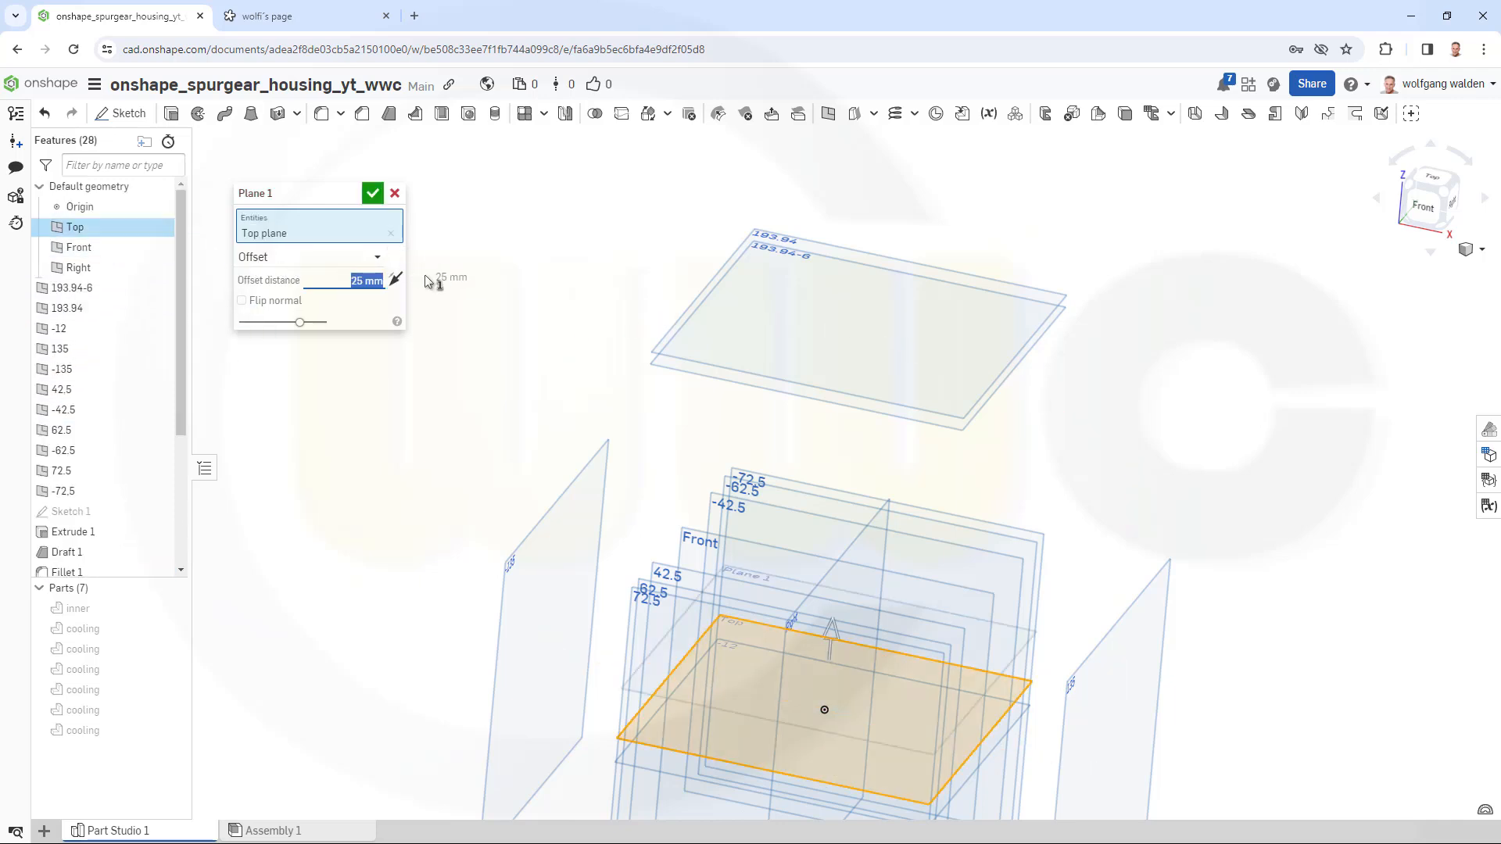
type("8")
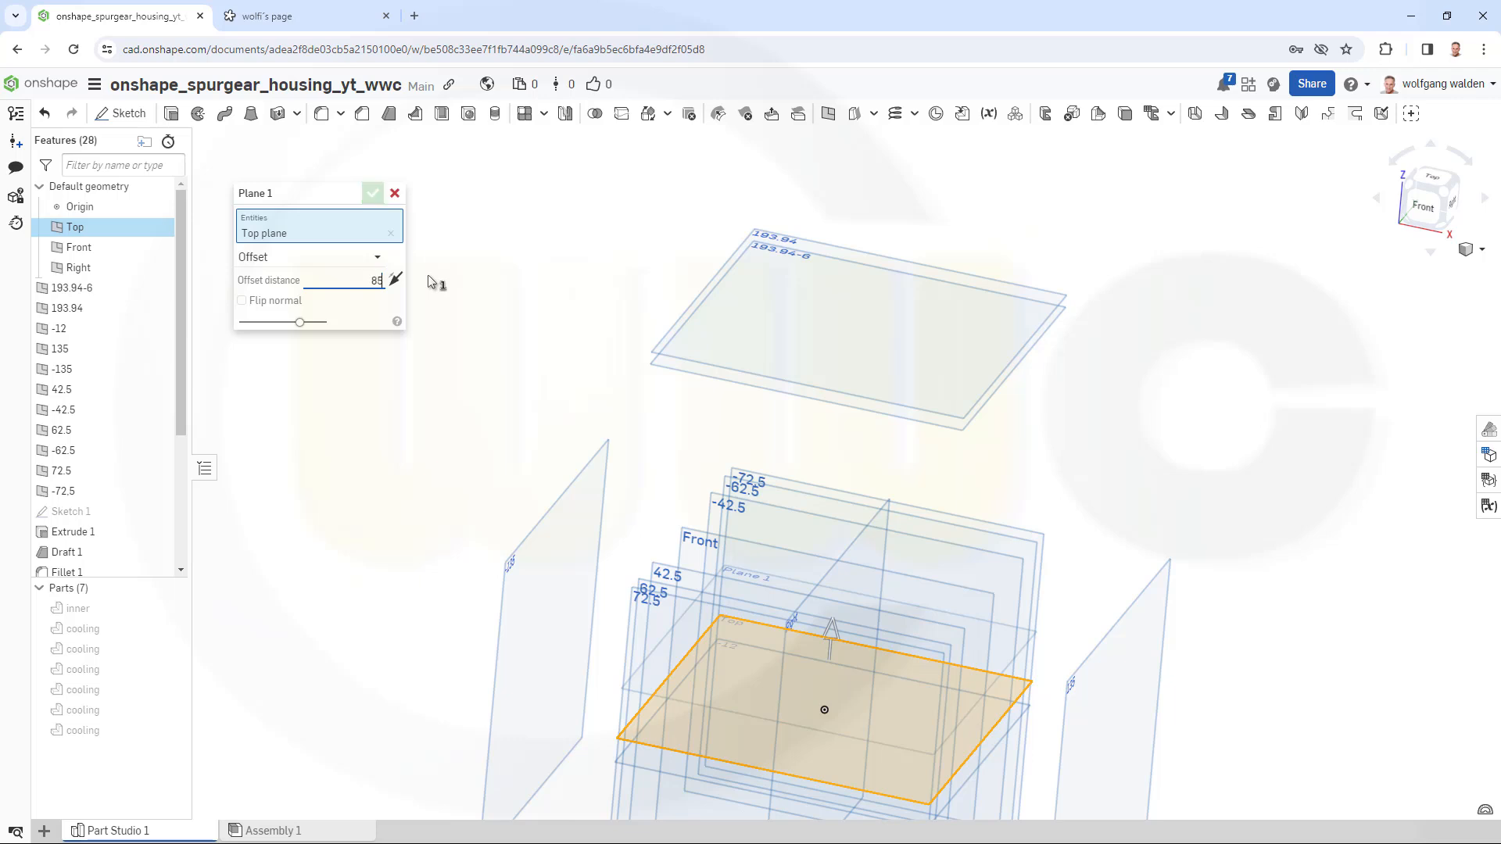
left_click(370, 195)
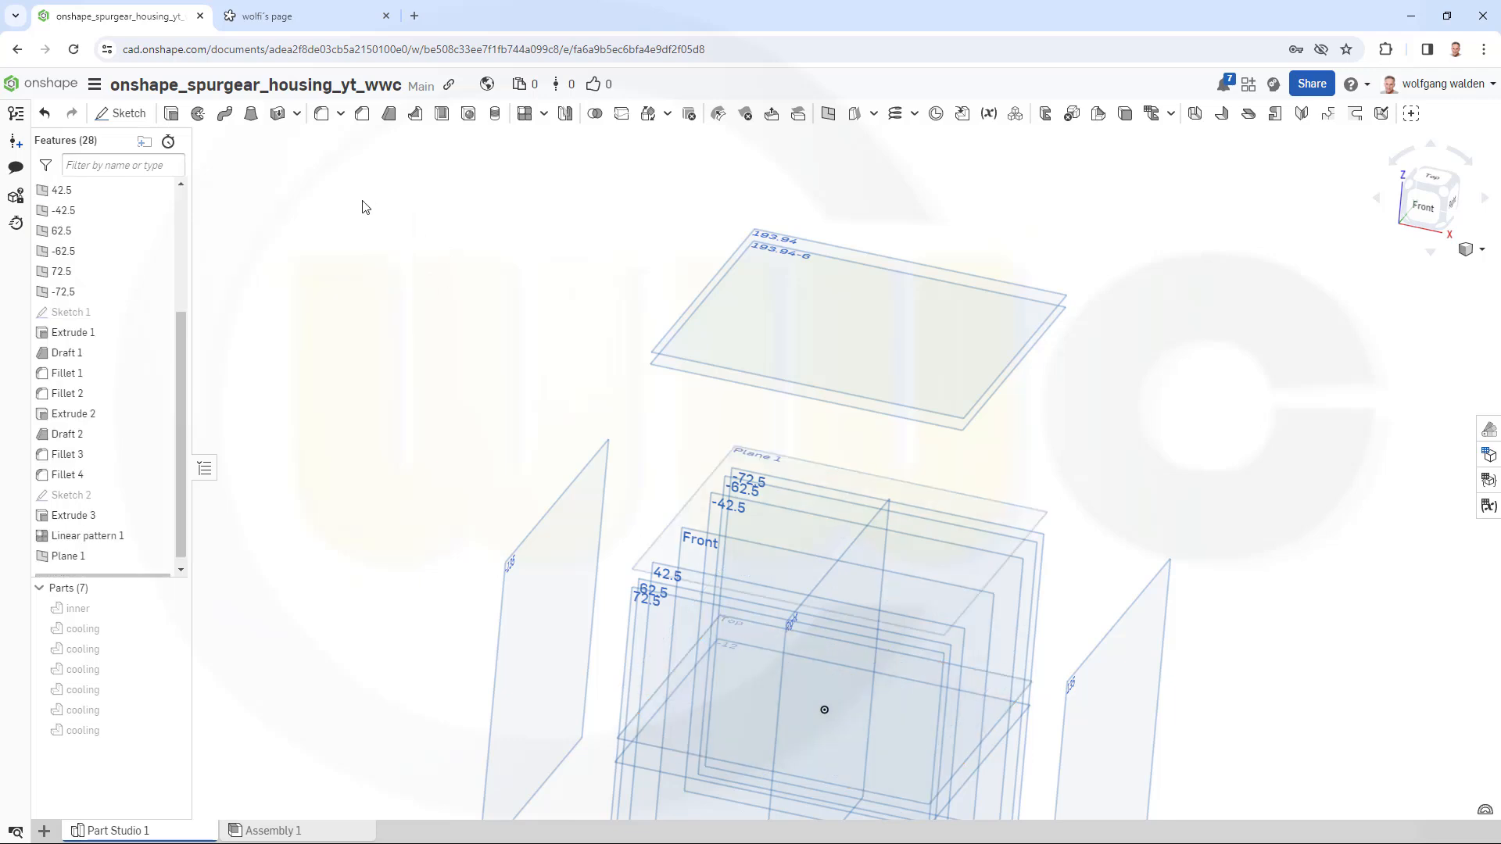
- Reorder the new plane to sit directly before Sketch 1 in the feature history and rename it 85
mouse_move(84, 563)
left_mouse_down()
mouse_move(102, 403)
mouse_move(68, 319)
left_mouse_up()
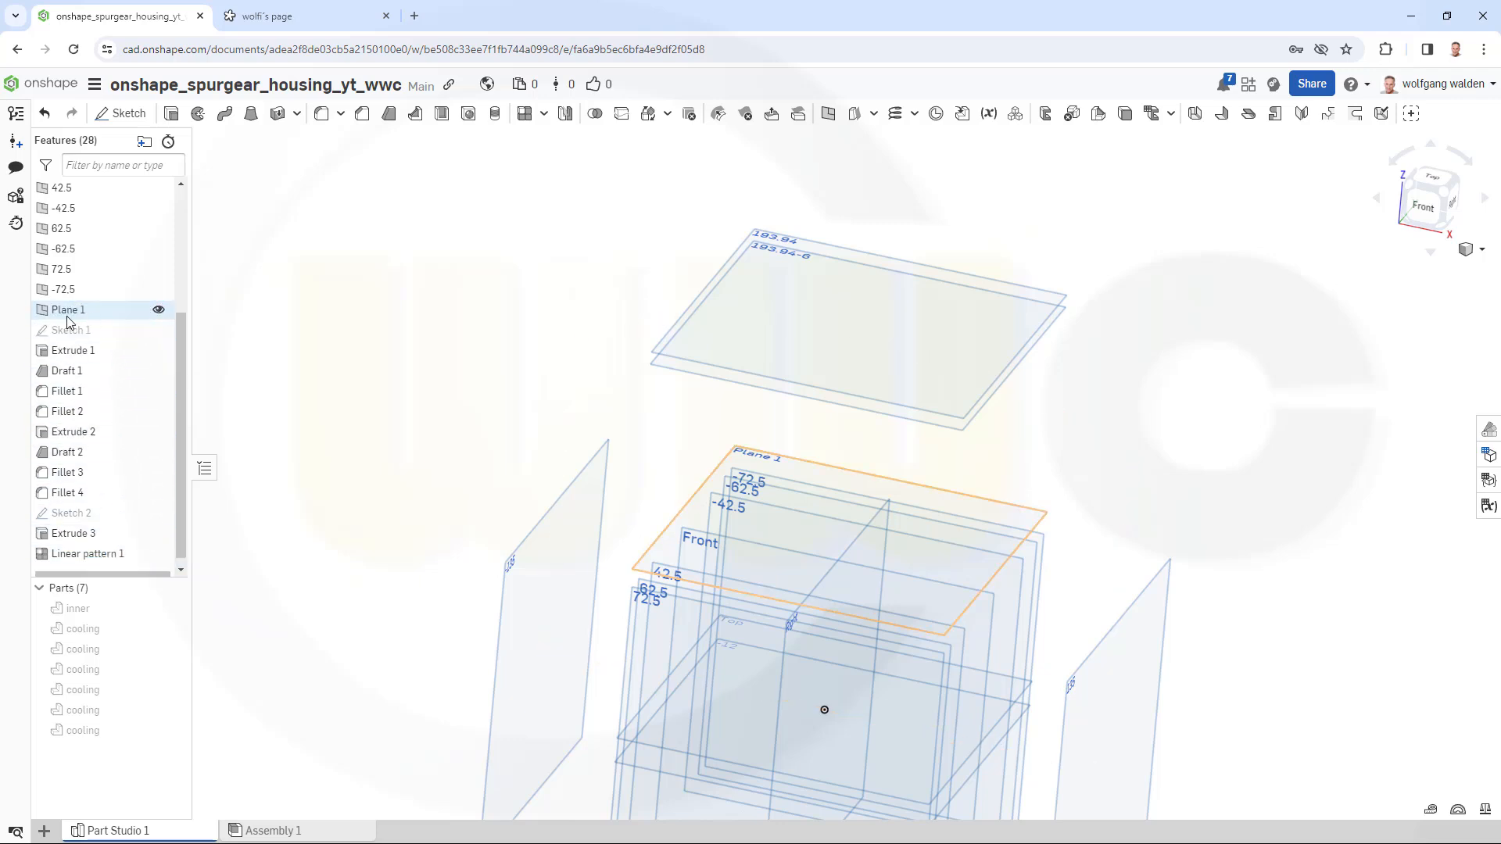
right_click(67, 314)
left_click(104, 327)
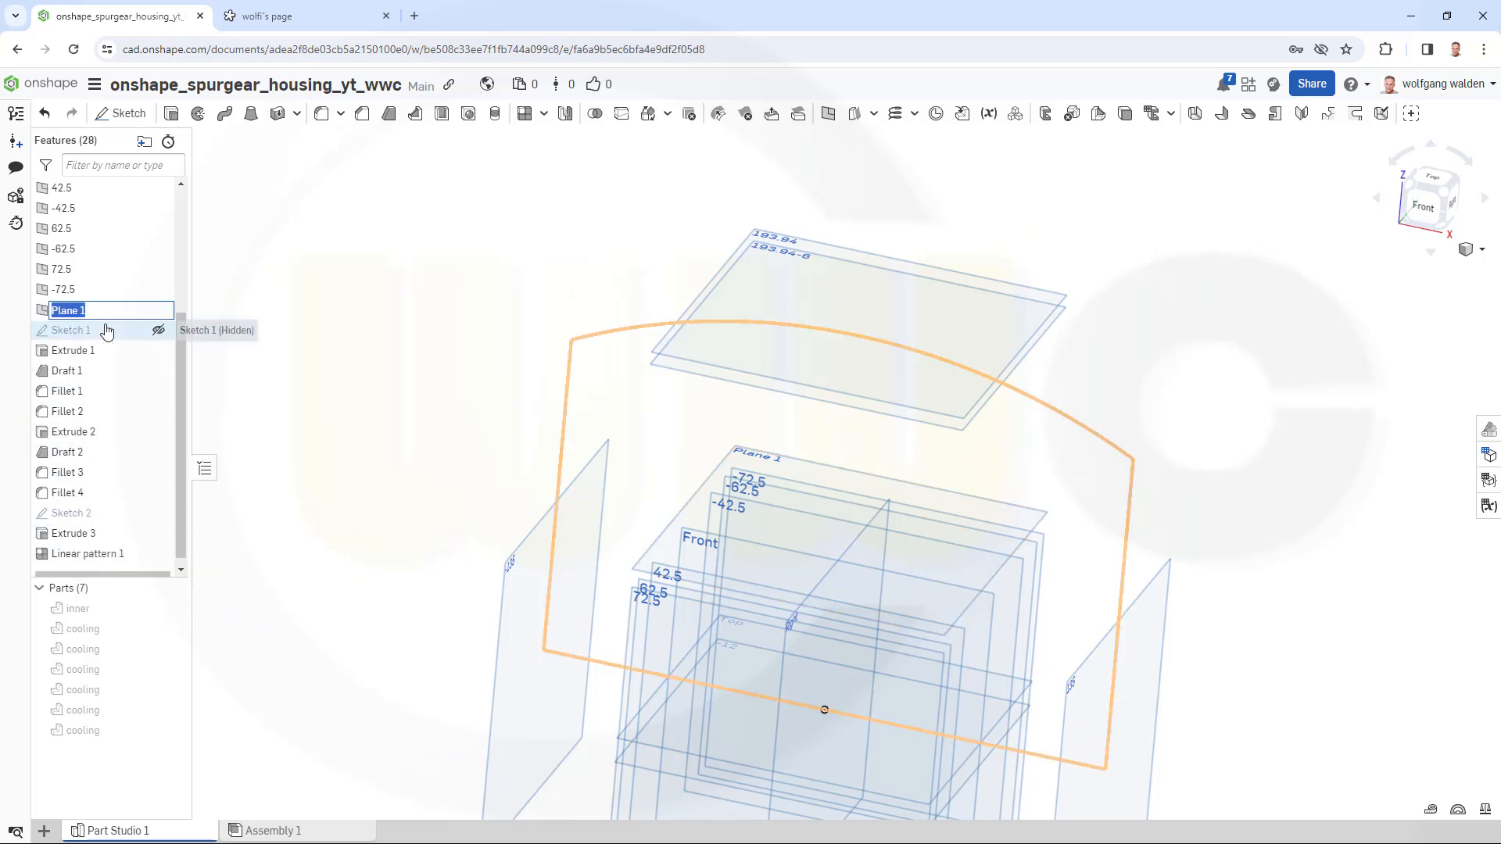
type("8")
key("Return")
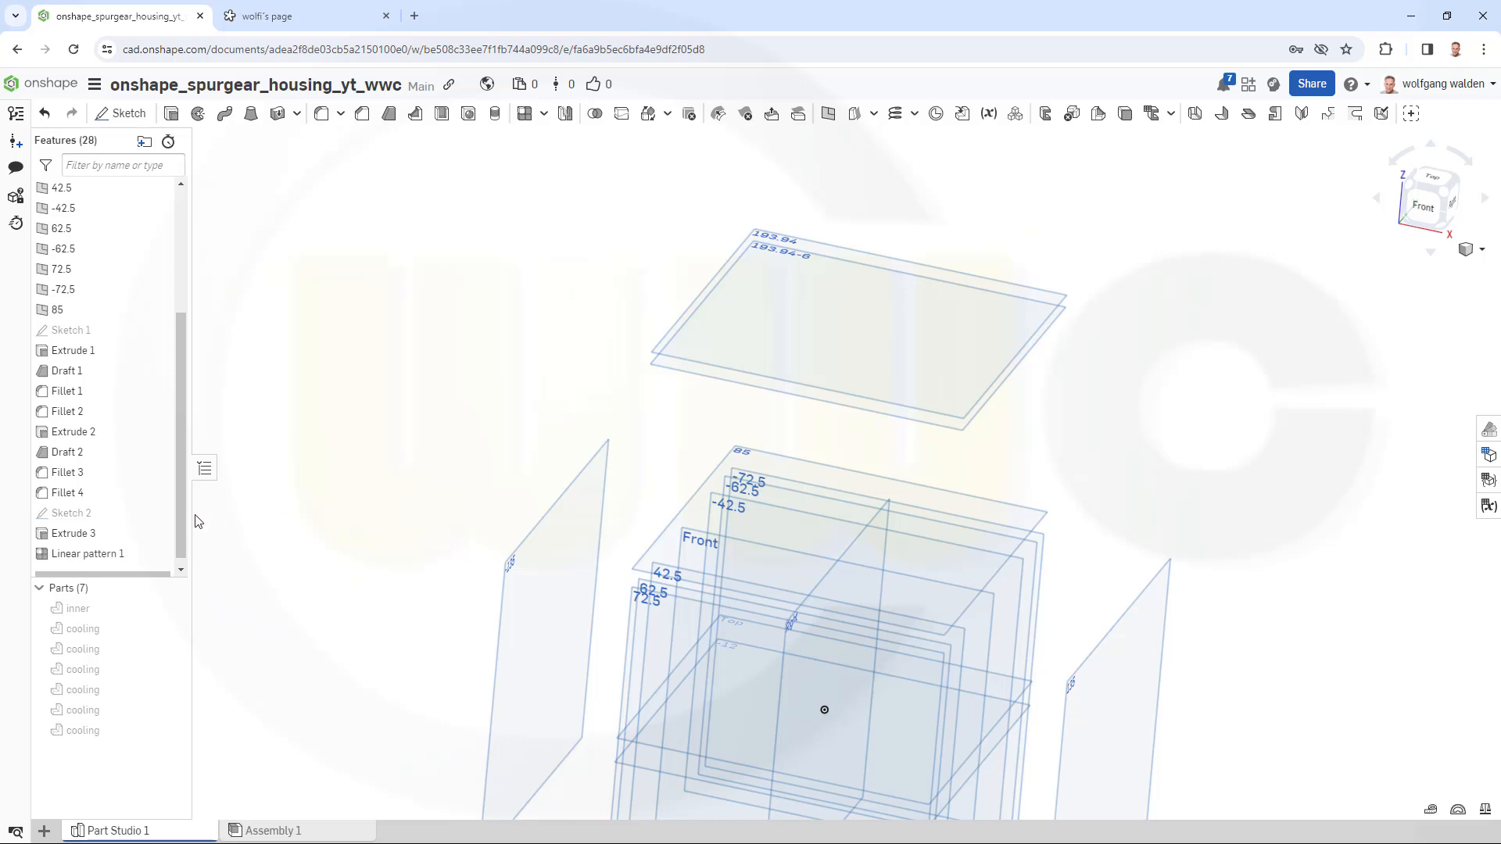
- Sketch a 300 by 110 mm center-point rectangle centred on the origin on plane 85
left_click(55, 311)
left_click(121, 113)
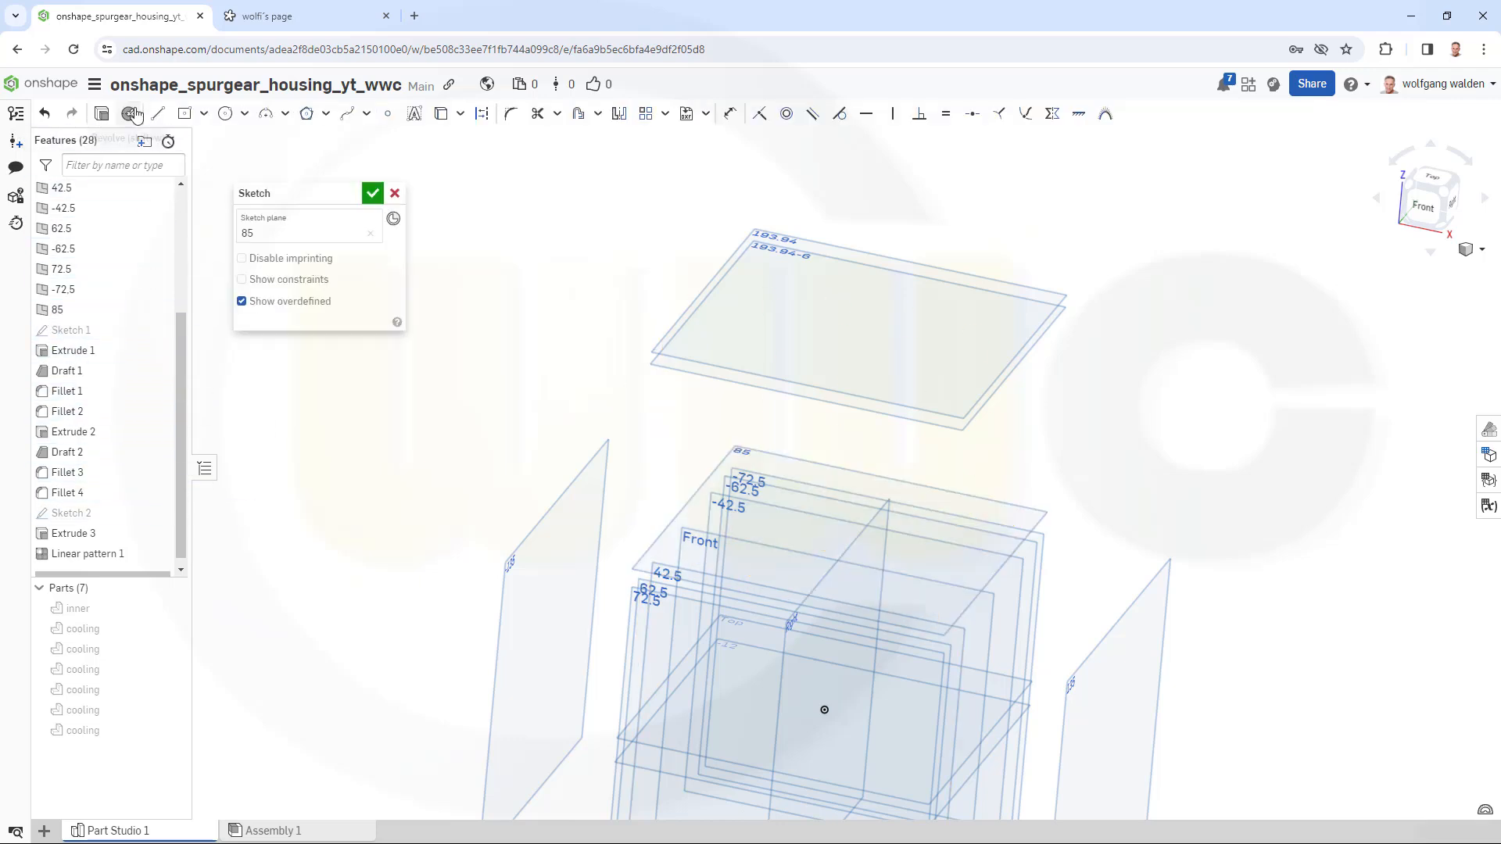
left_click(1436, 180)
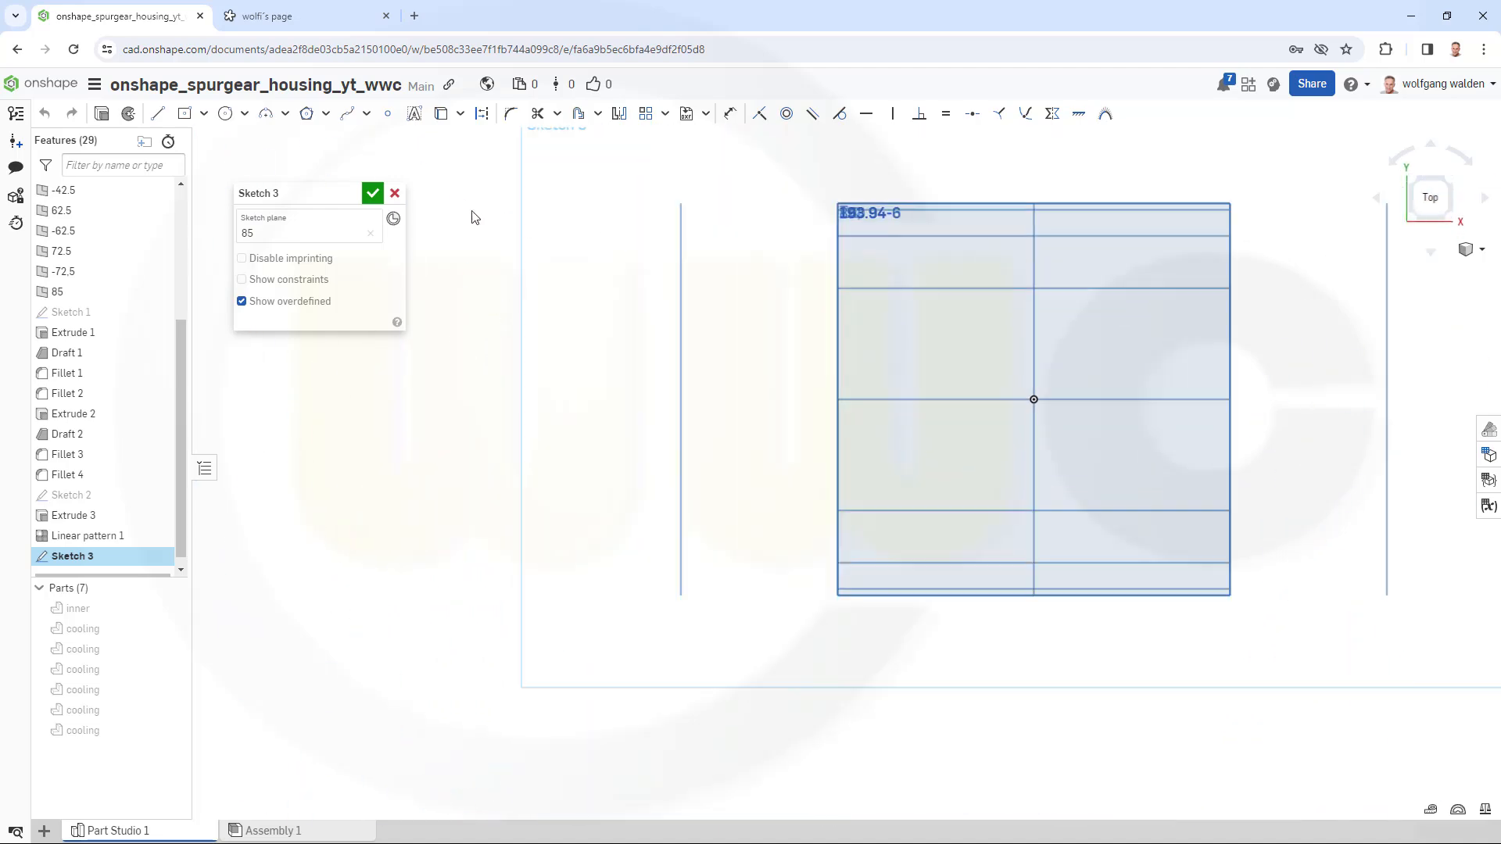
left_click(185, 114)
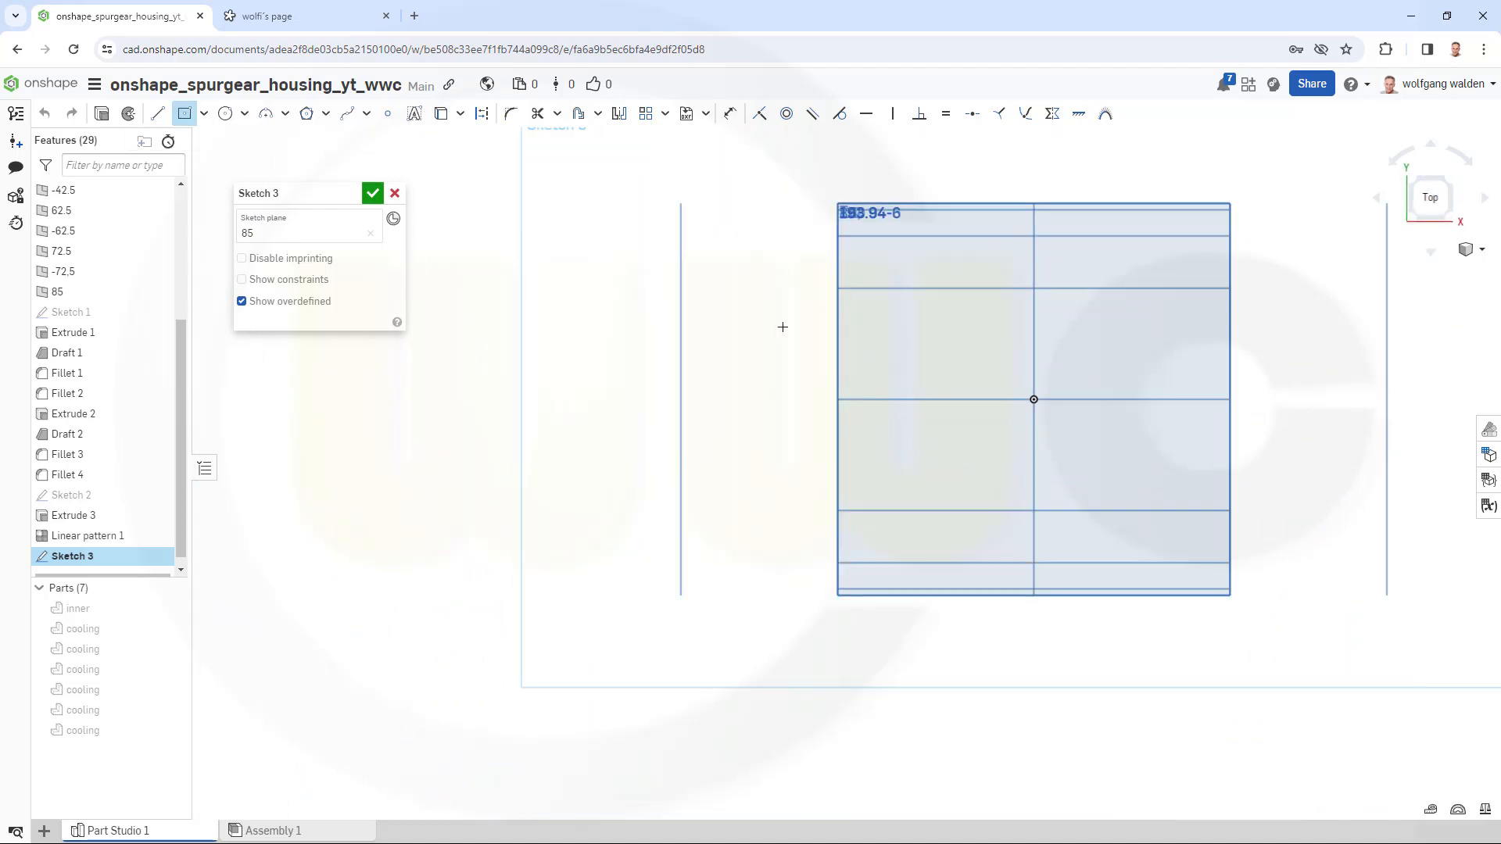
left_click(1033, 399)
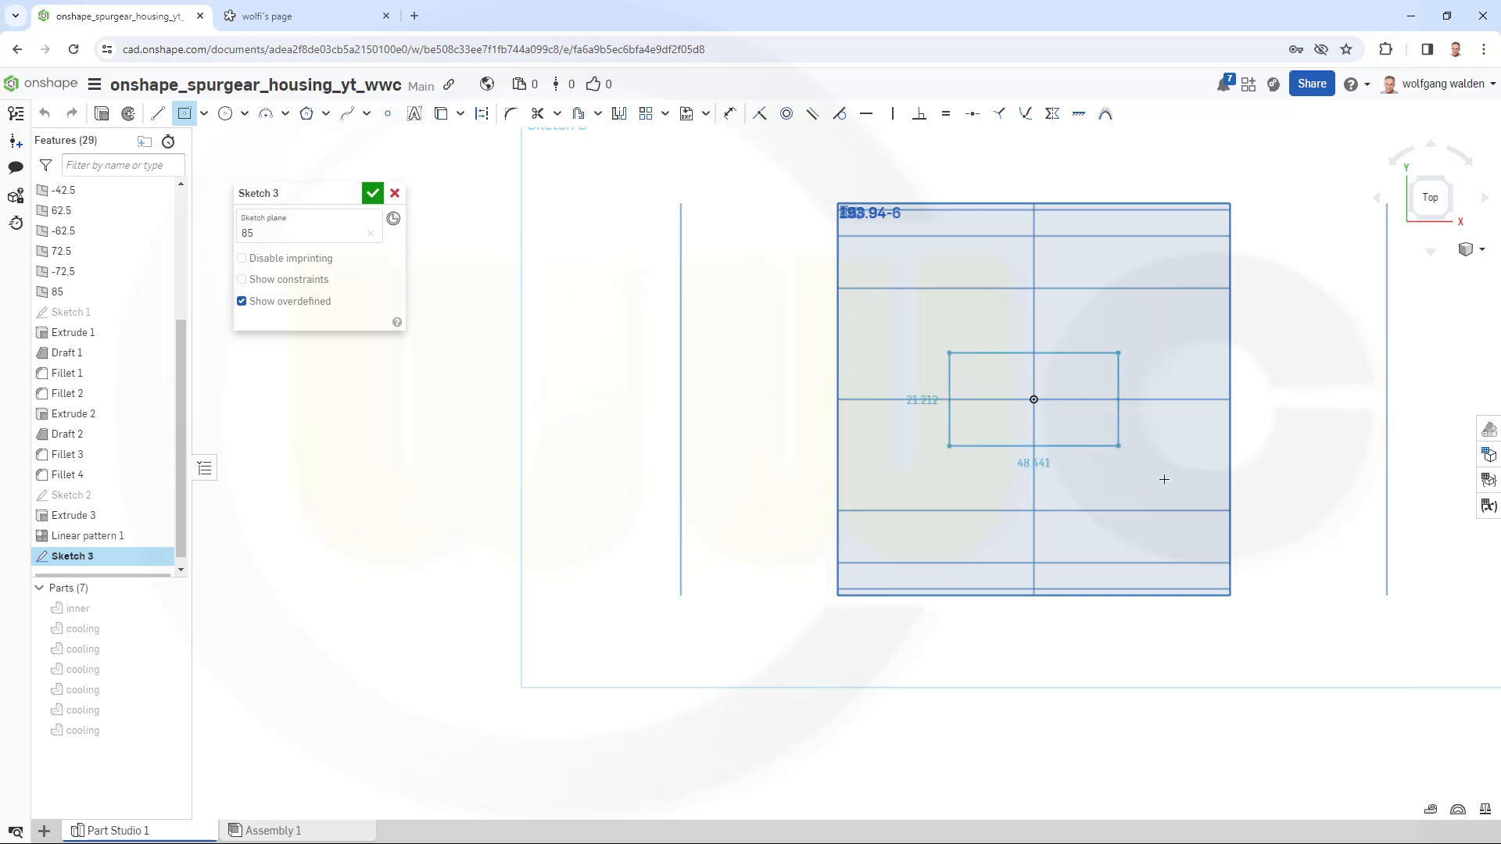
left_click(1322, 611)
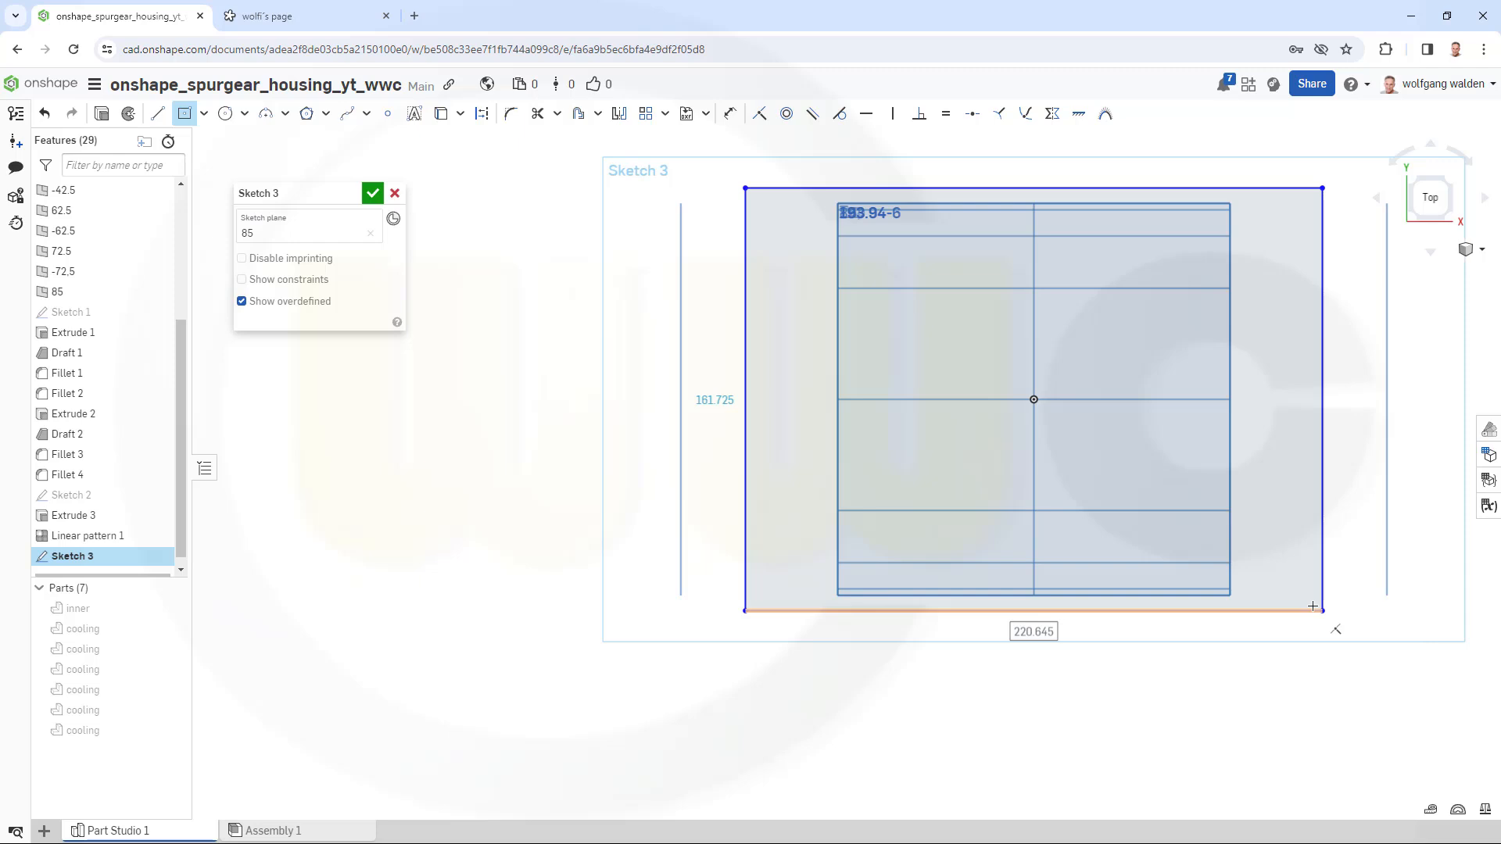
type("300")
key("Return")
type("110")
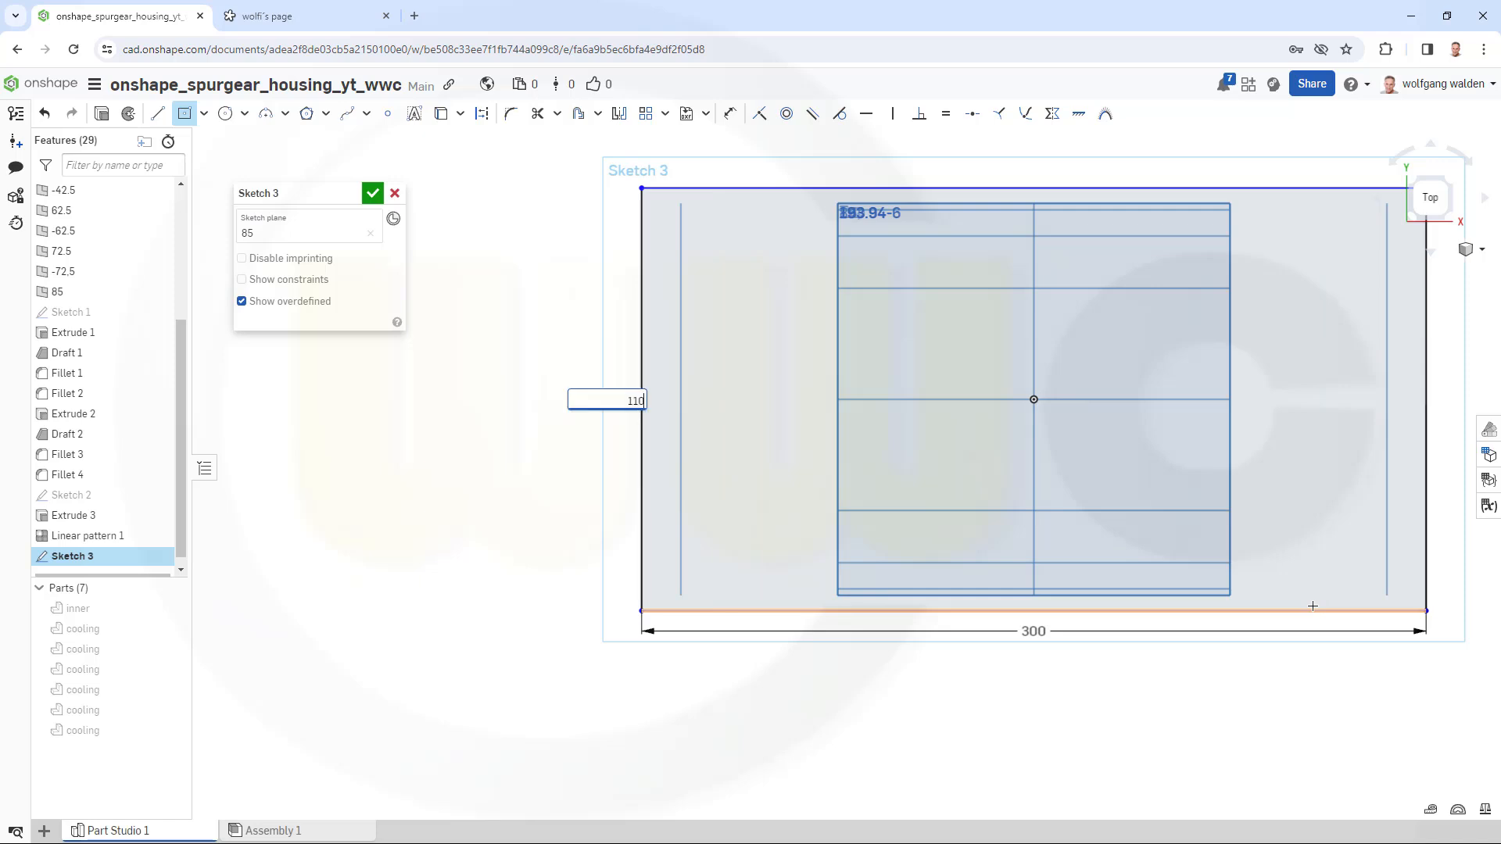
key("Return")
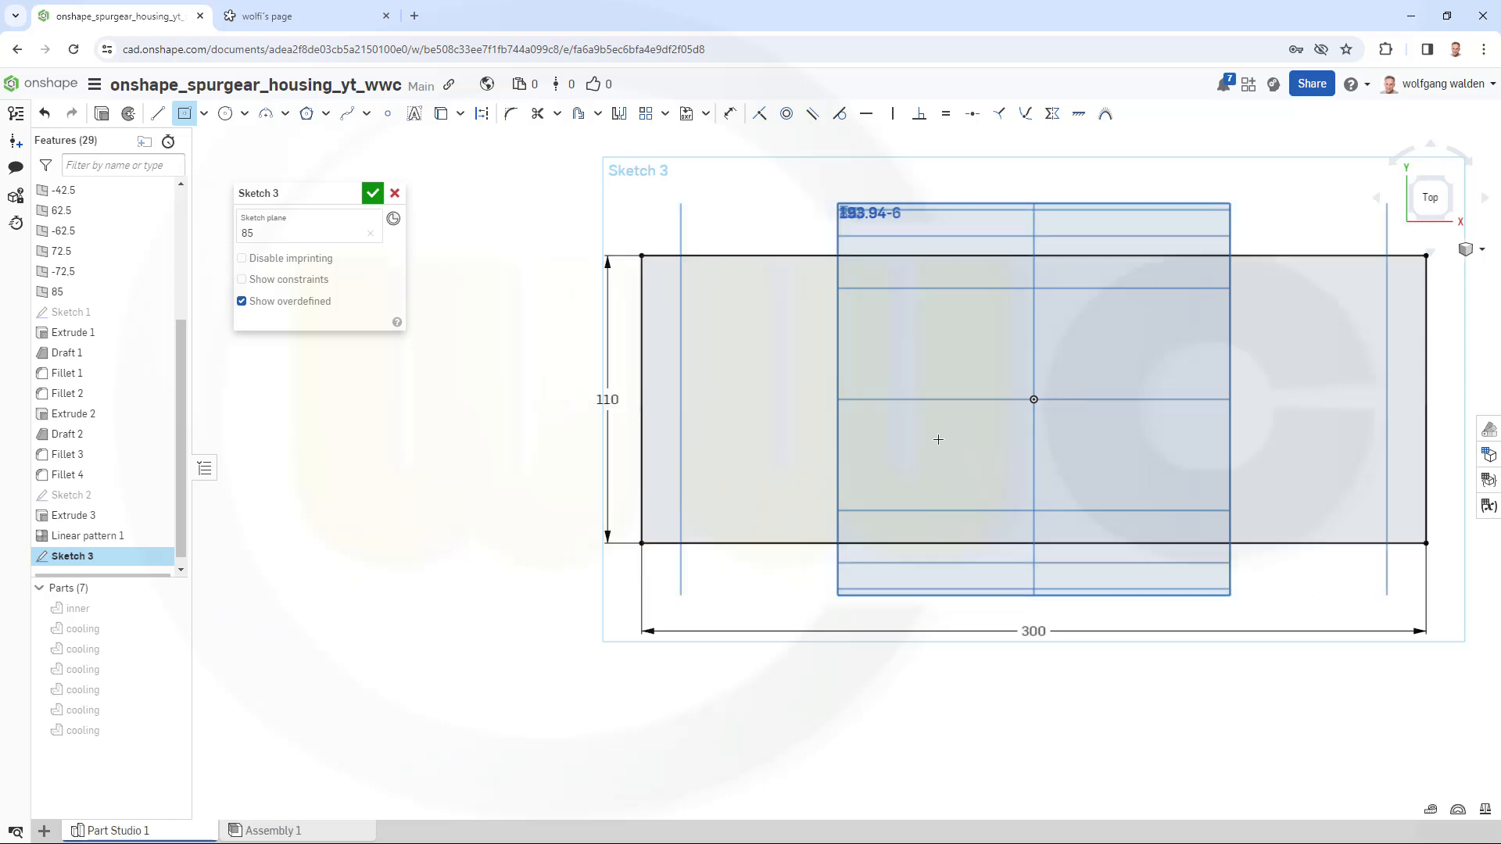
left_click(372, 194)
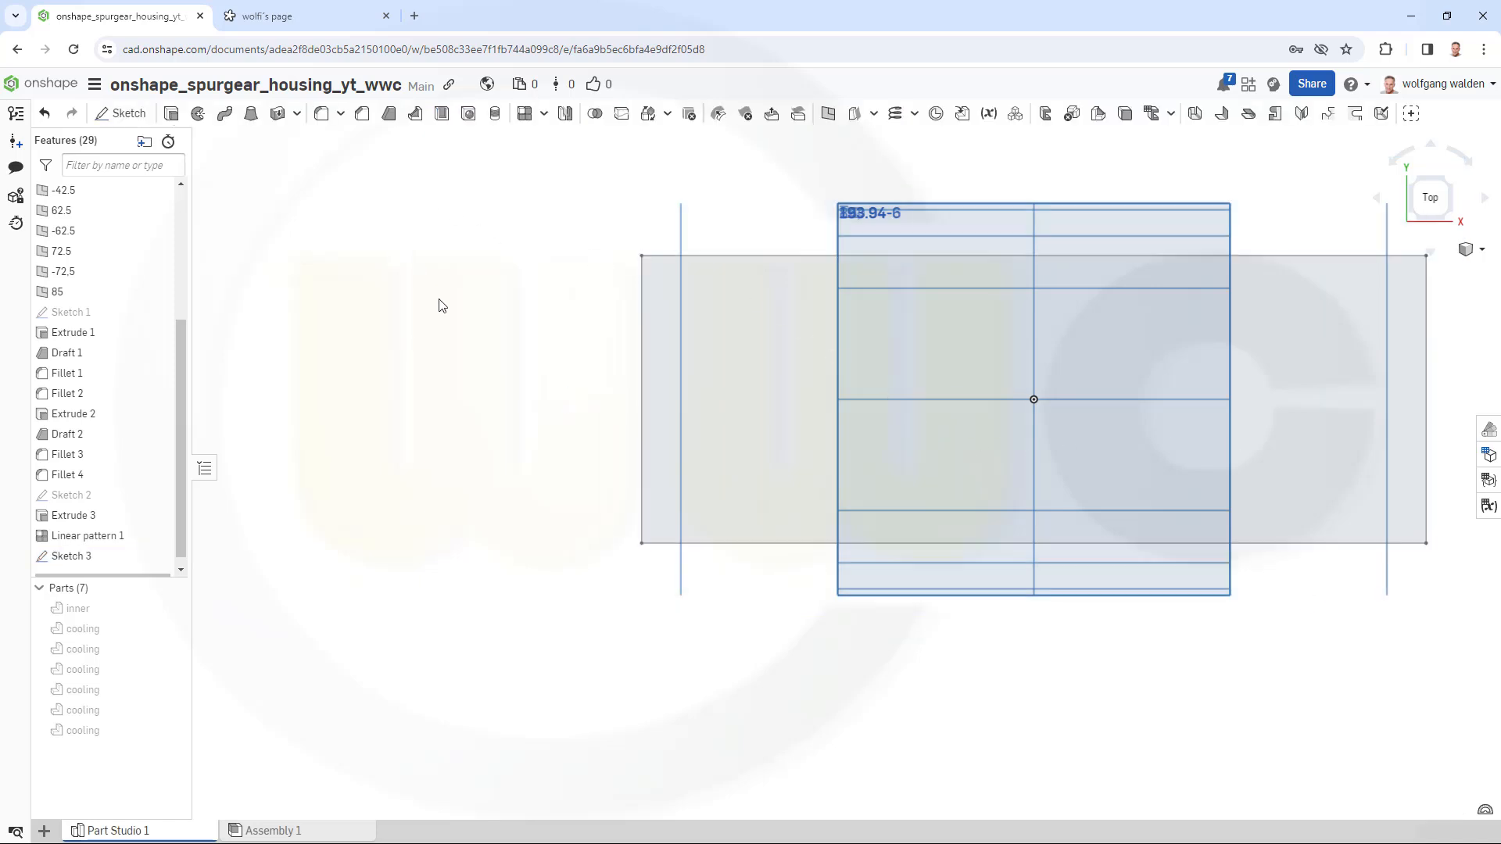
- Sketch a 270 by 145 mm center-point rectangle centred on the origin on the Top plane
right_click_drag(537, 334, 520, 276)
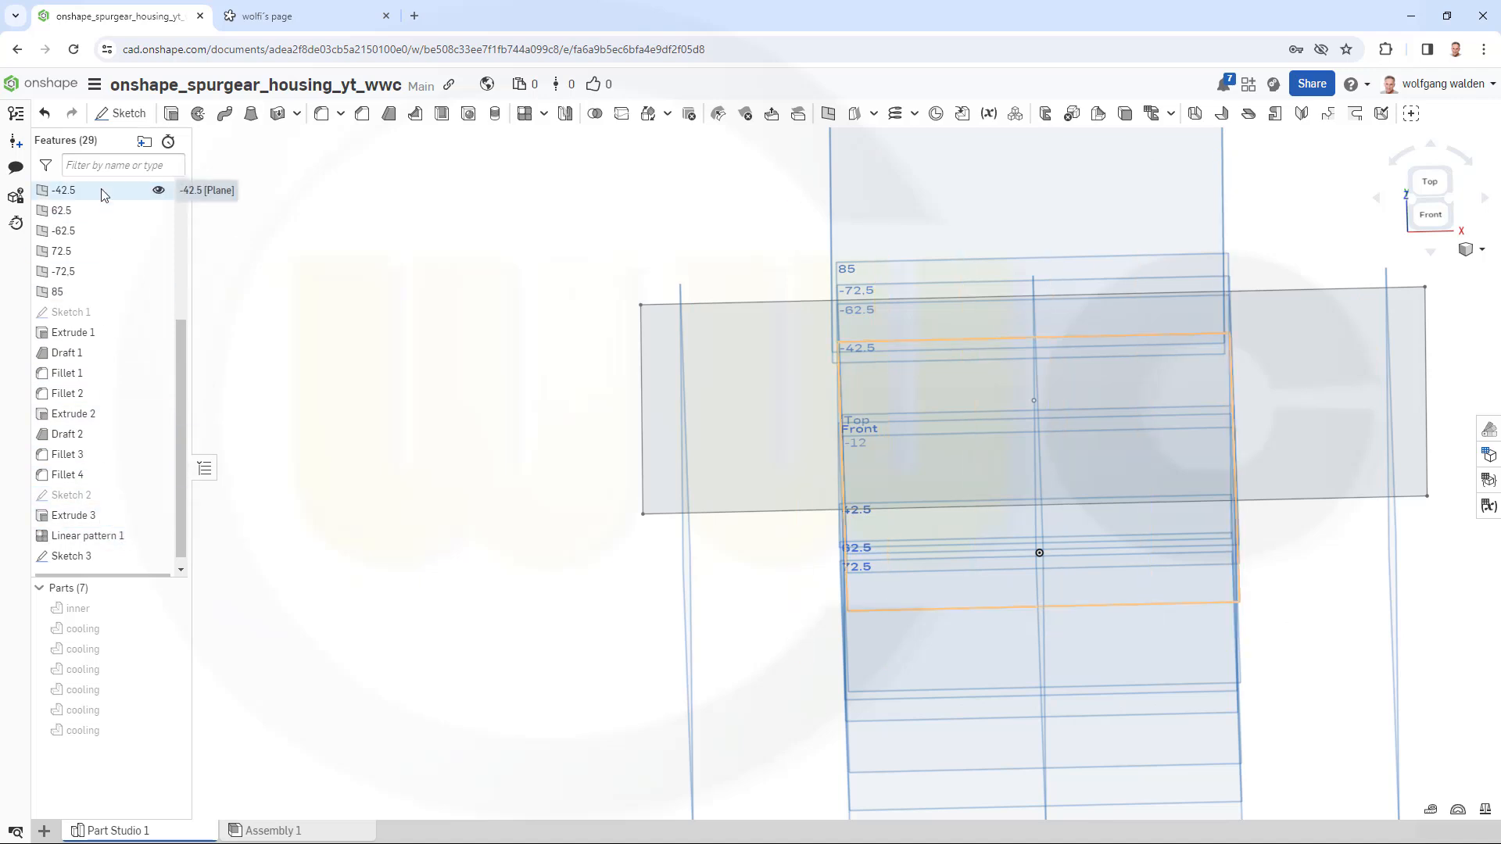
scroll(125, 250, "up", 3)
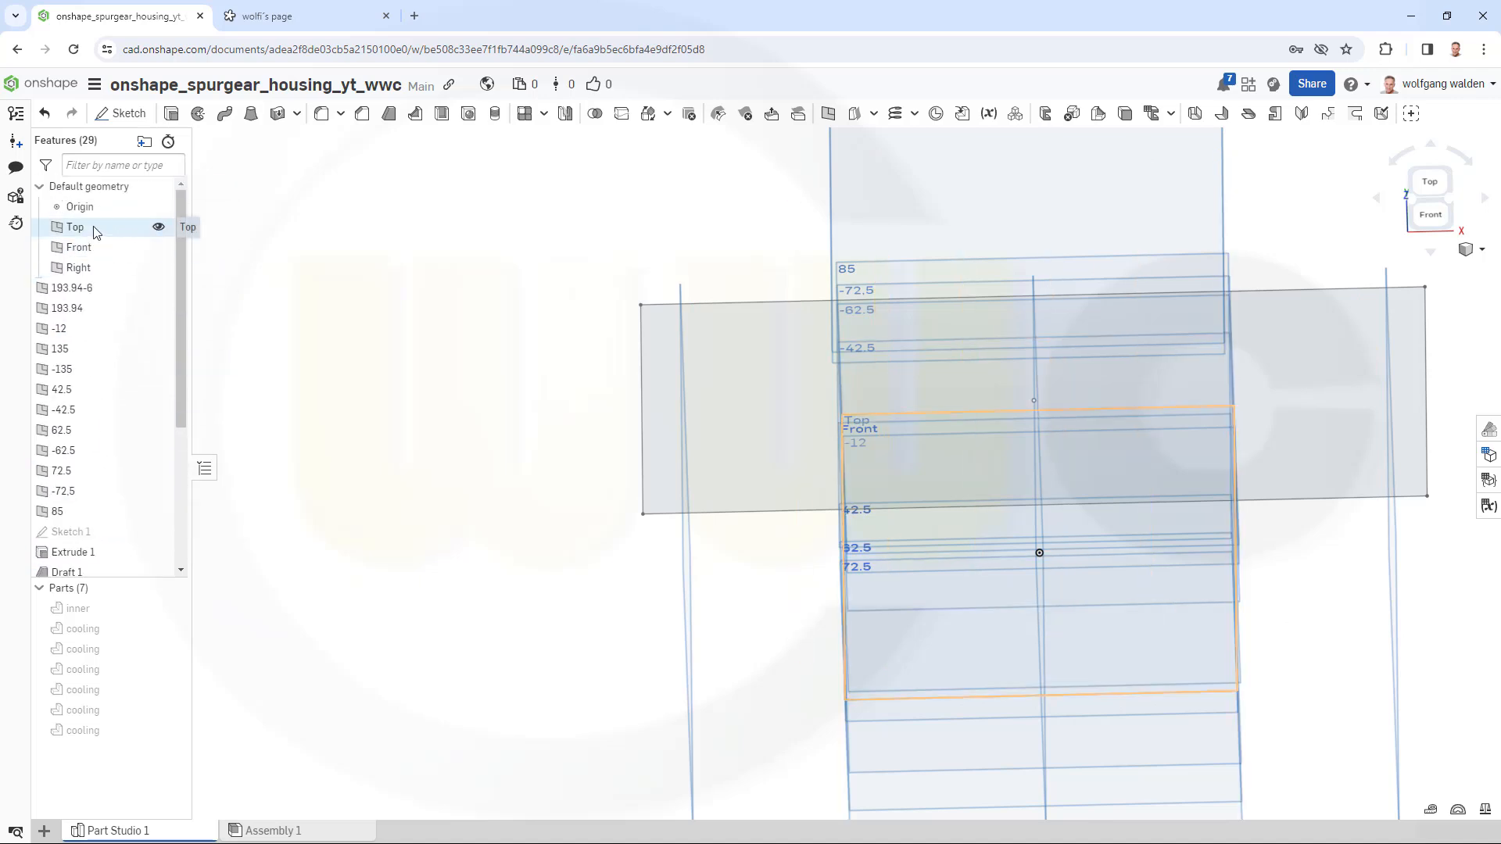
left_click(117, 227)
left_click(121, 114)
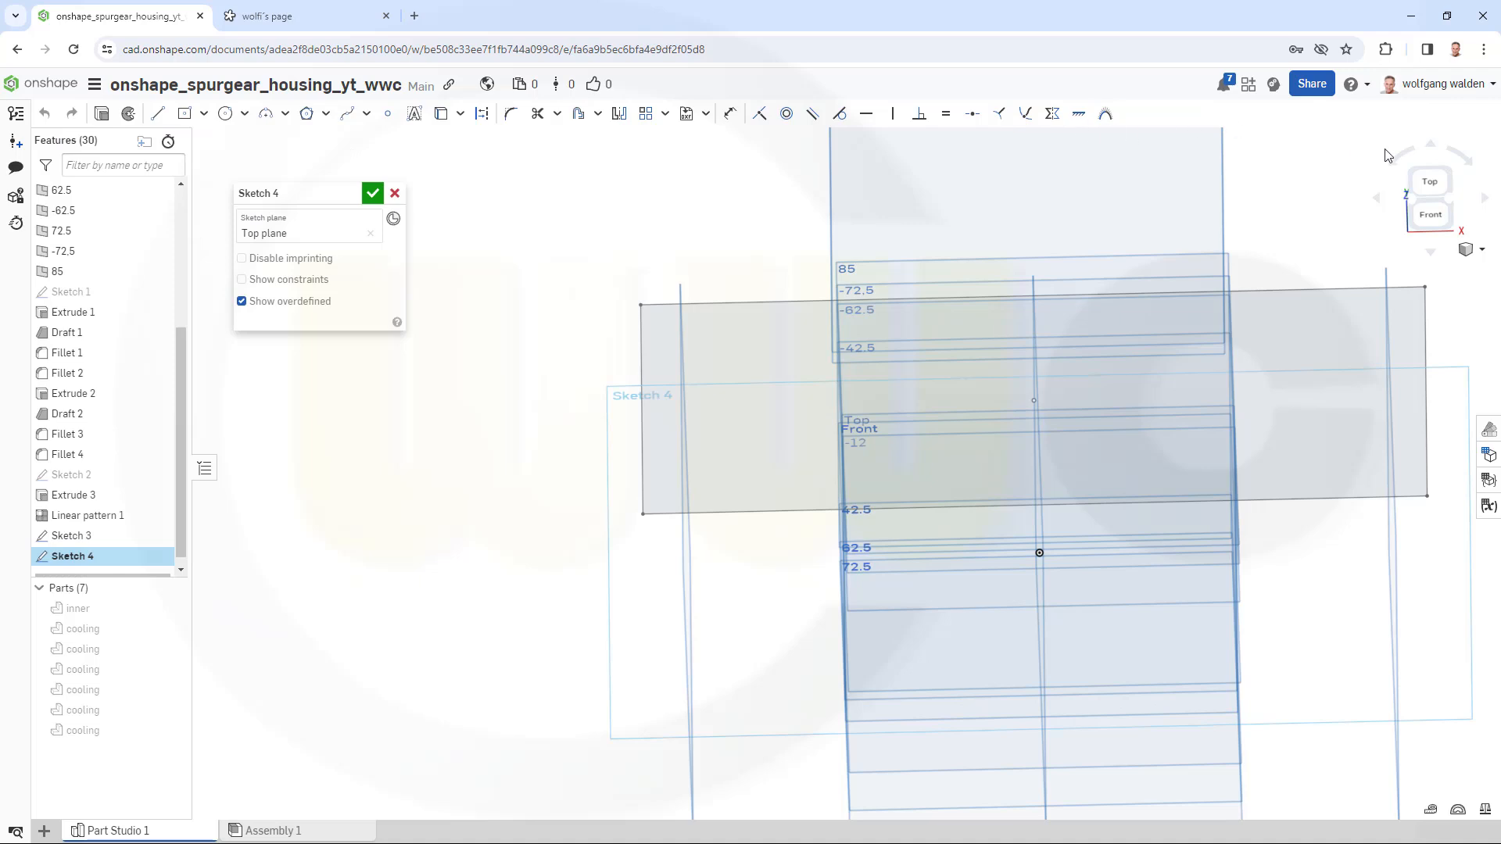
left_click(1430, 181)
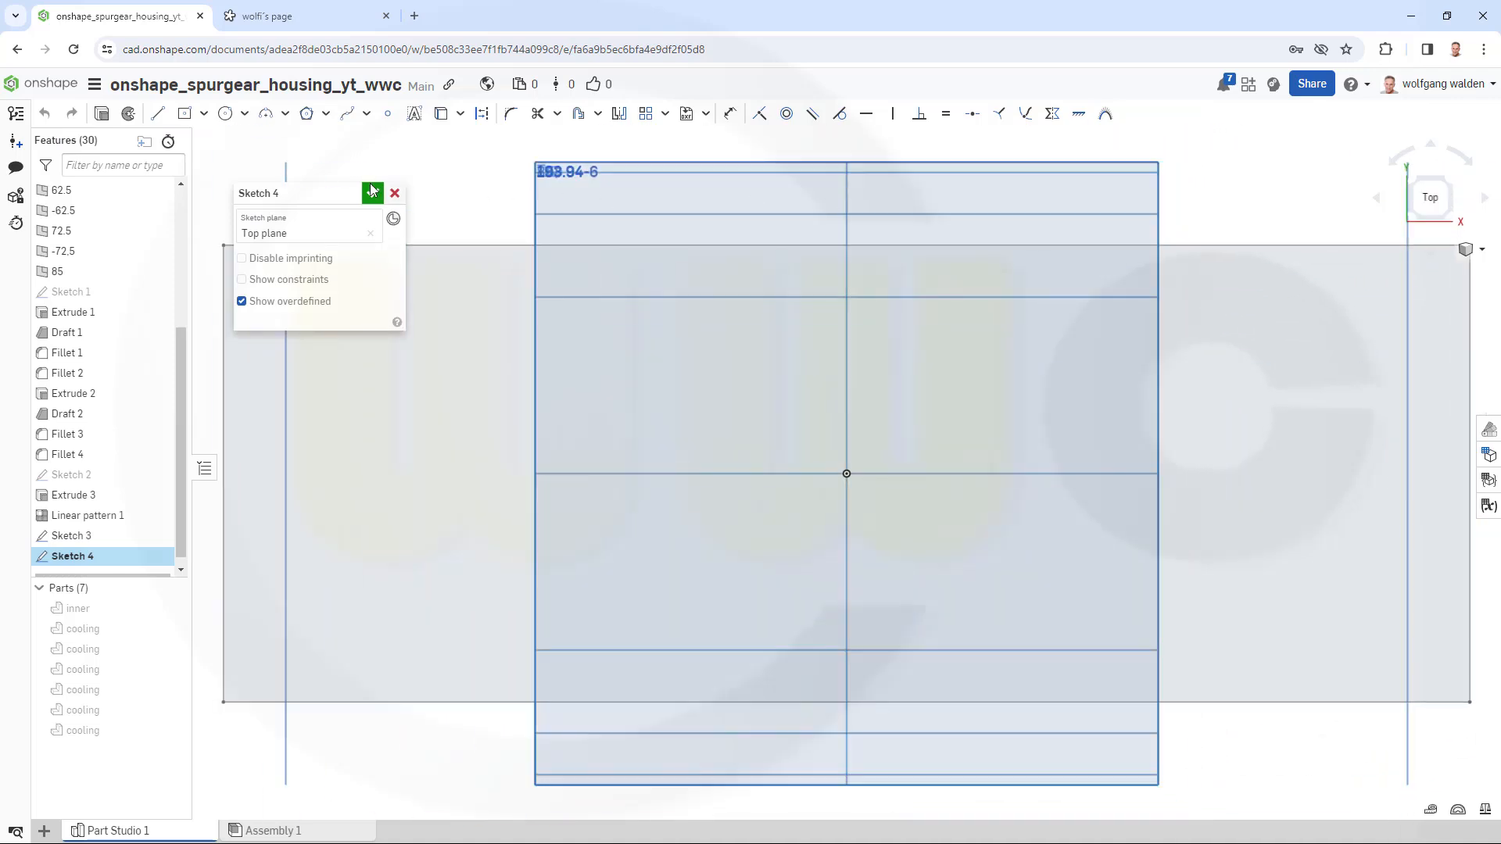
left_click(185, 114)
left_click(847, 473)
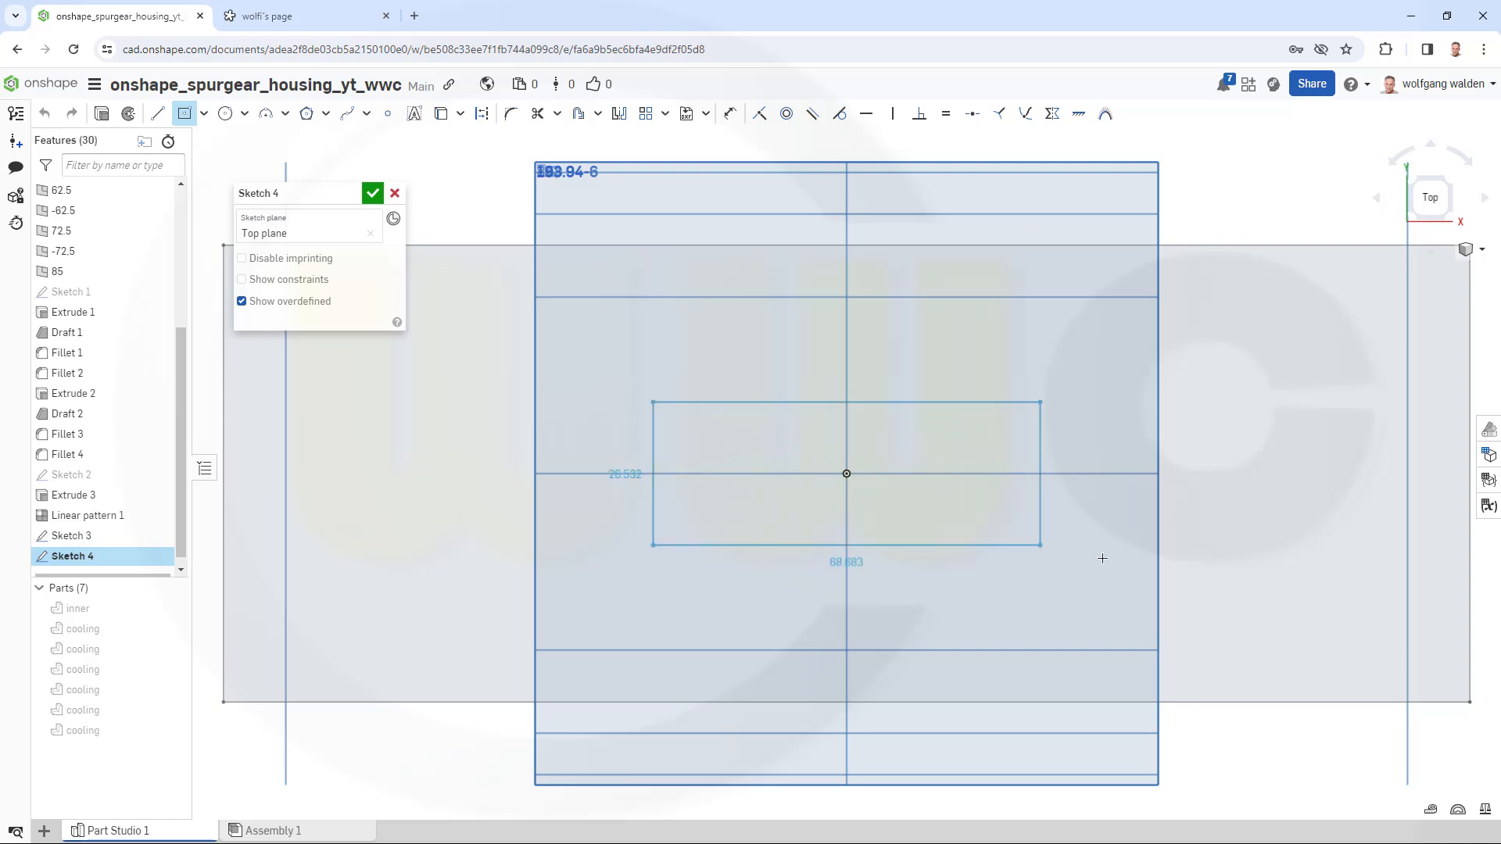
left_click(1338, 606)
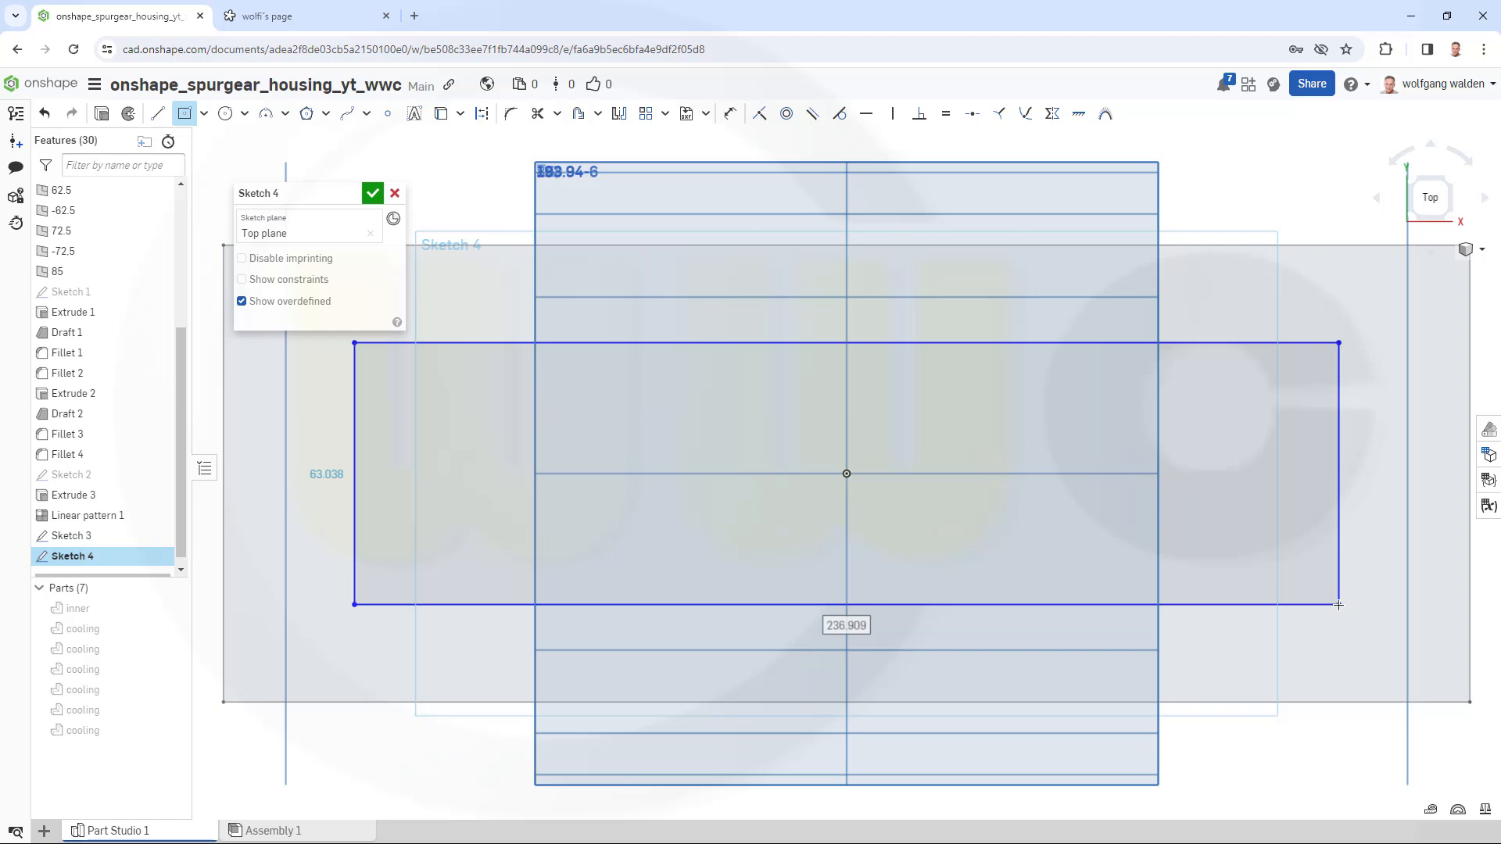
type("270")
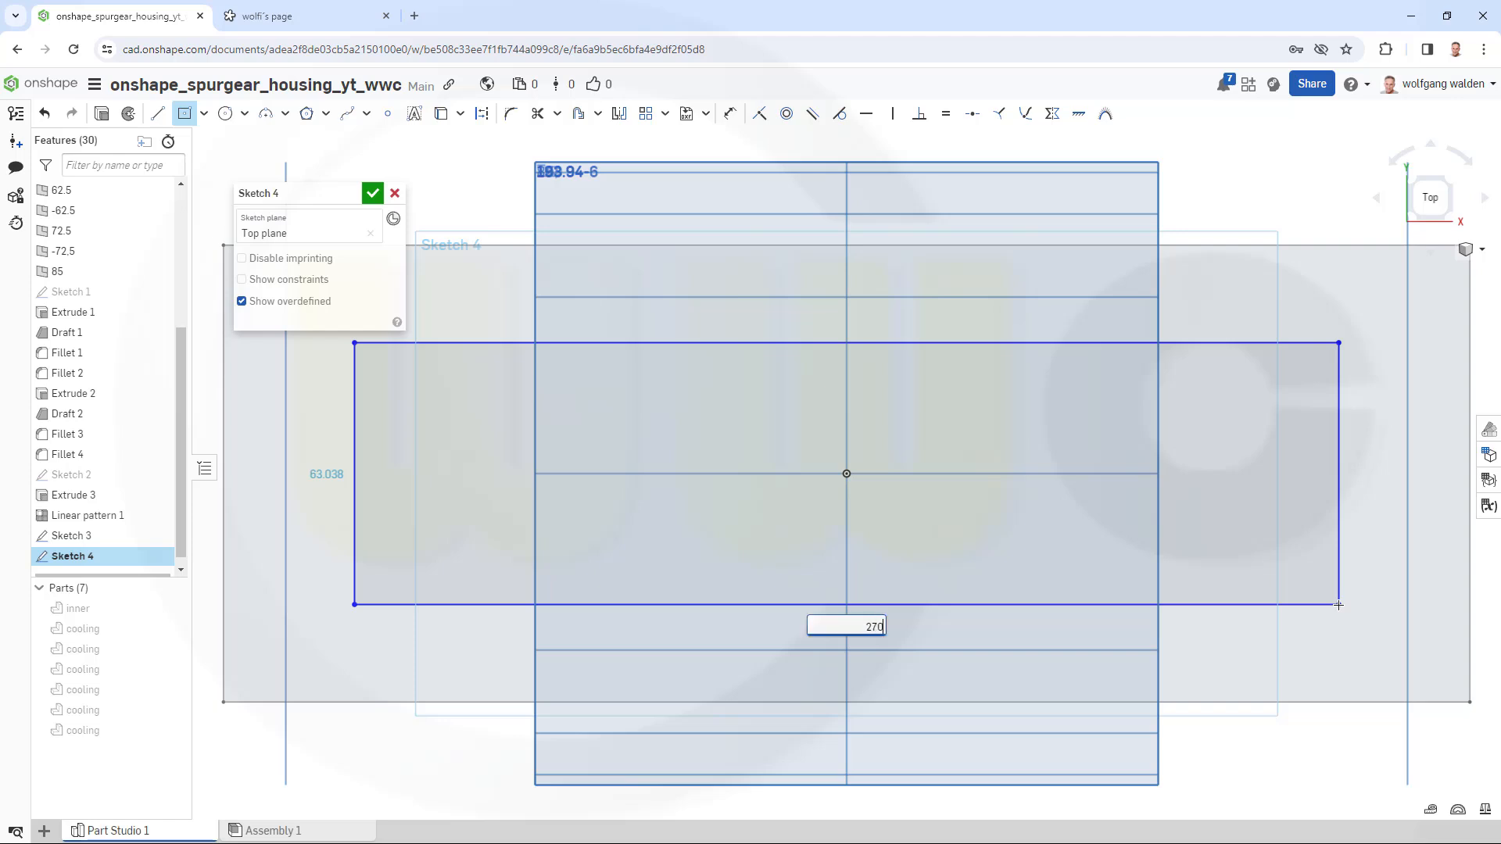
key("Tab")
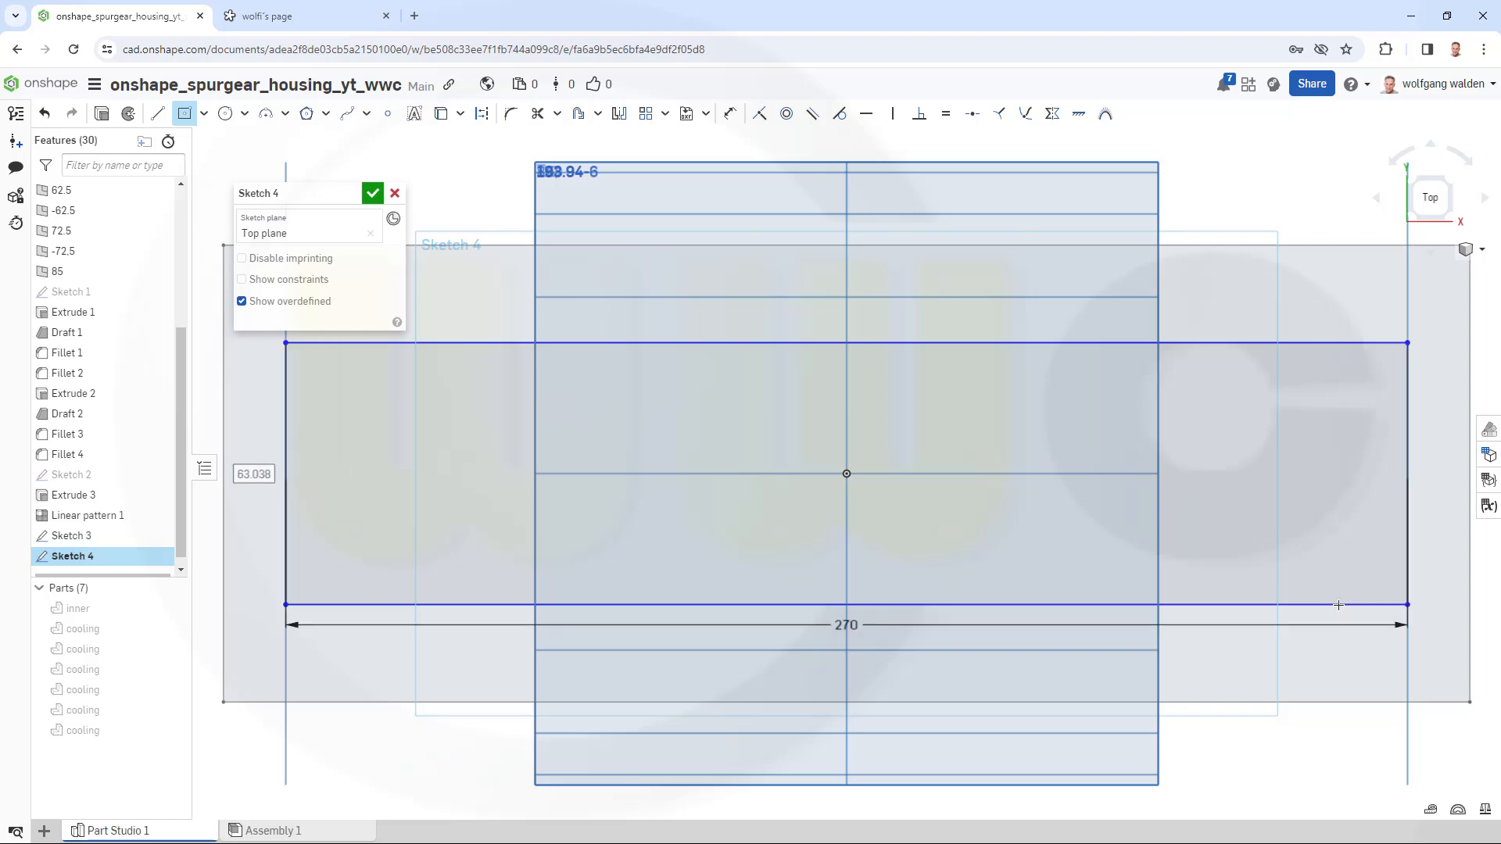
key("Return")
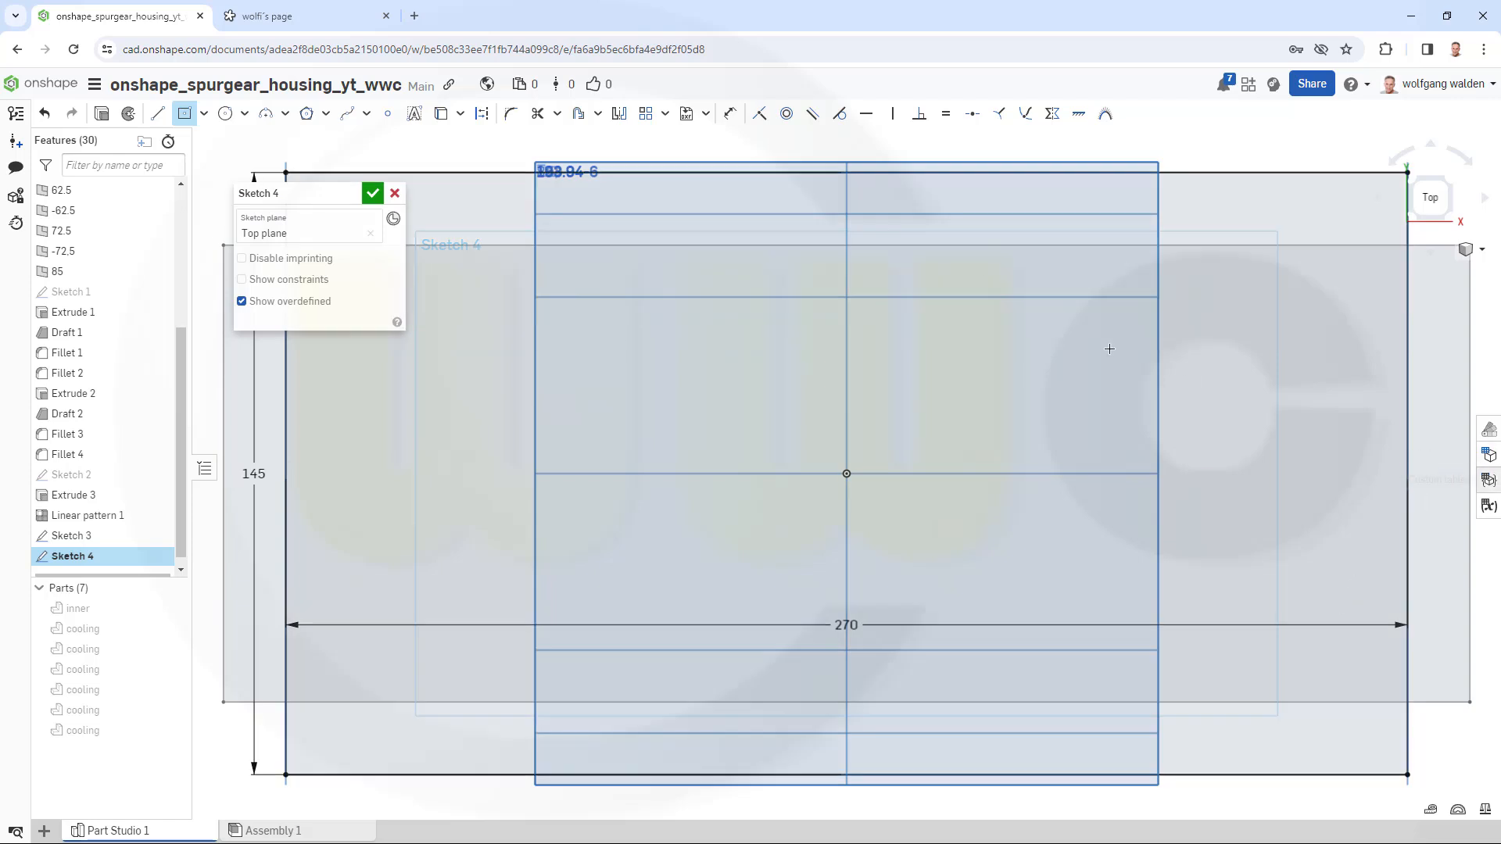
left_click(372, 195)
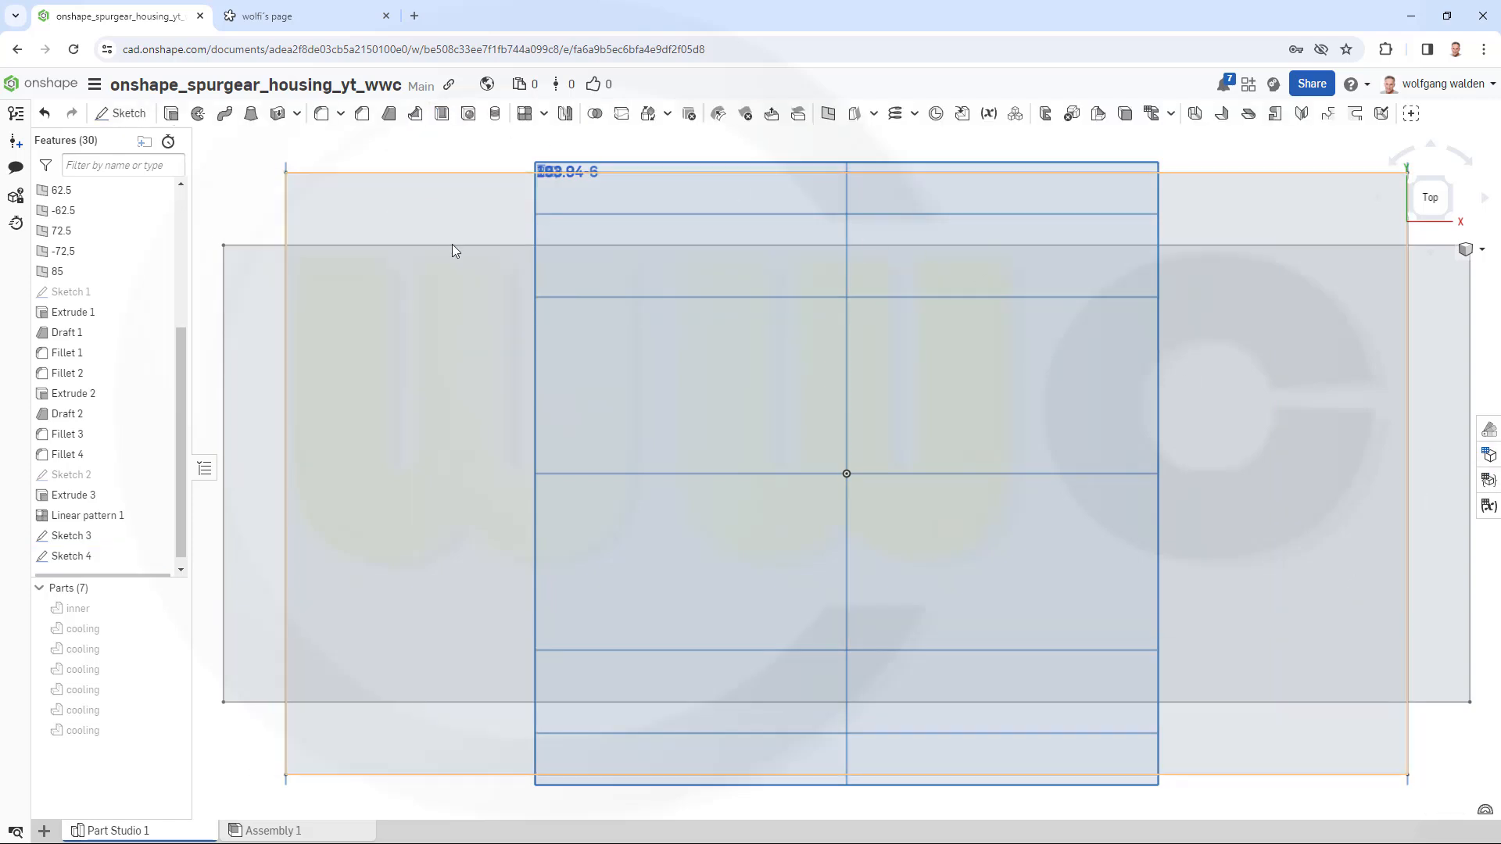
- Extrude the 300 by 110 mm rectangle on plane 85 symmetrically as a new 12 mm thick solid
mouse_move(945, 481)
right_mouse_down()
mouse_move(921, 444)
mouse_move(935, 378)
right_mouse_up()
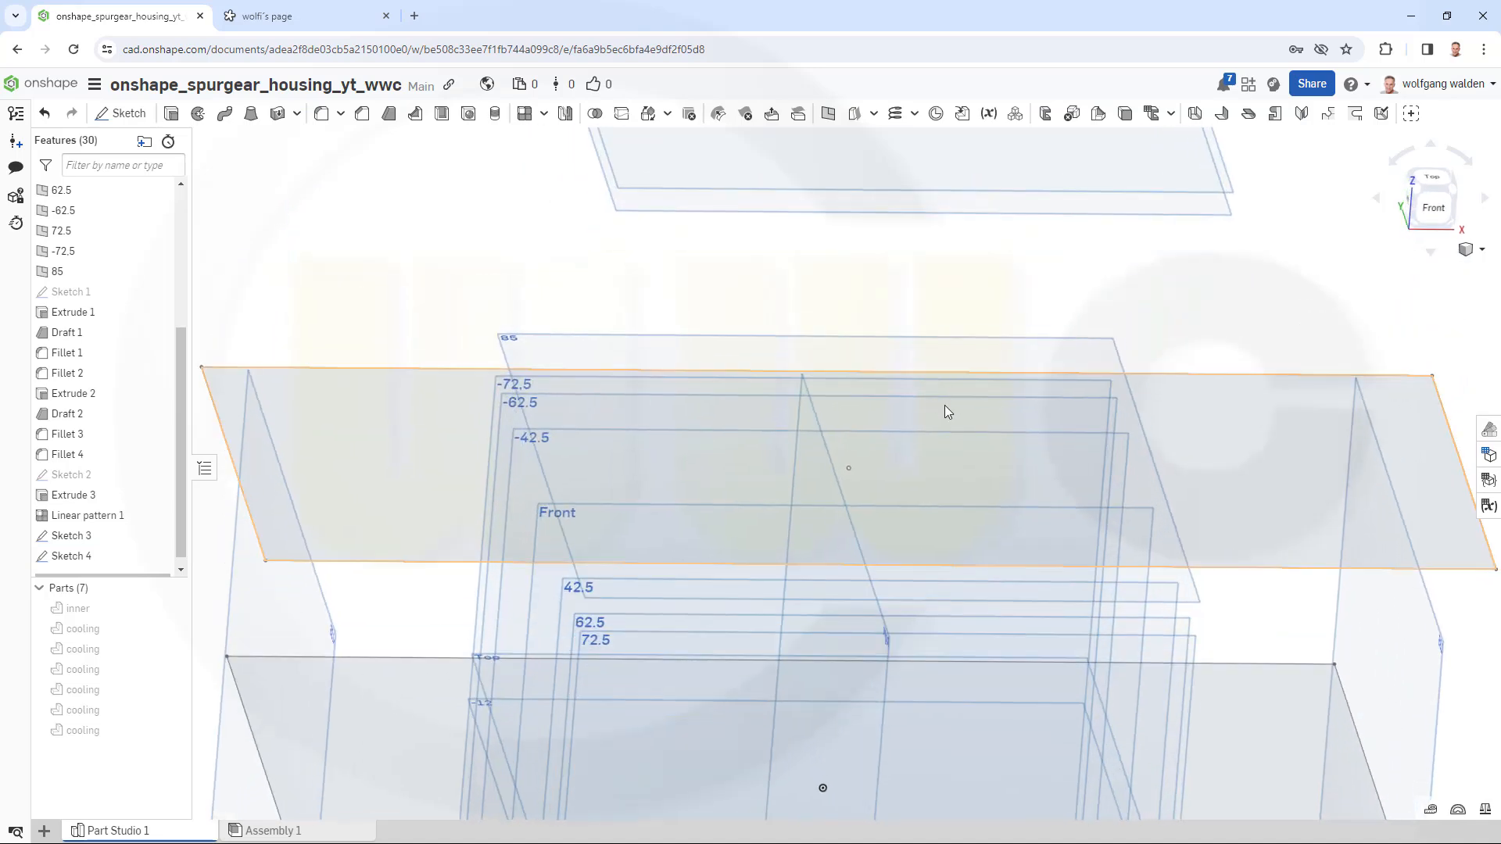
scroll(935, 400, "down", 3)
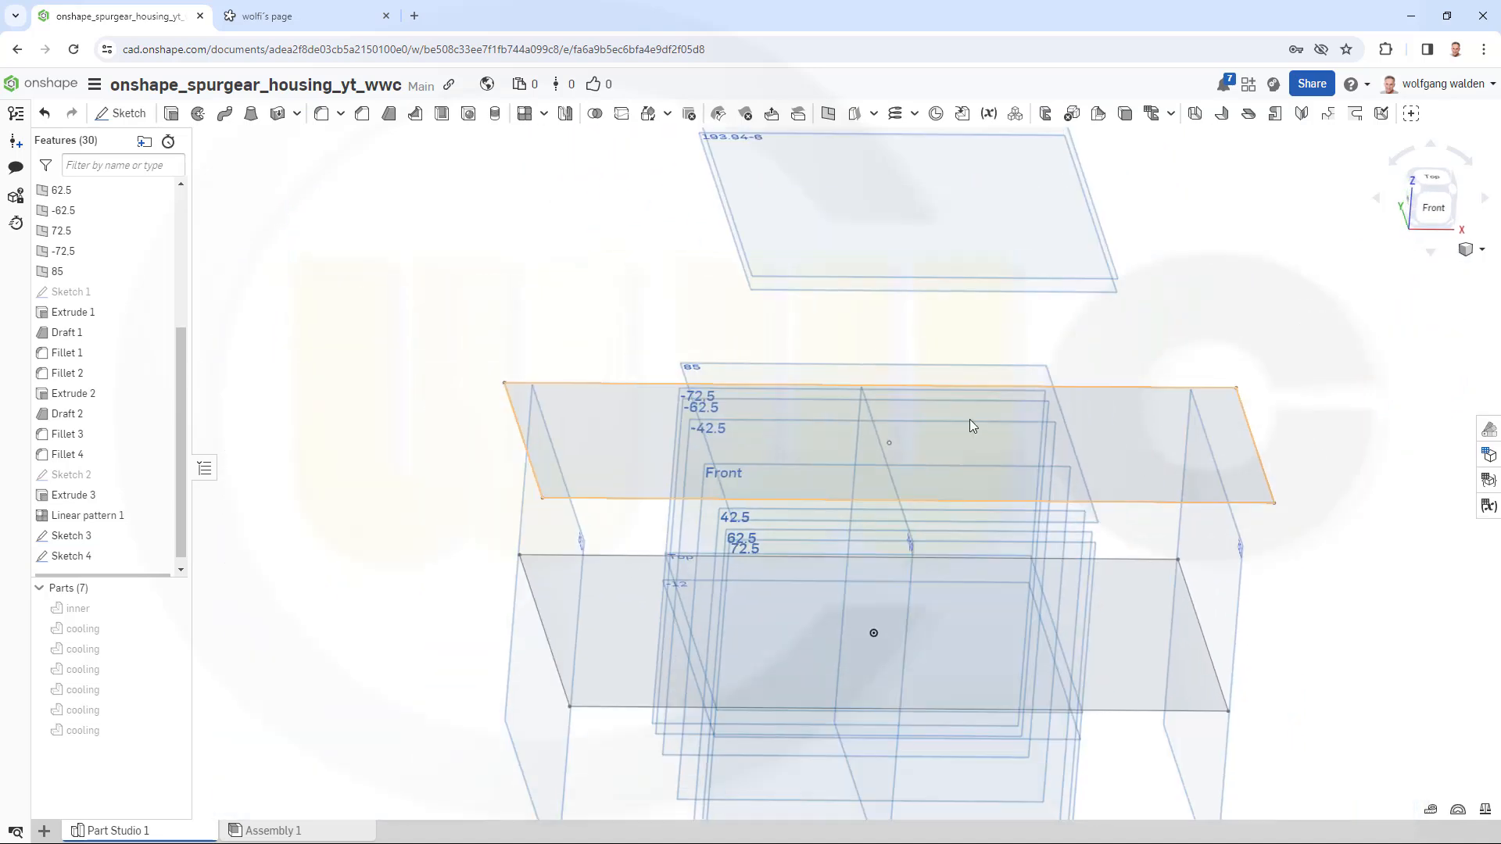
left_click(82, 556)
left_click(378, 405)
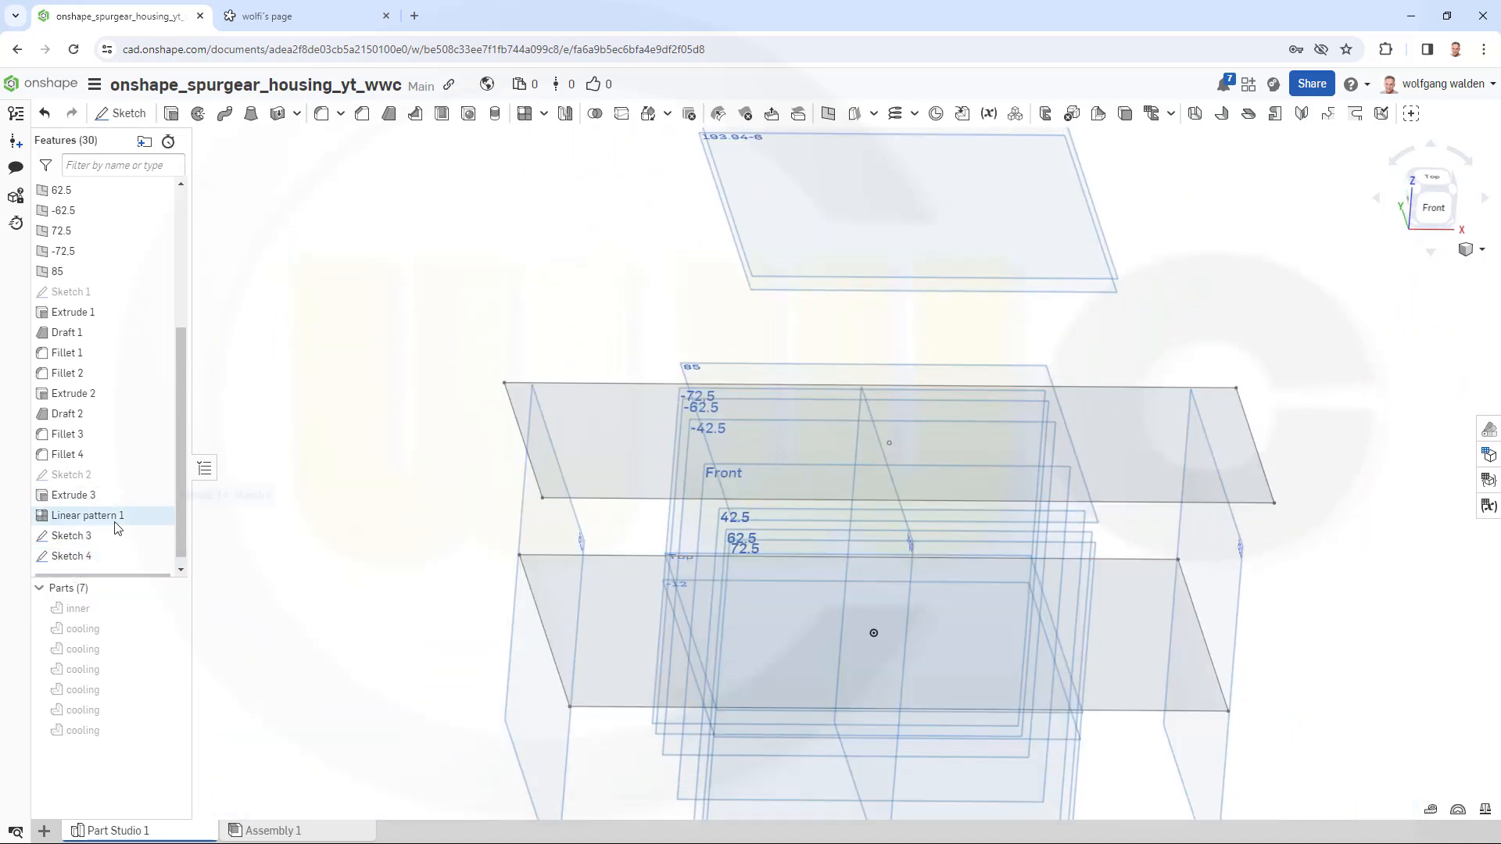
left_click(87, 536)
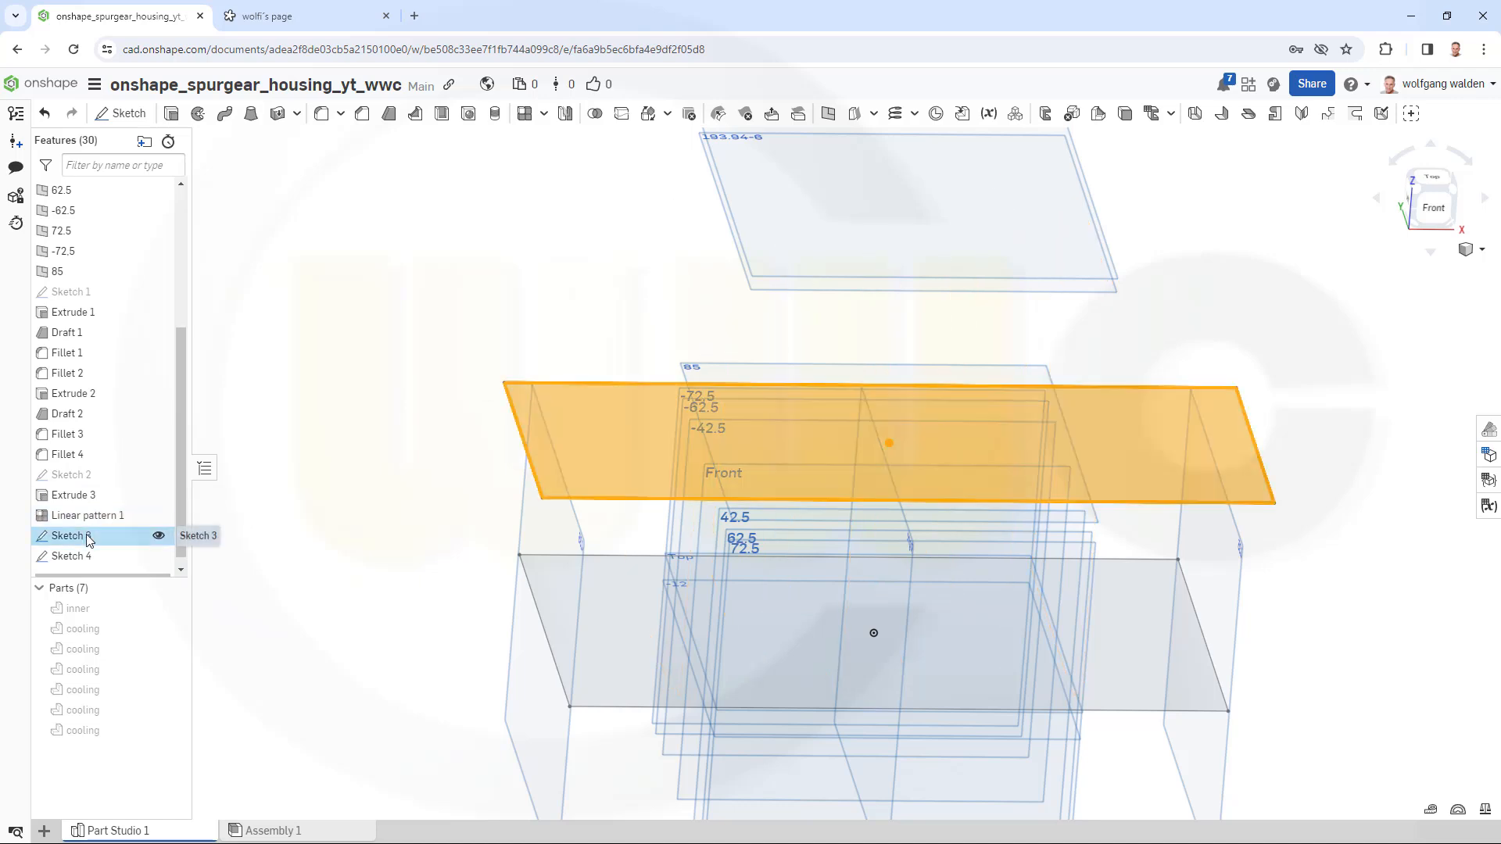
left_click(172, 114)
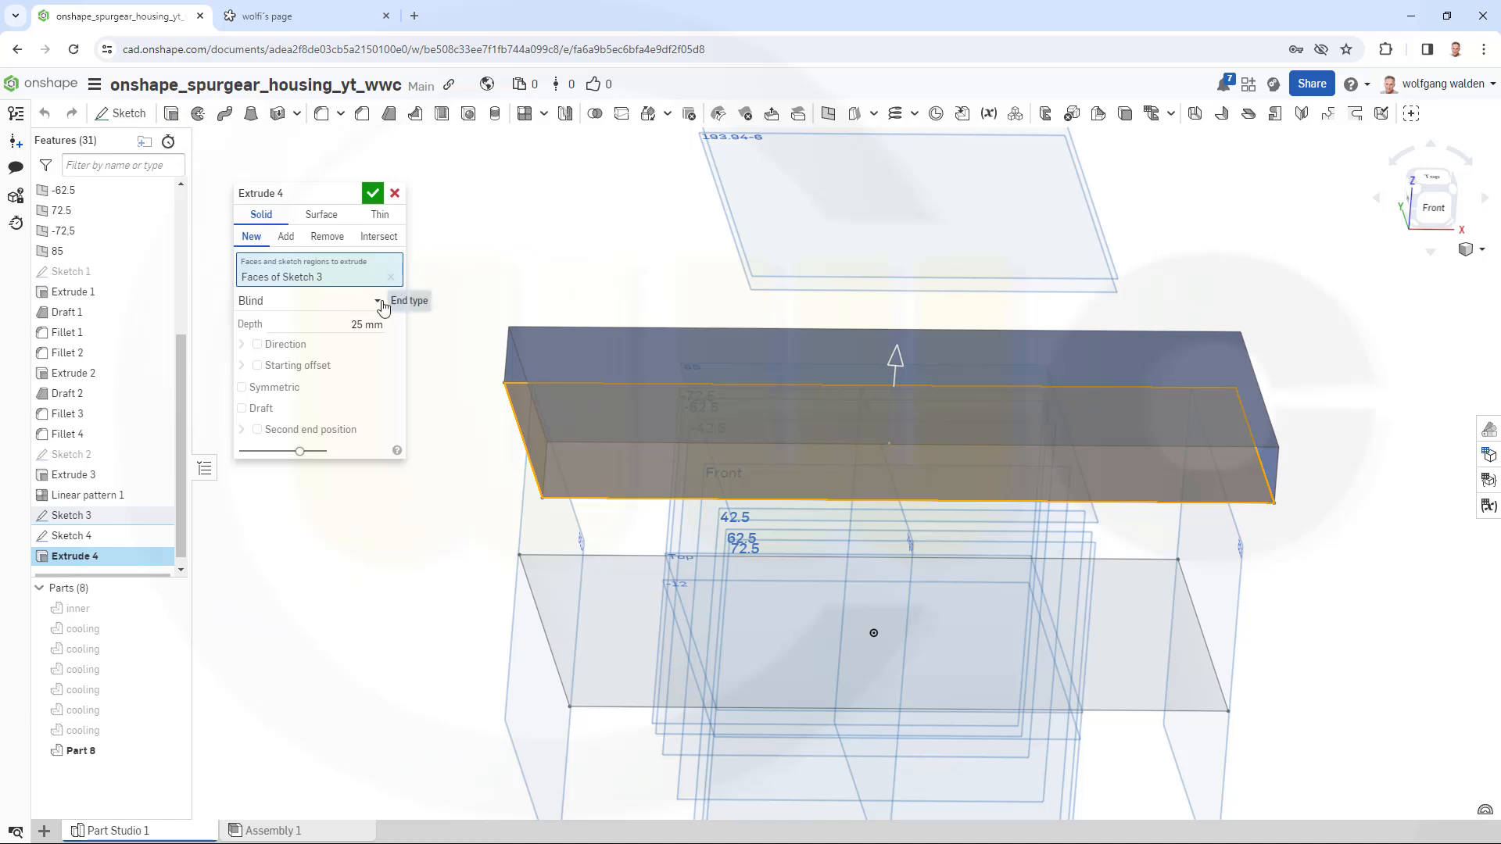
left_click(378, 301)
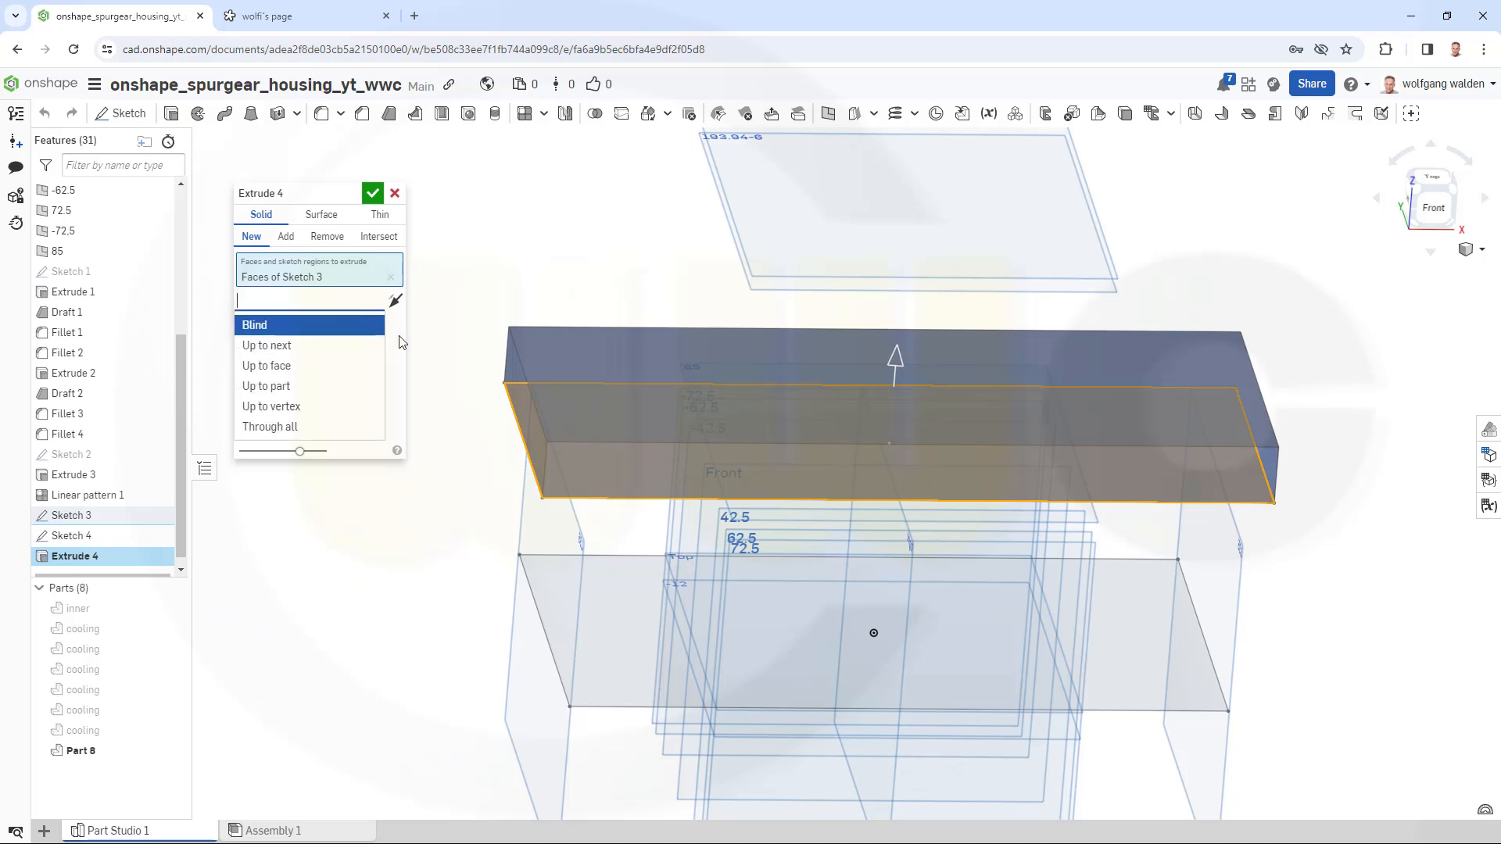
left_click(370, 326)
left_click(242, 388)
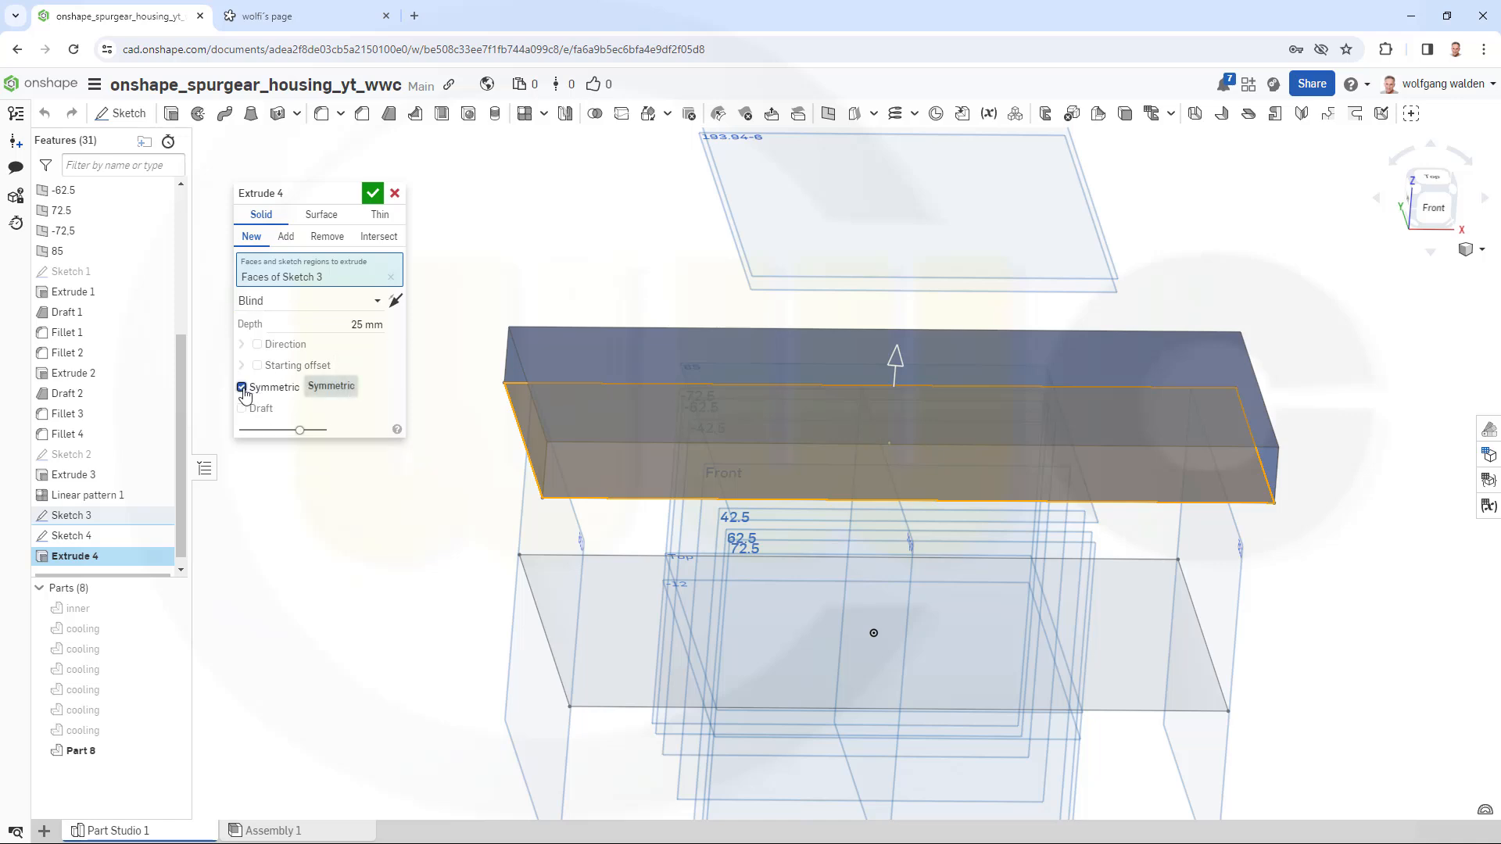
left_click(328, 328)
type("12")
key("Tab")
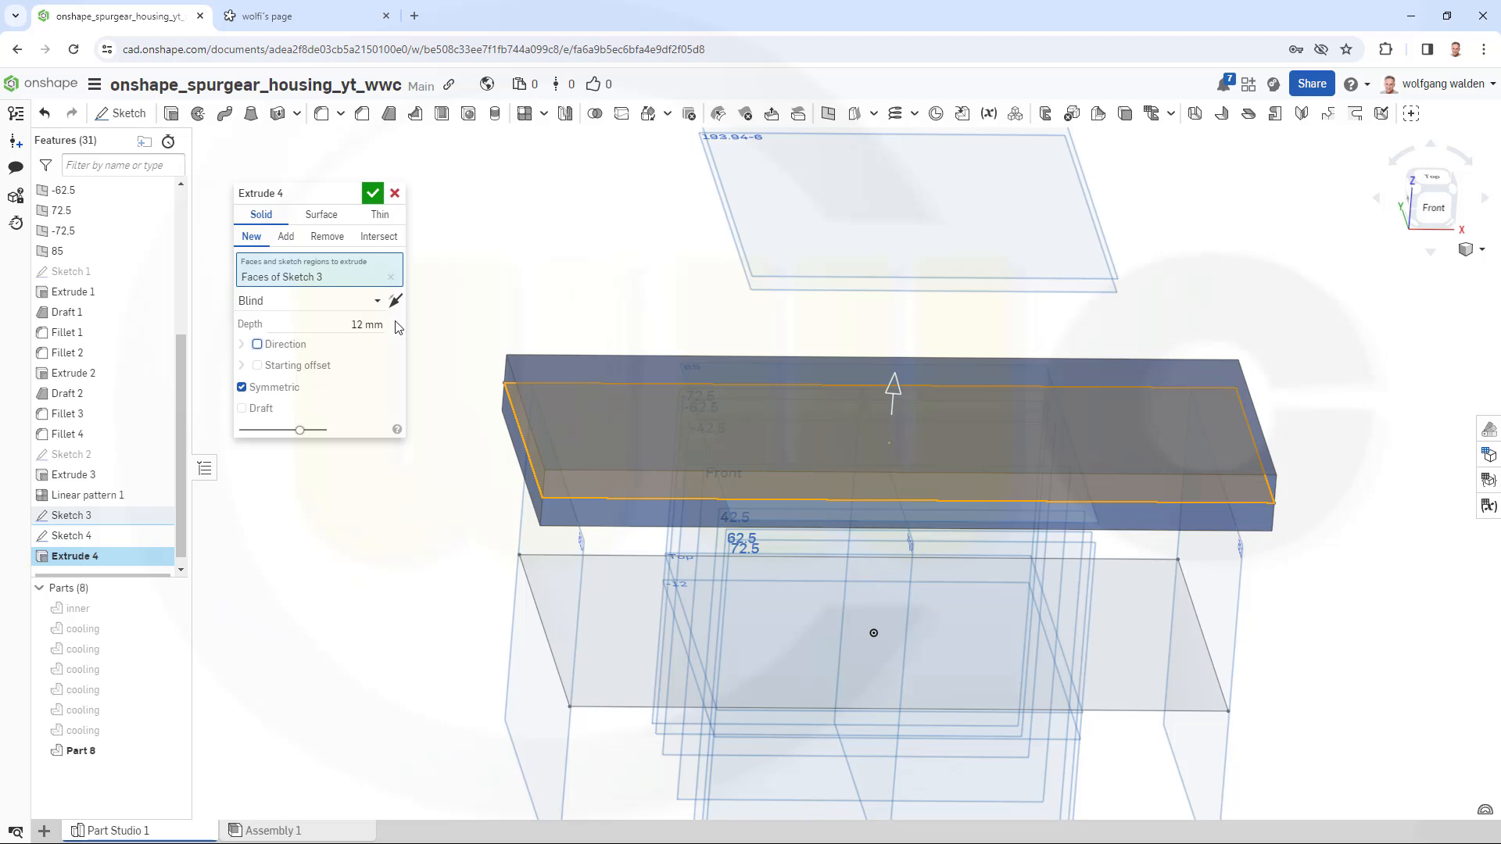
right_click_drag(660, 321, 649, 287)
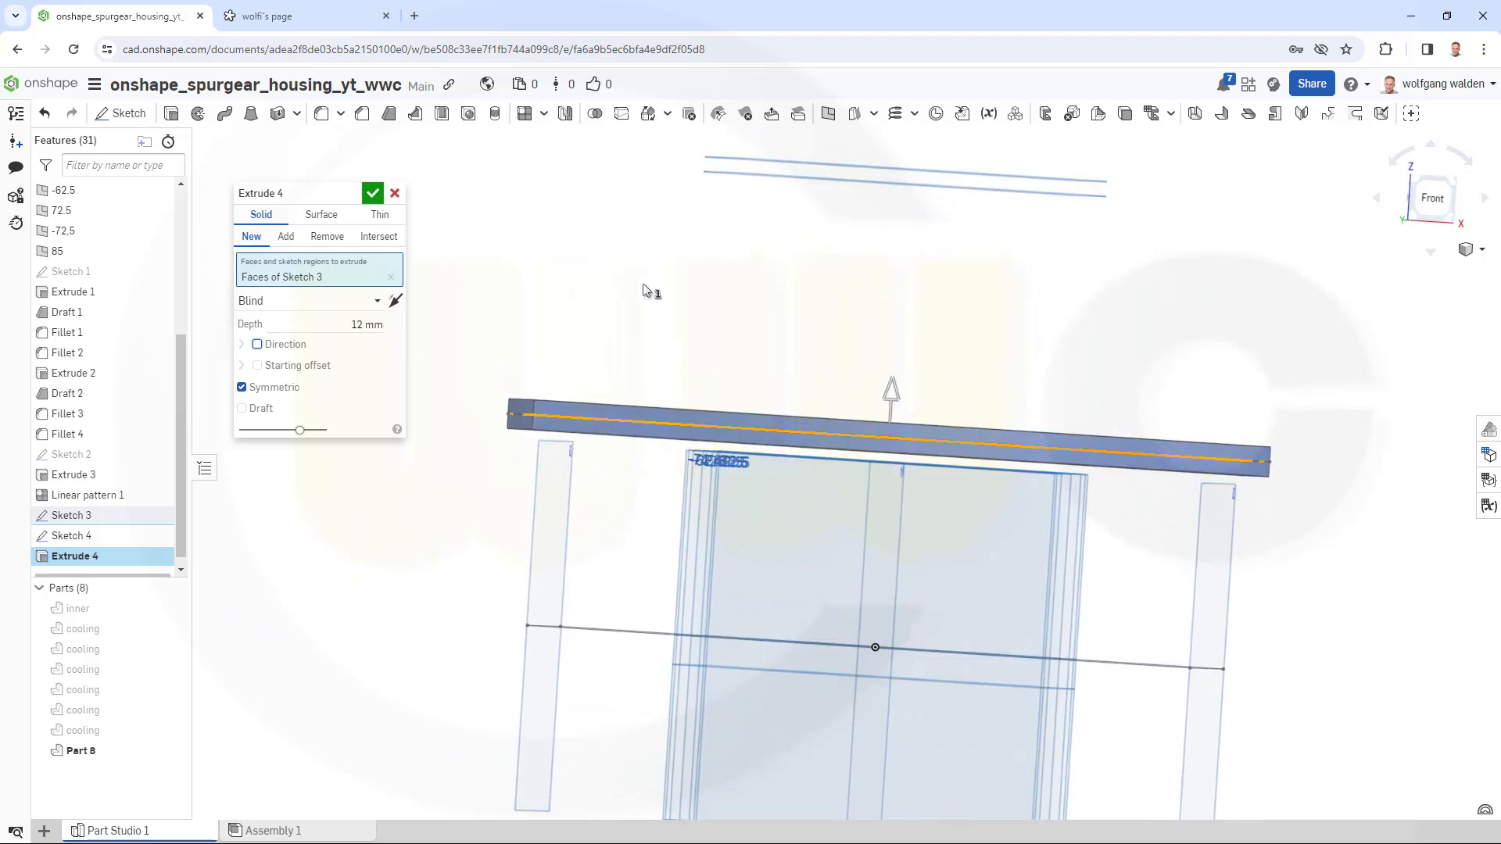
left_click(373, 194)
right_click_drag(570, 278, 569, 310)
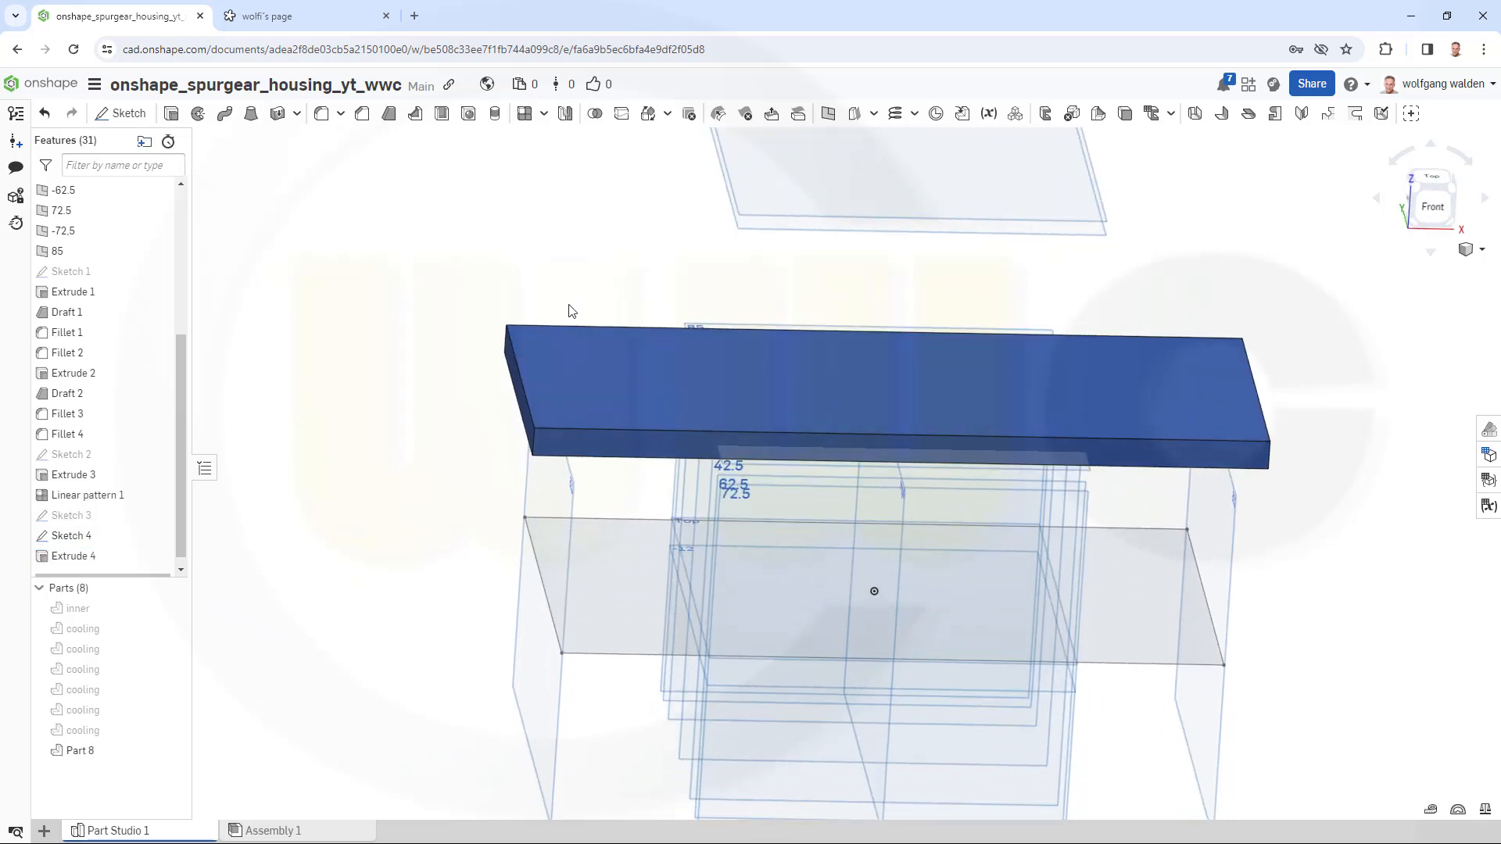
left_click(78, 537)
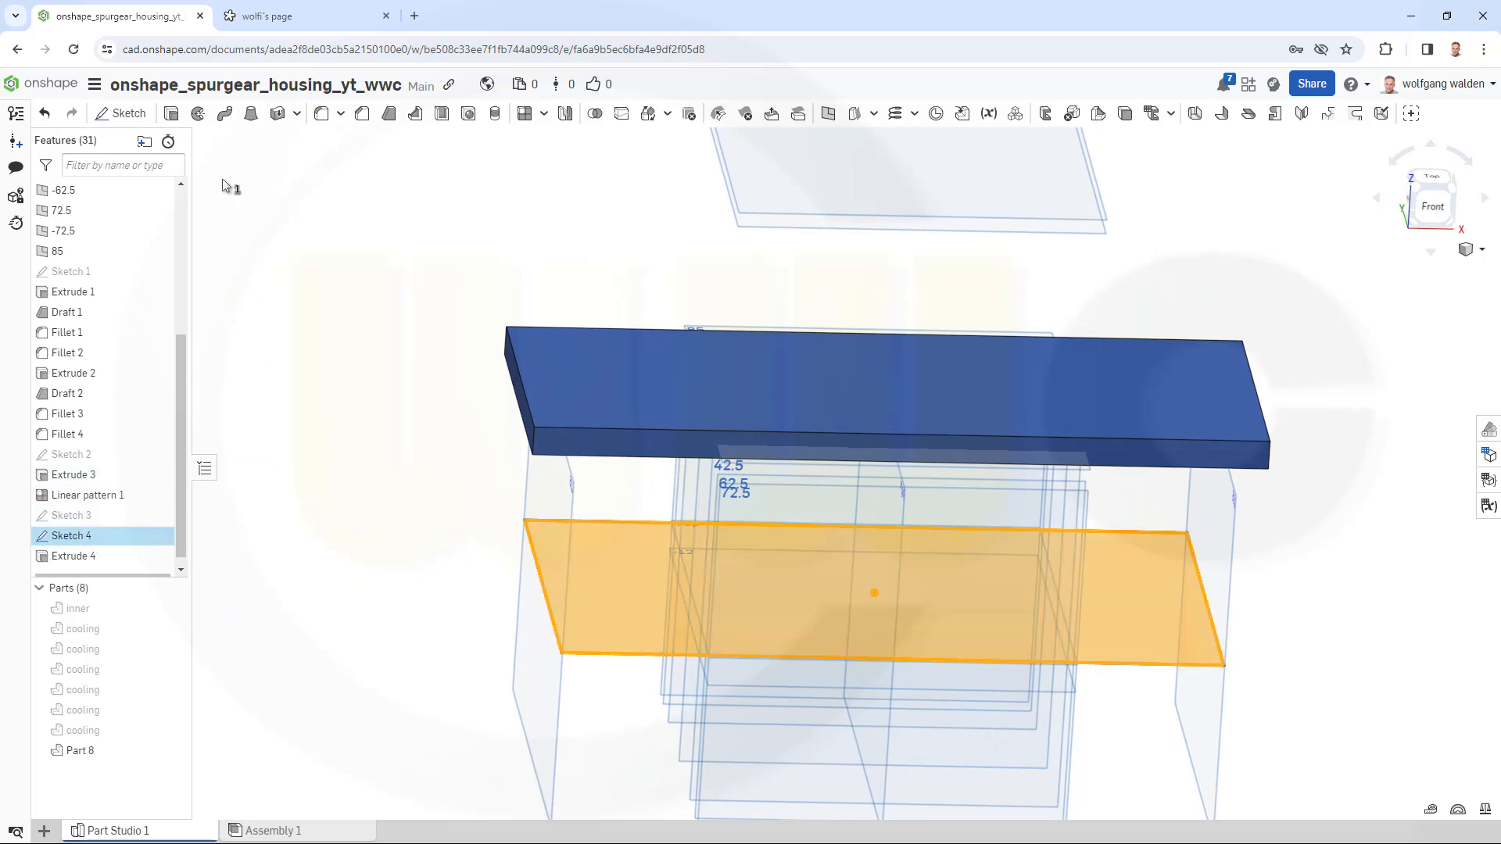
left_click(129, 113)
right_click_drag(550, 324, 579, 298)
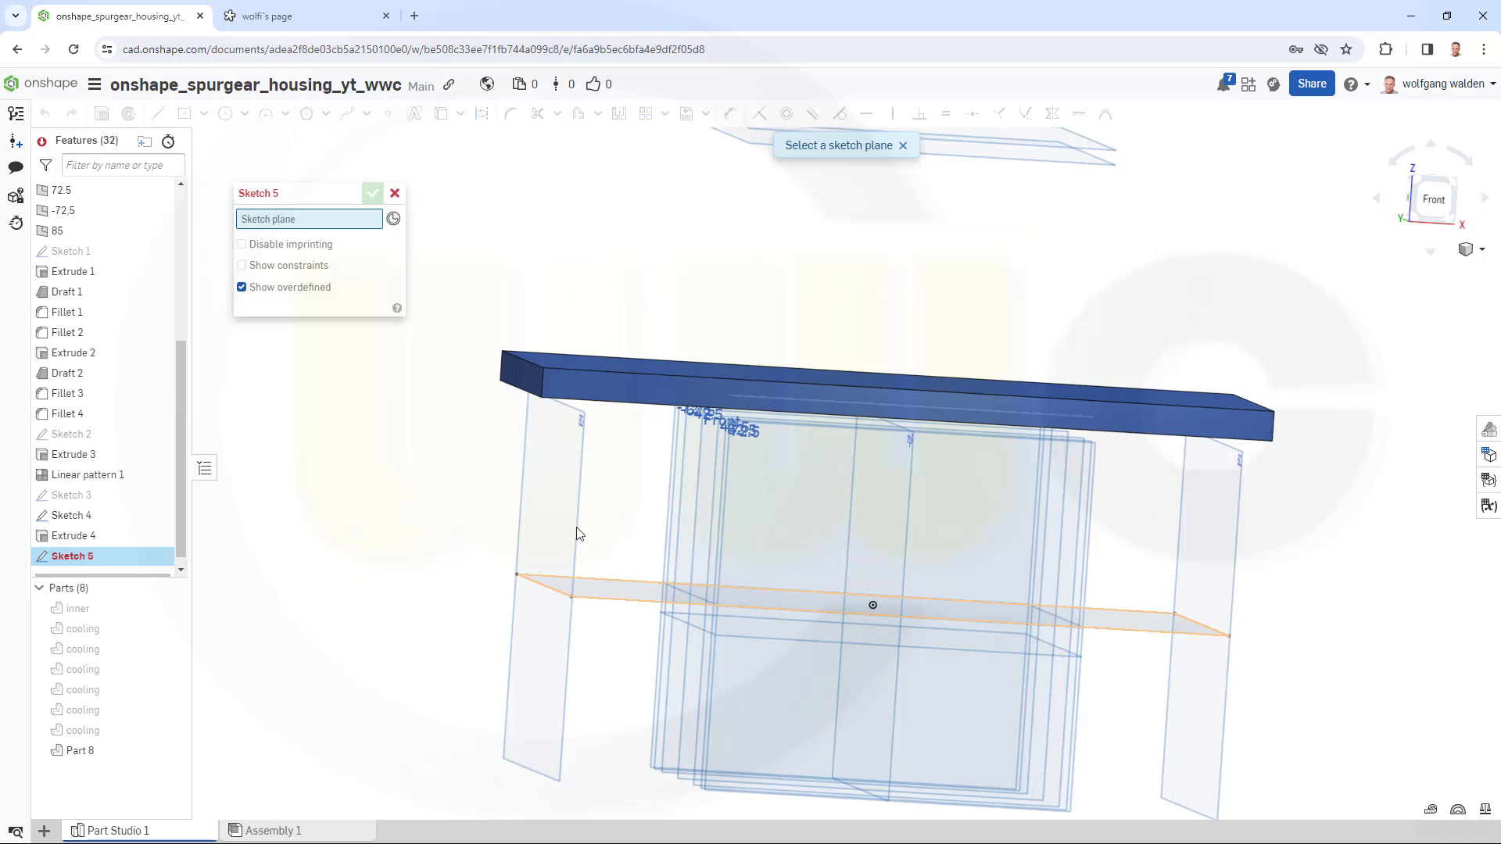
left_click(395, 193)
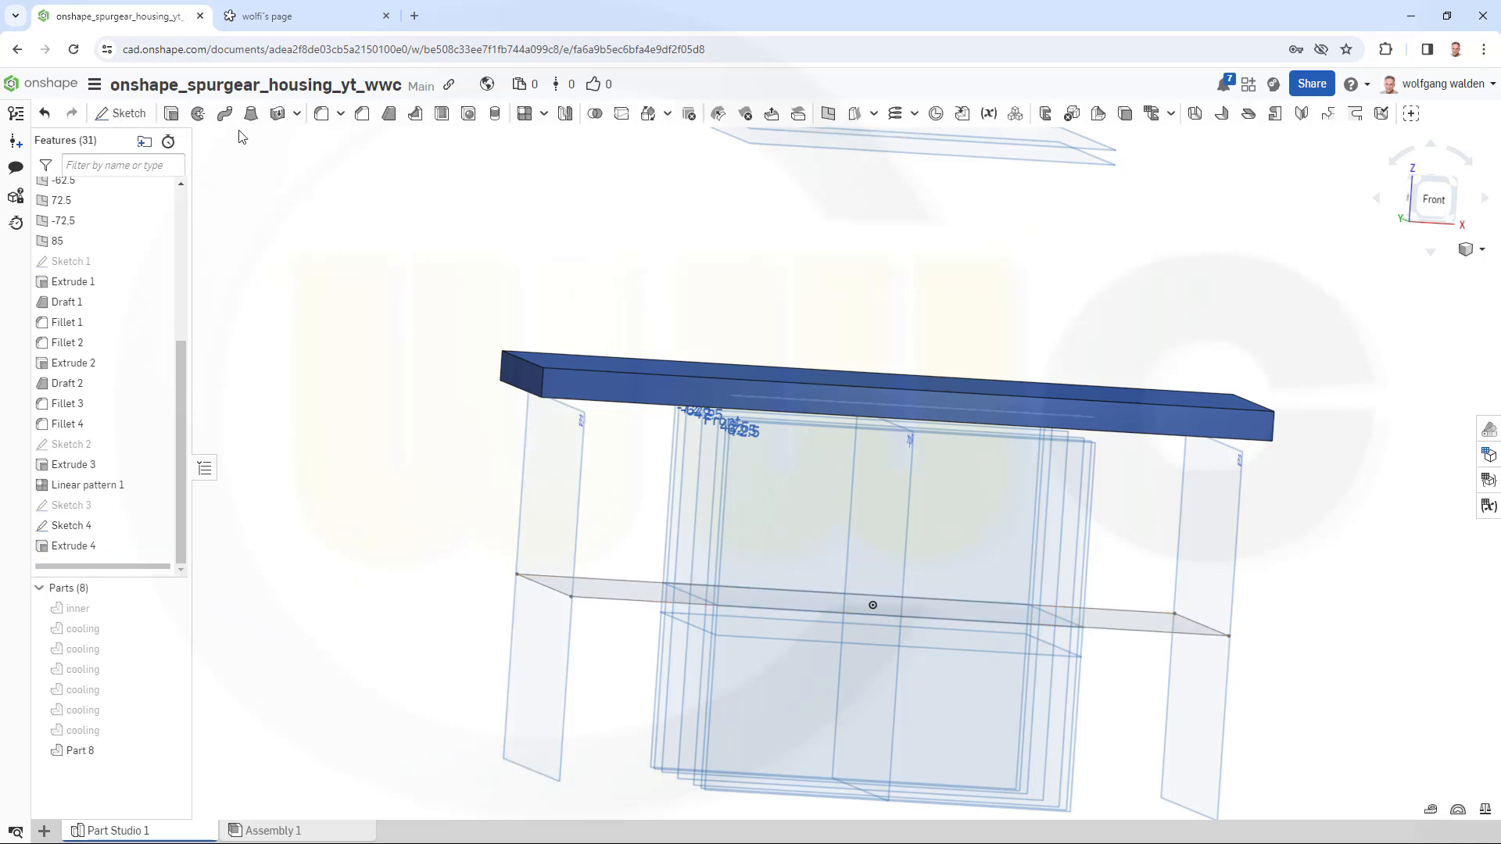
- Extrude the 270 by 145 mm rectangle on the Top plane as a new solid up to plane -12
left_click(171, 113)
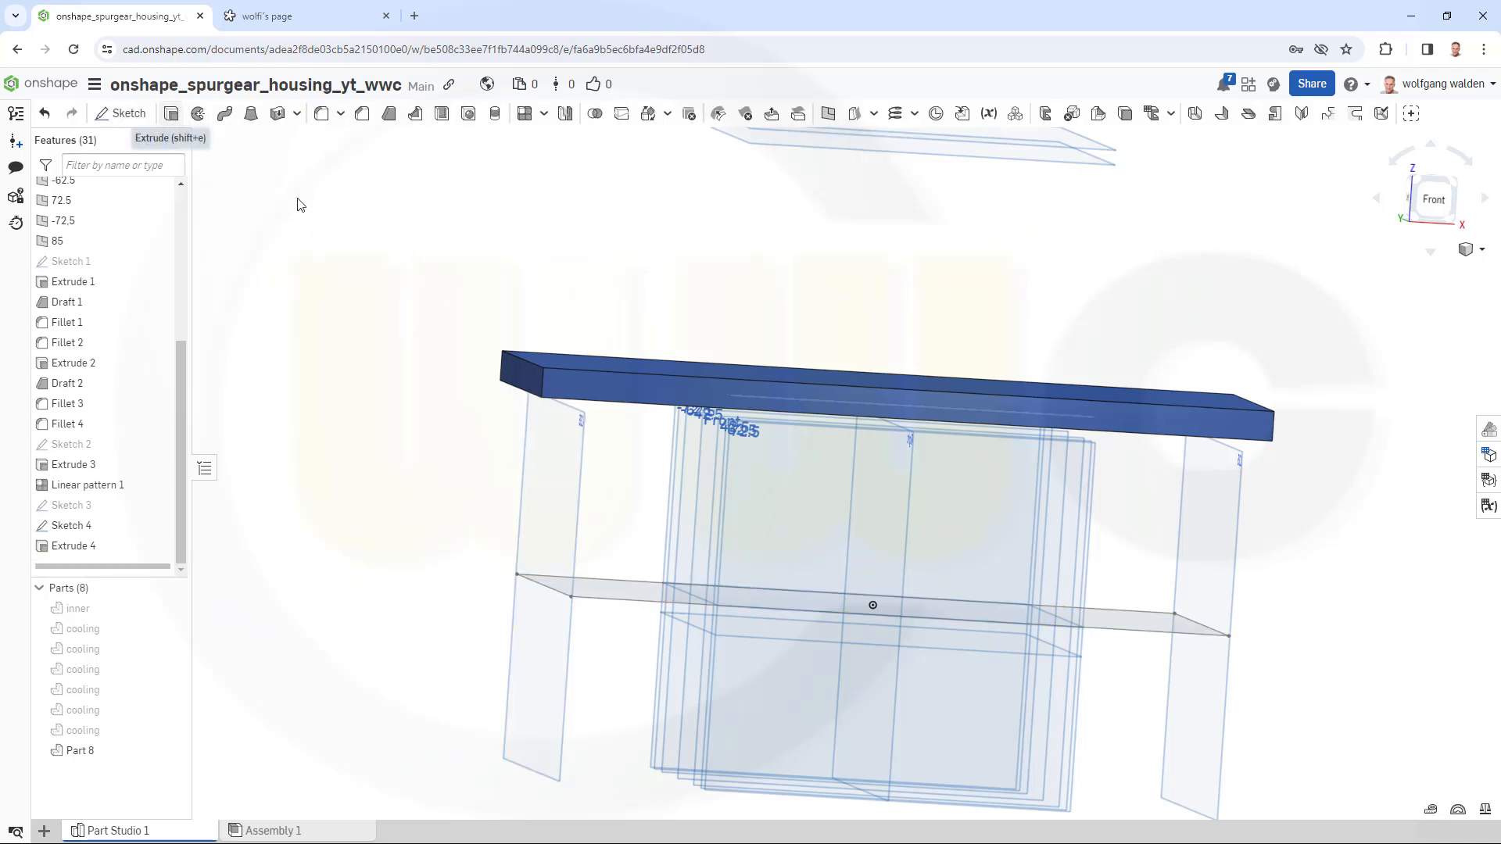
left_click(629, 608)
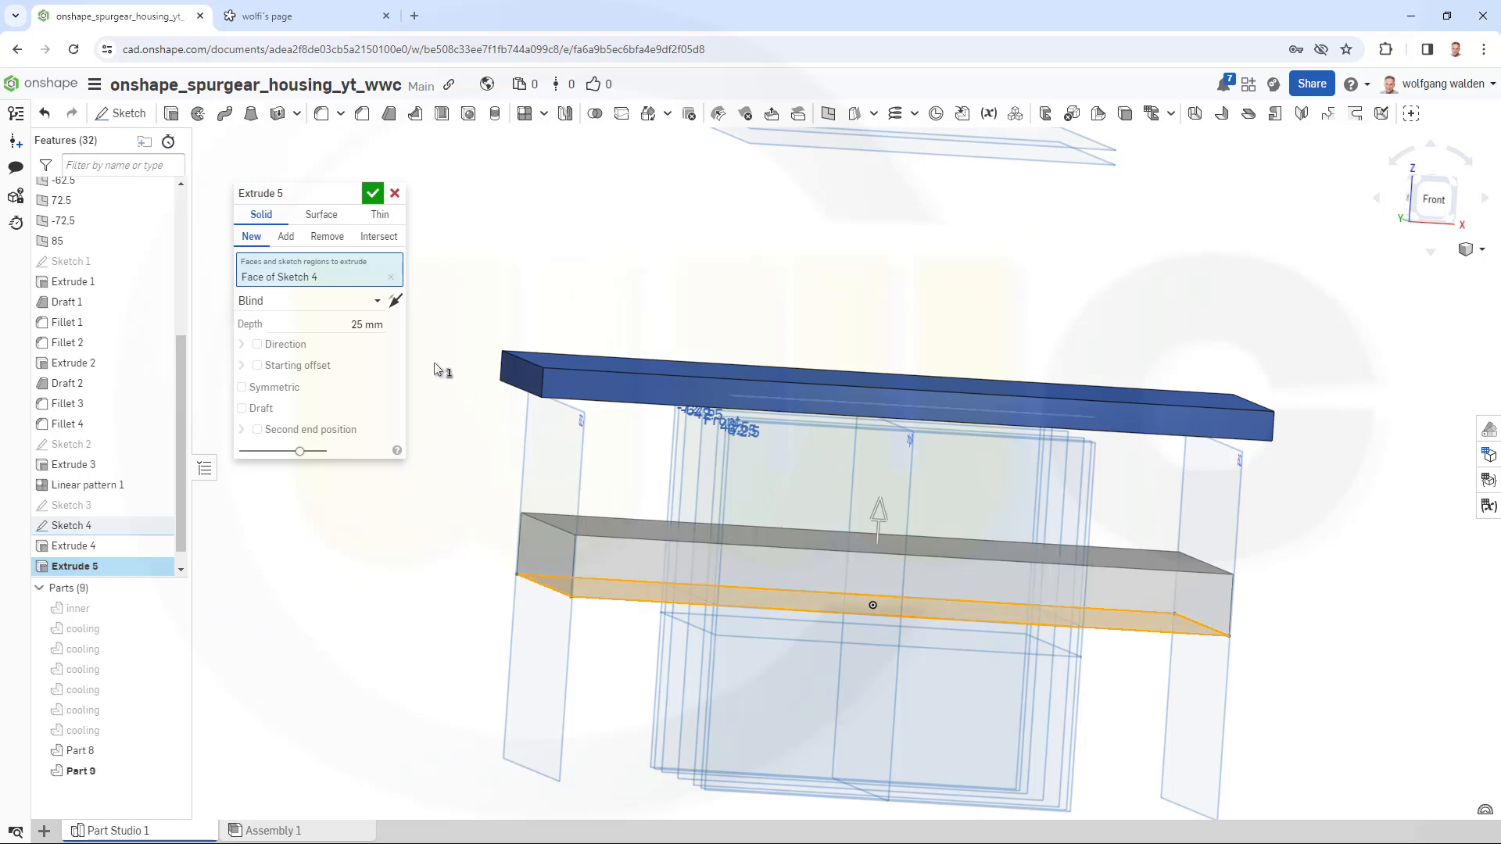
left_click(373, 301)
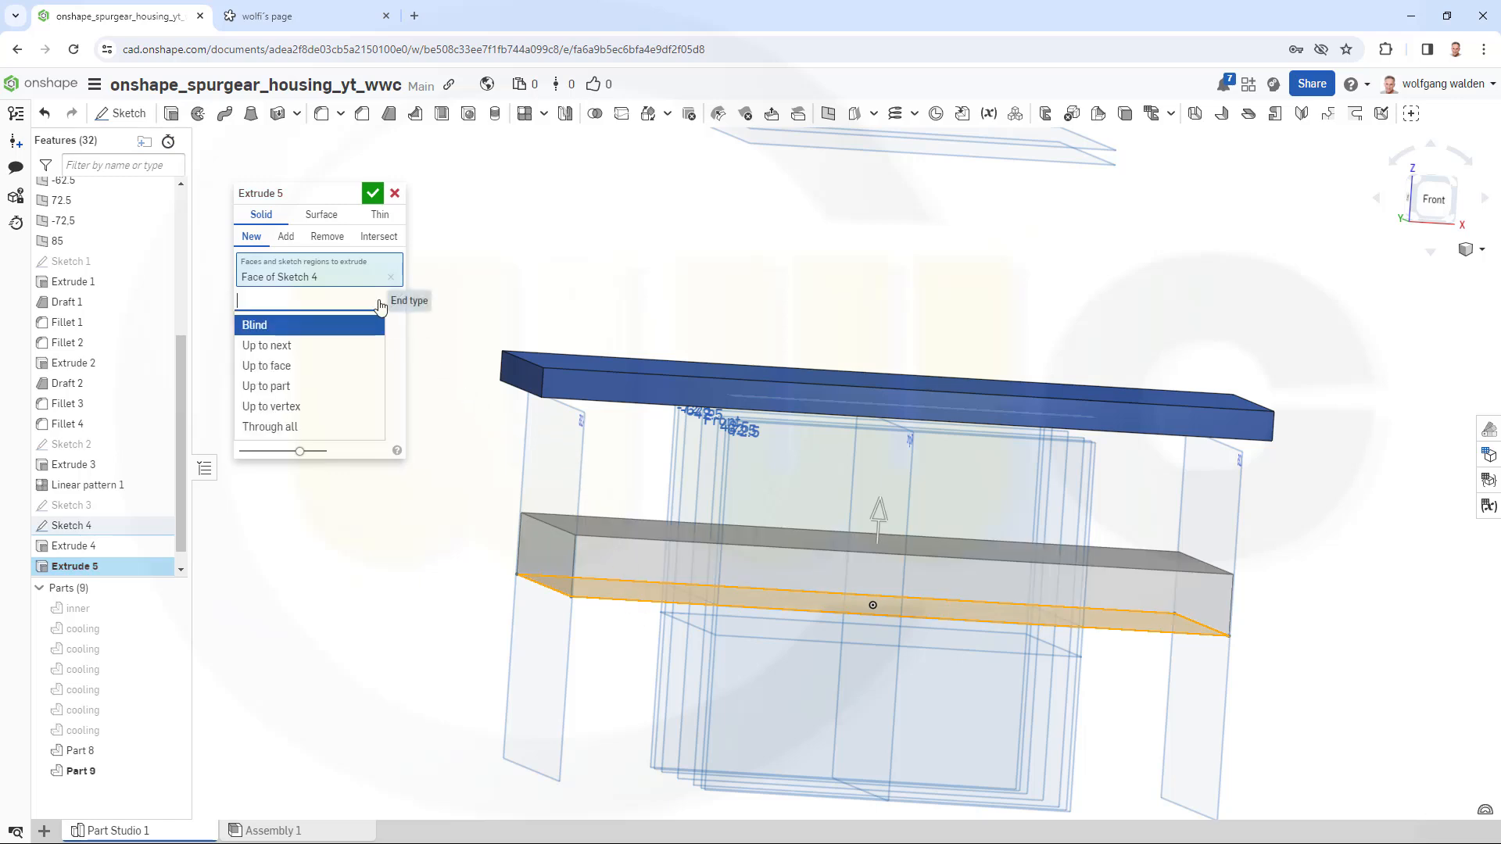
left_click(287, 366)
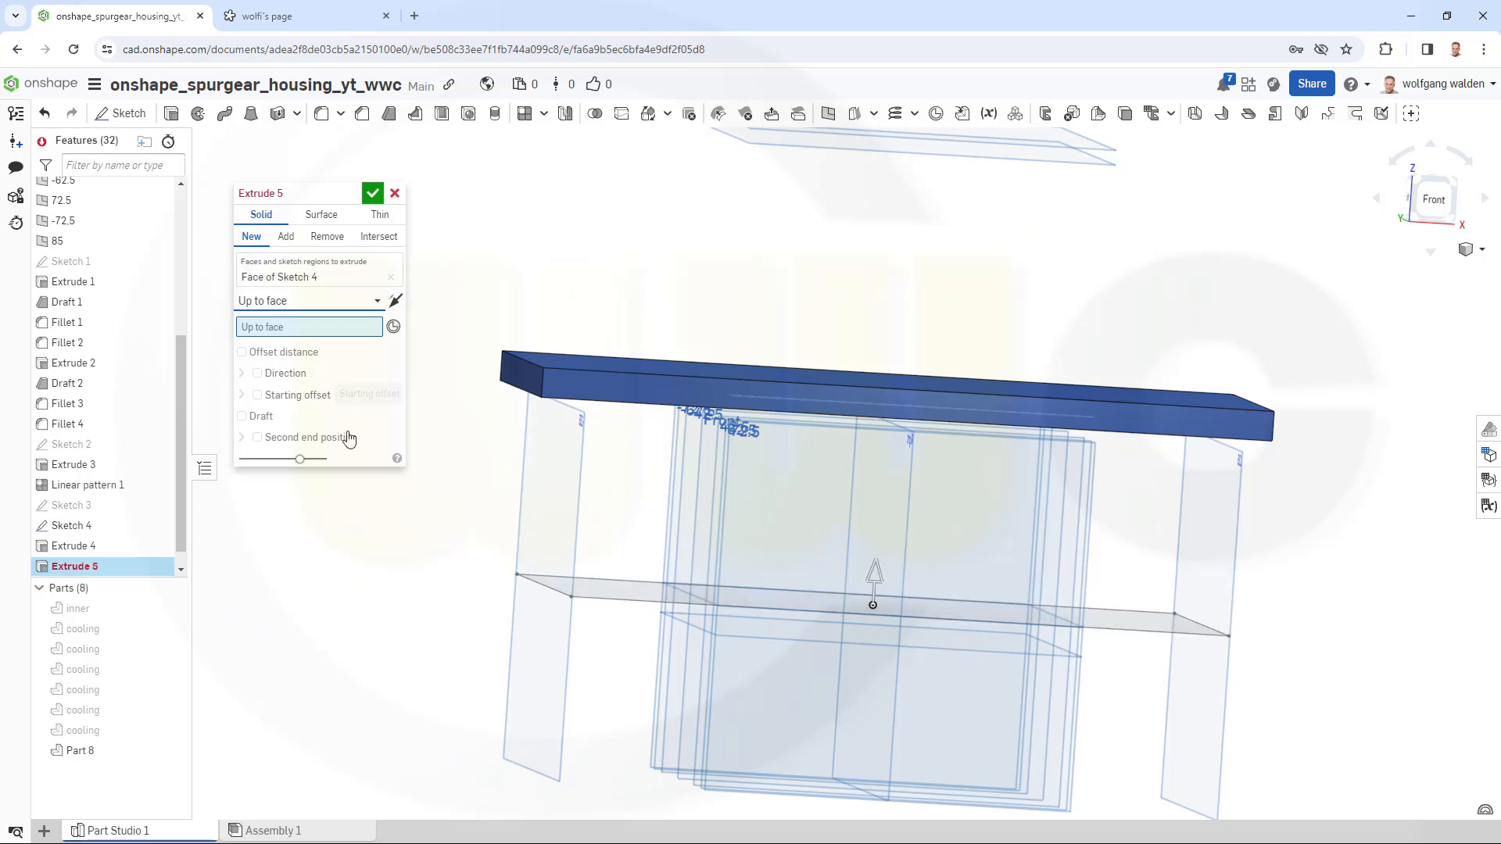
scroll(100, 375, "up", 3)
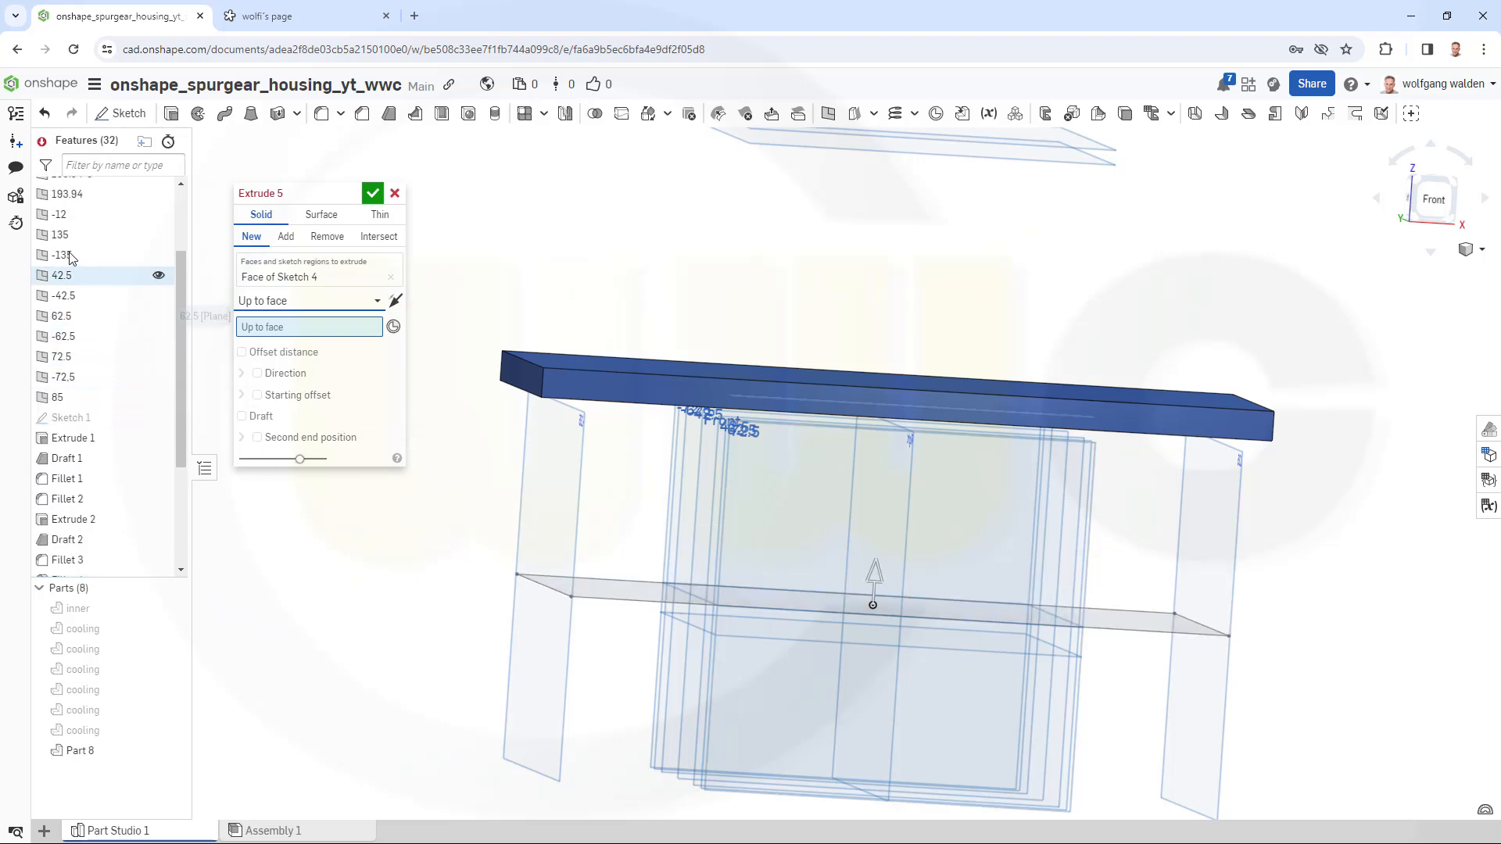
left_click(61, 216)
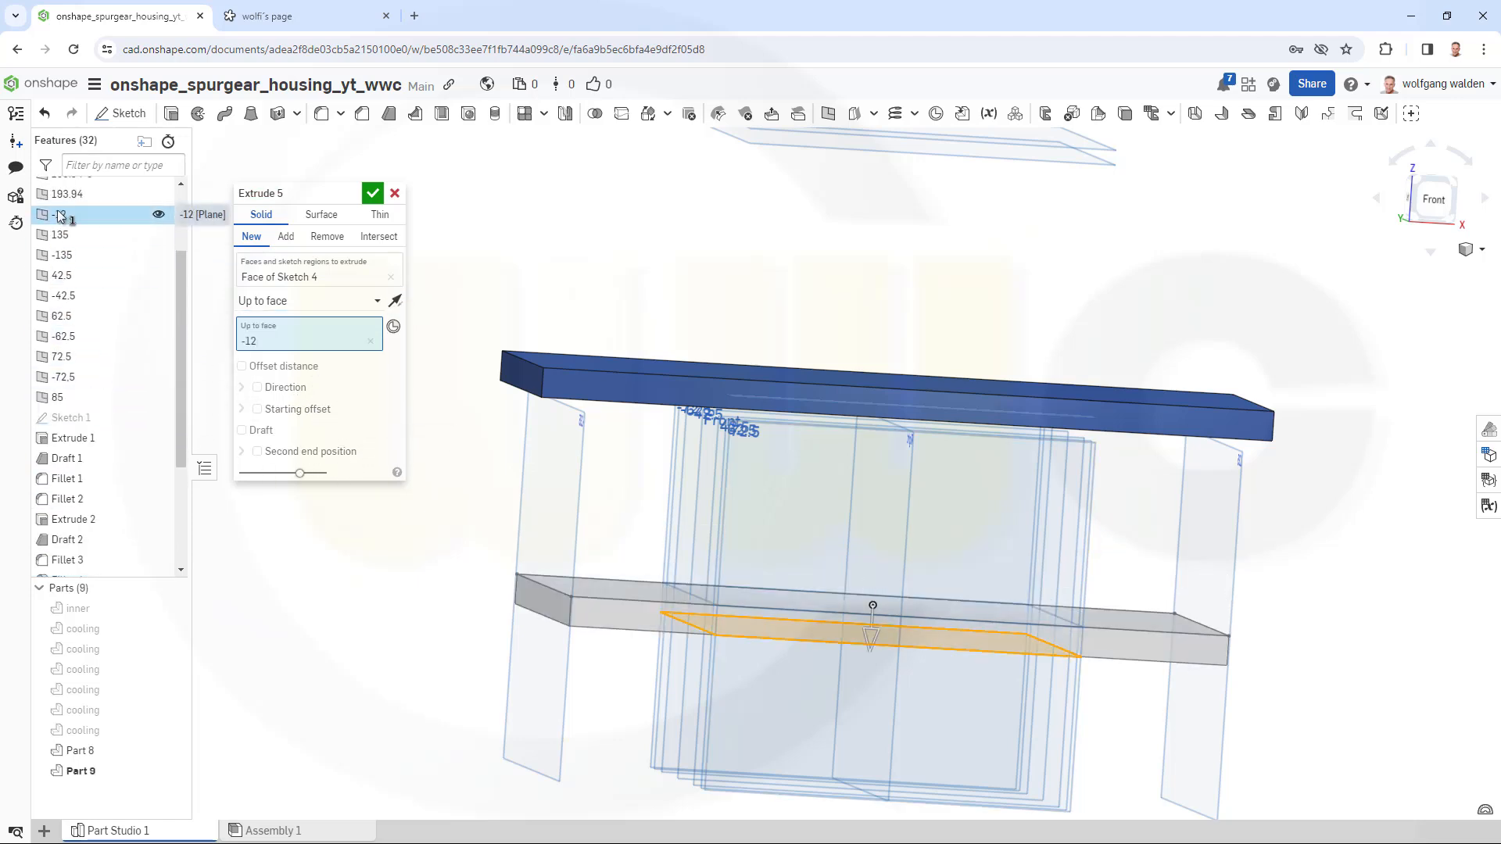
left_click(373, 193)
- Sketch a 200 by 145 mm center-point rectangle centred on the origin on plane -12
mouse_move(517, 295)
right_mouse_down()
mouse_move(500, 276)
mouse_move(516, 281)
right_mouse_up()
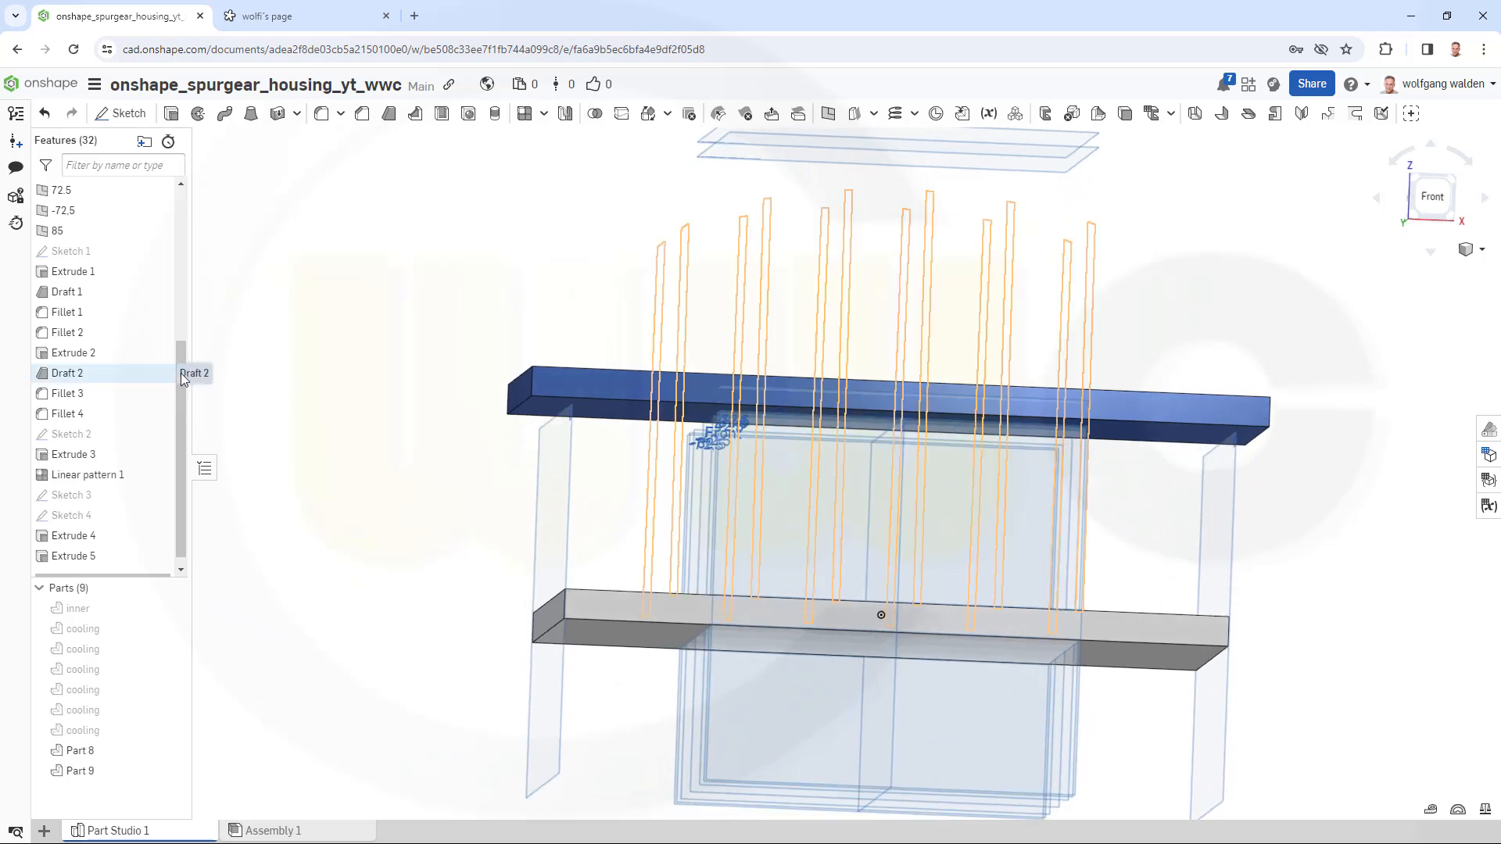
scroll(184, 363, "up", 5)
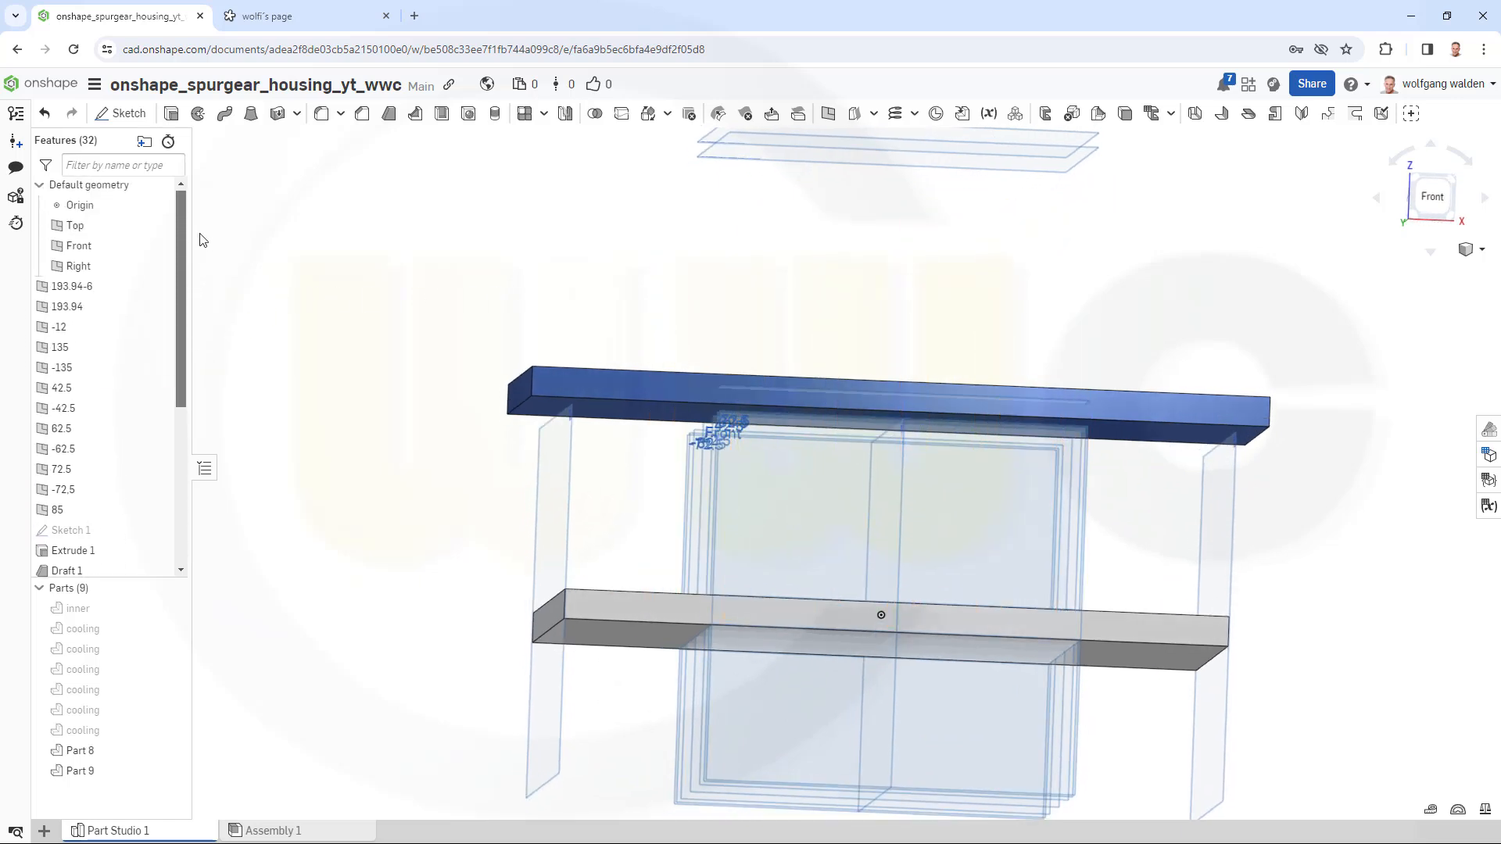
left_click(61, 327)
left_click(116, 115)
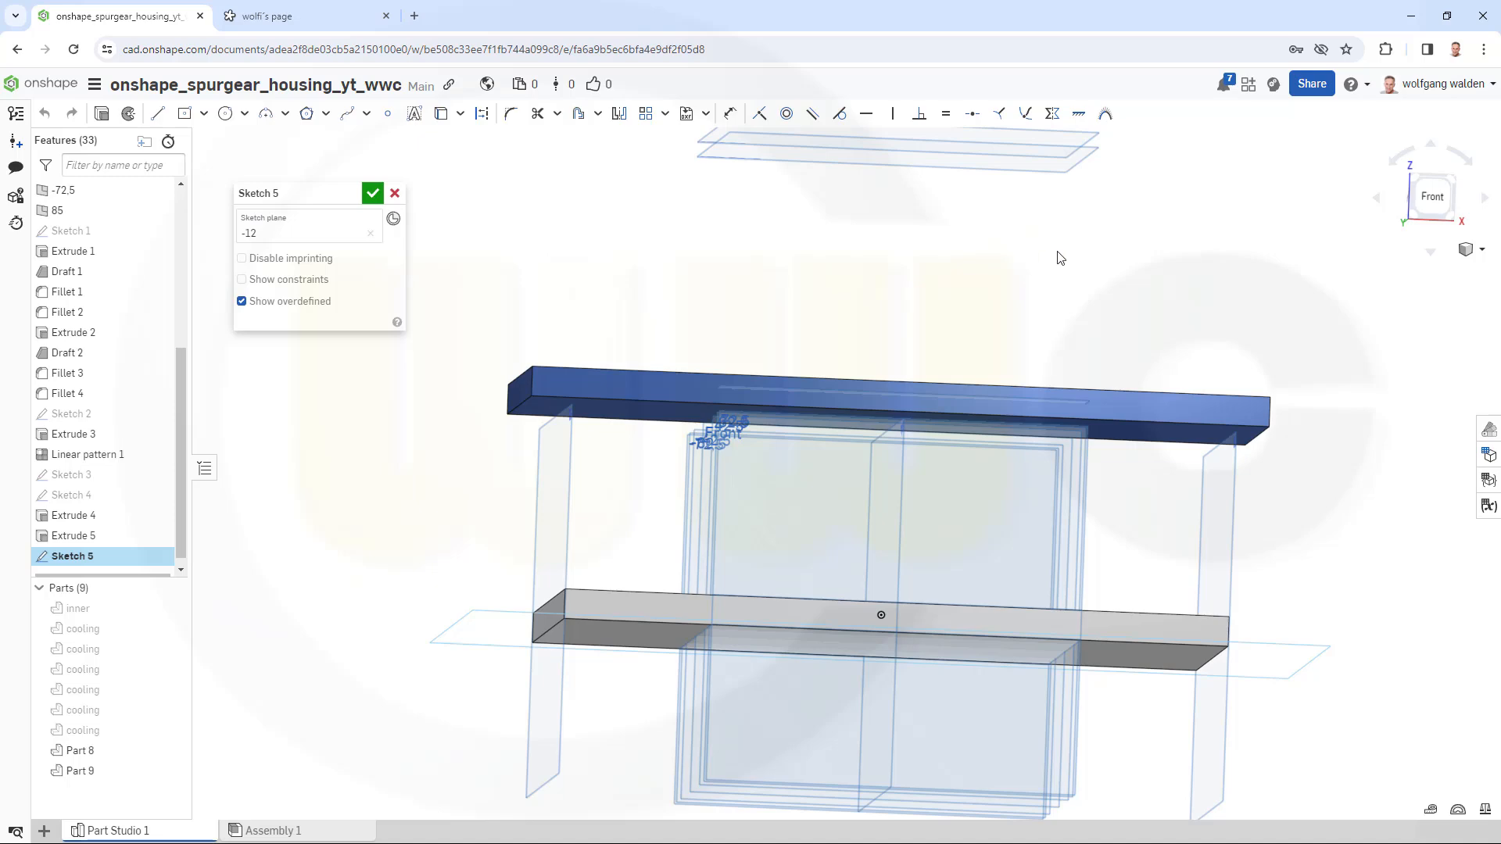
key("n")
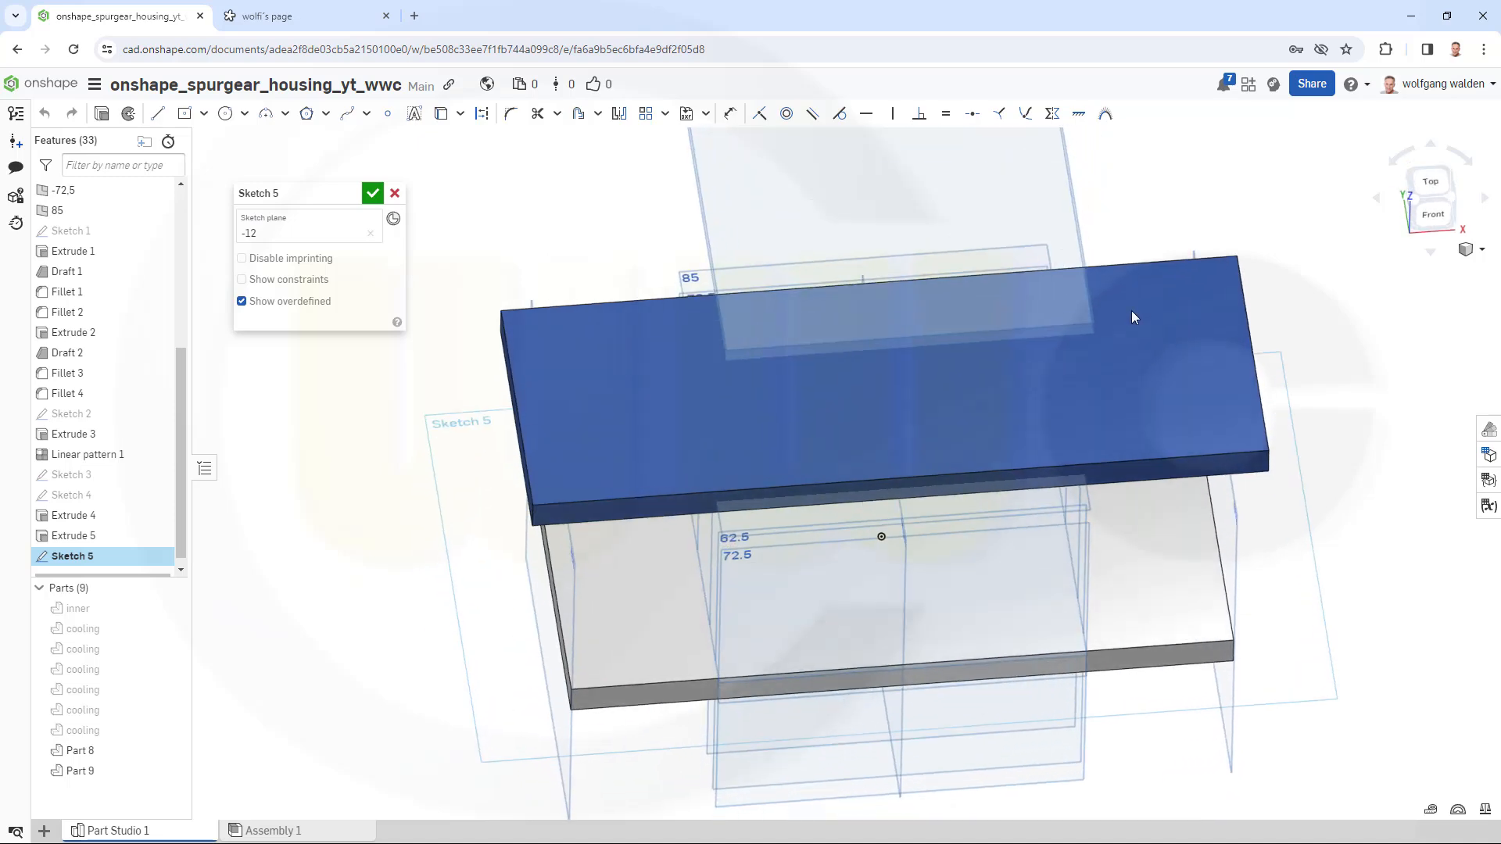
left_click(1433, 187)
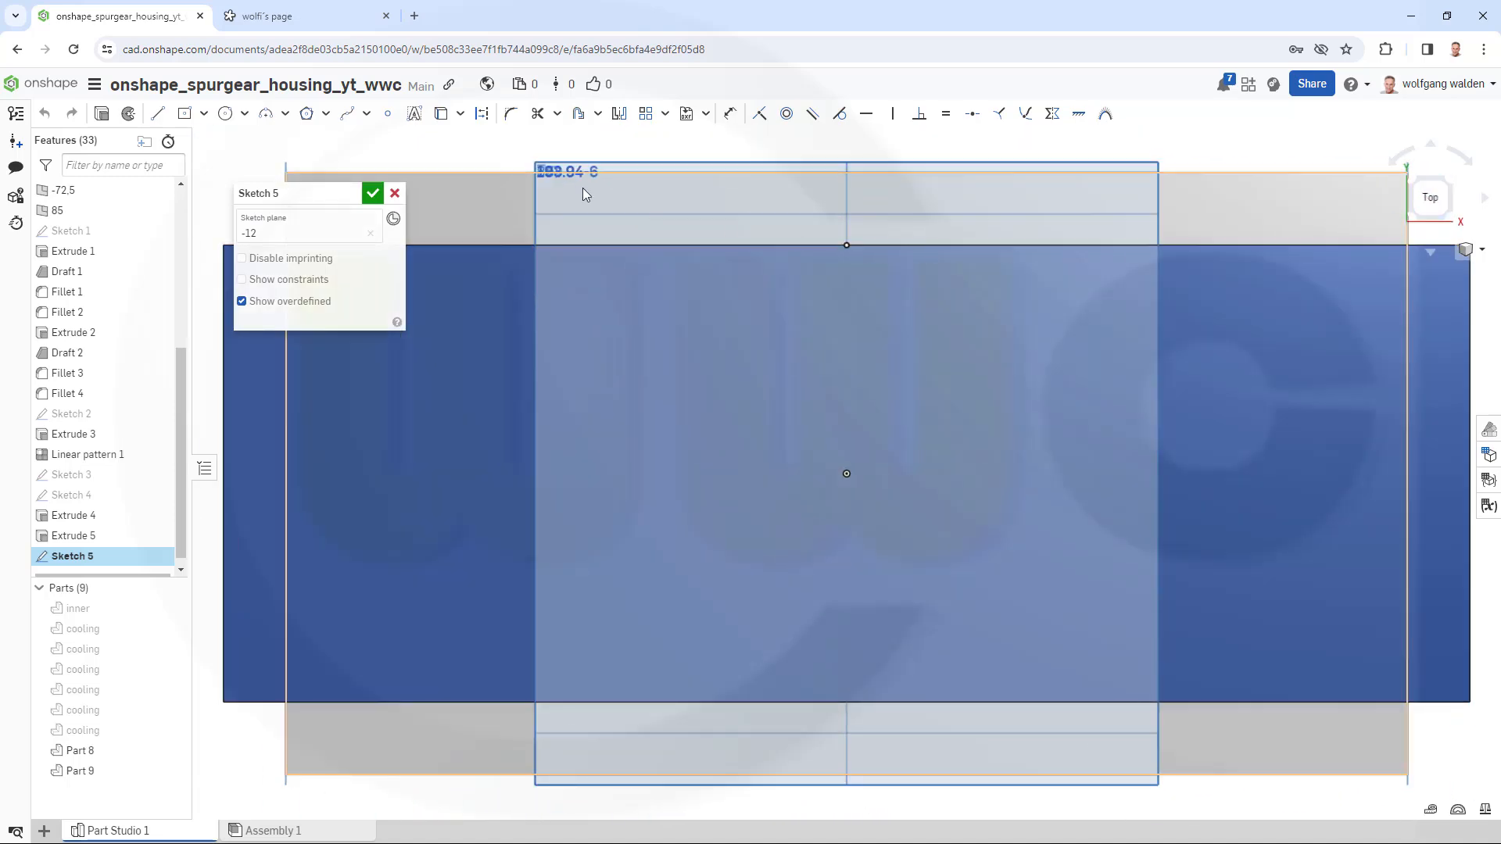
left_click(185, 114)
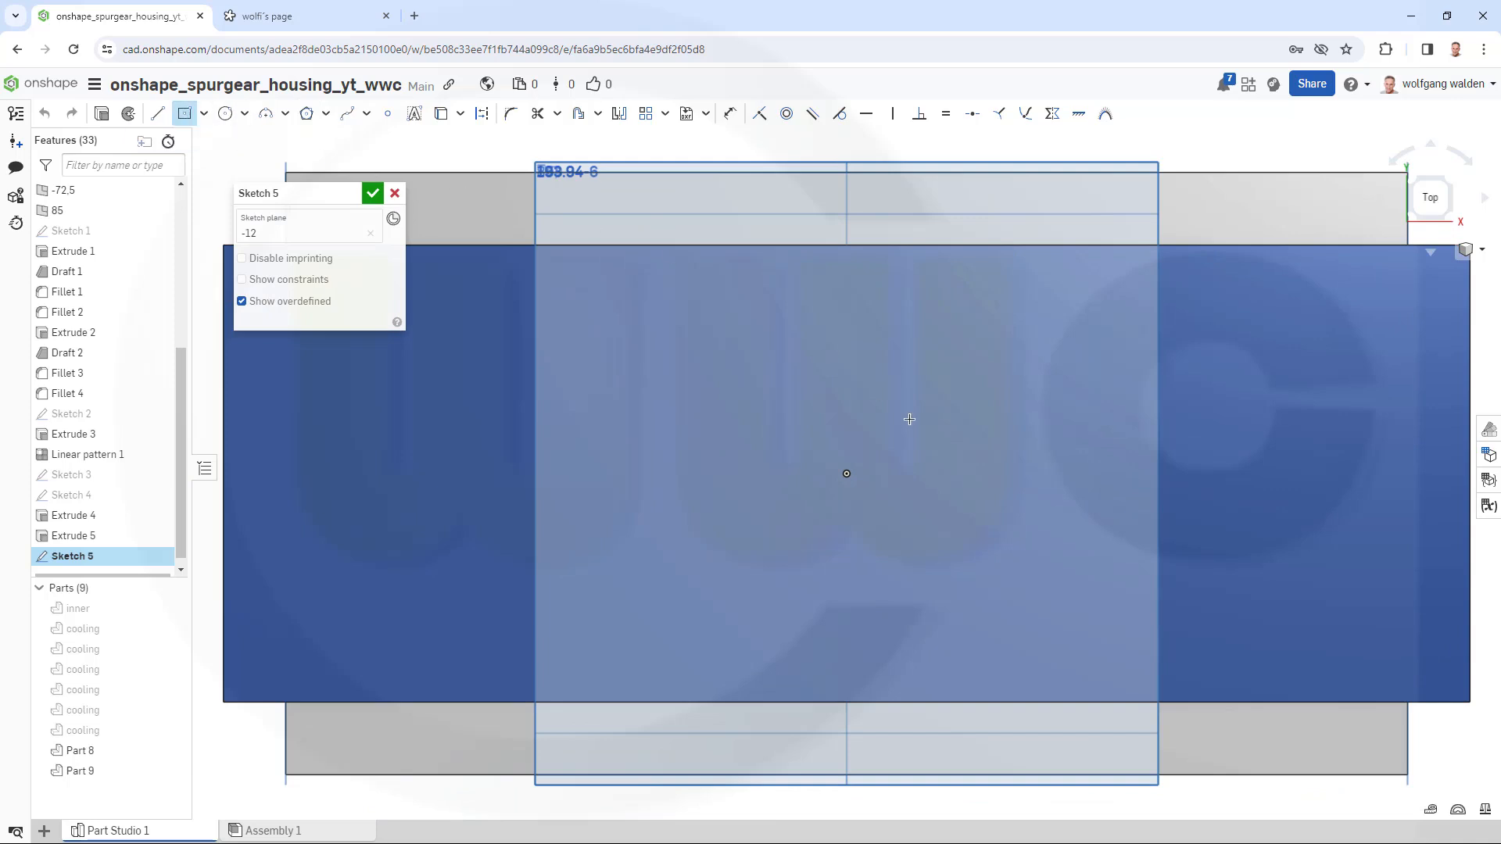
left_click(846, 473)
left_click(1017, 553)
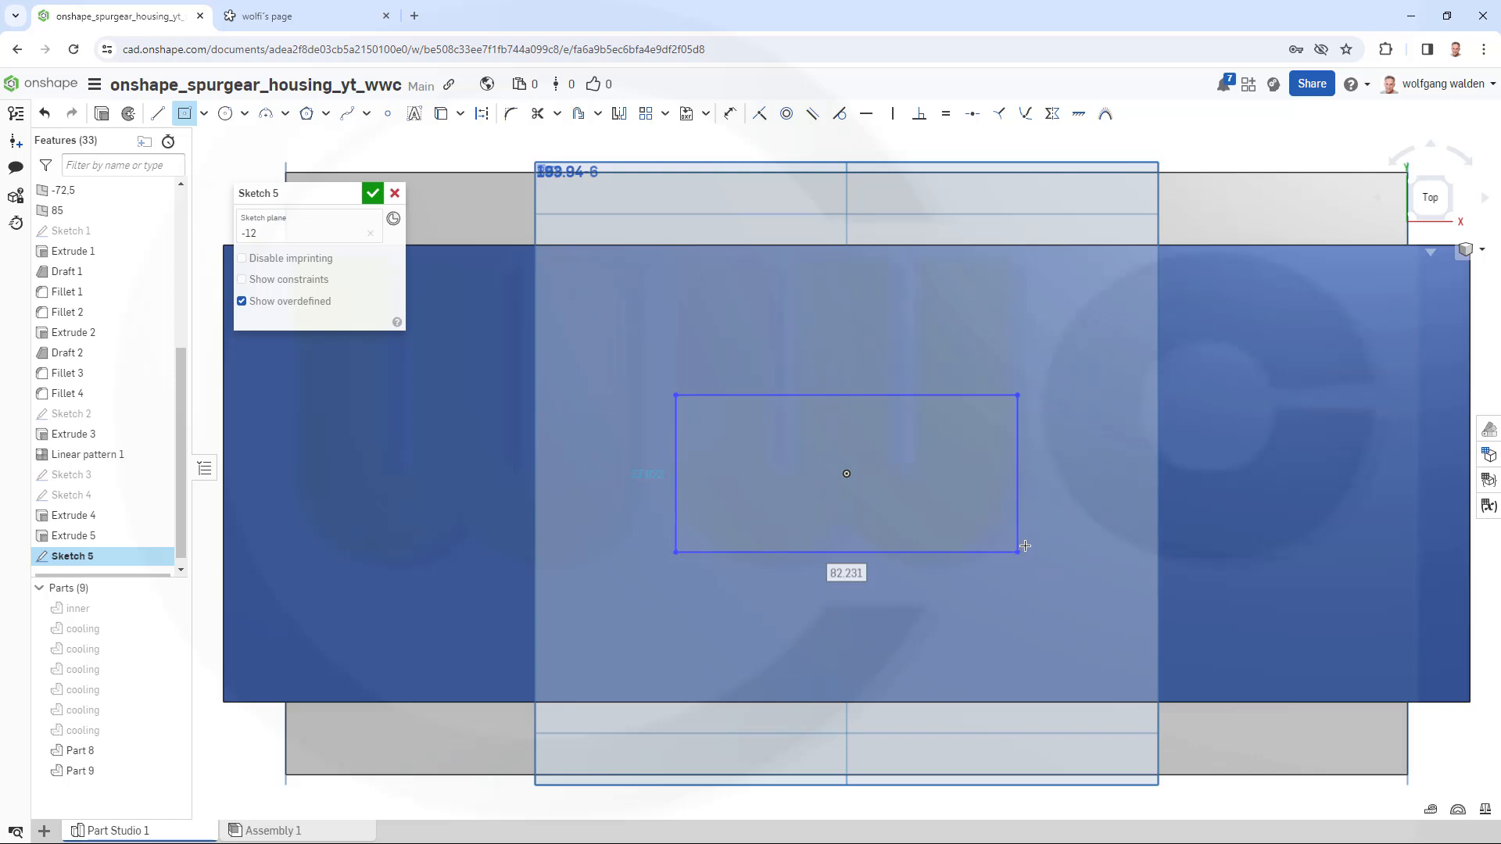
type("200")
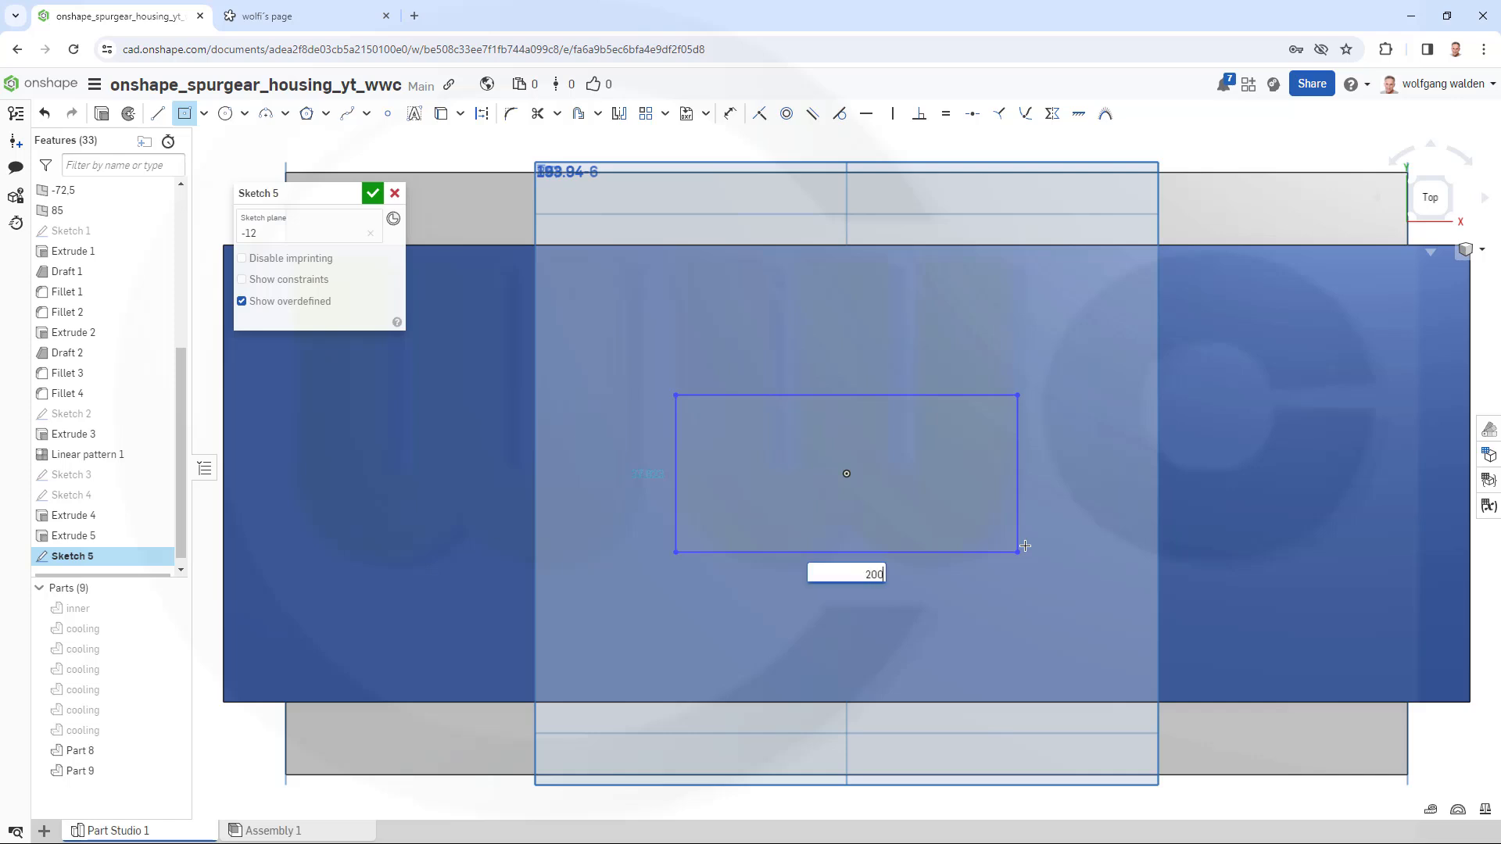
key("Tab")
type("14")
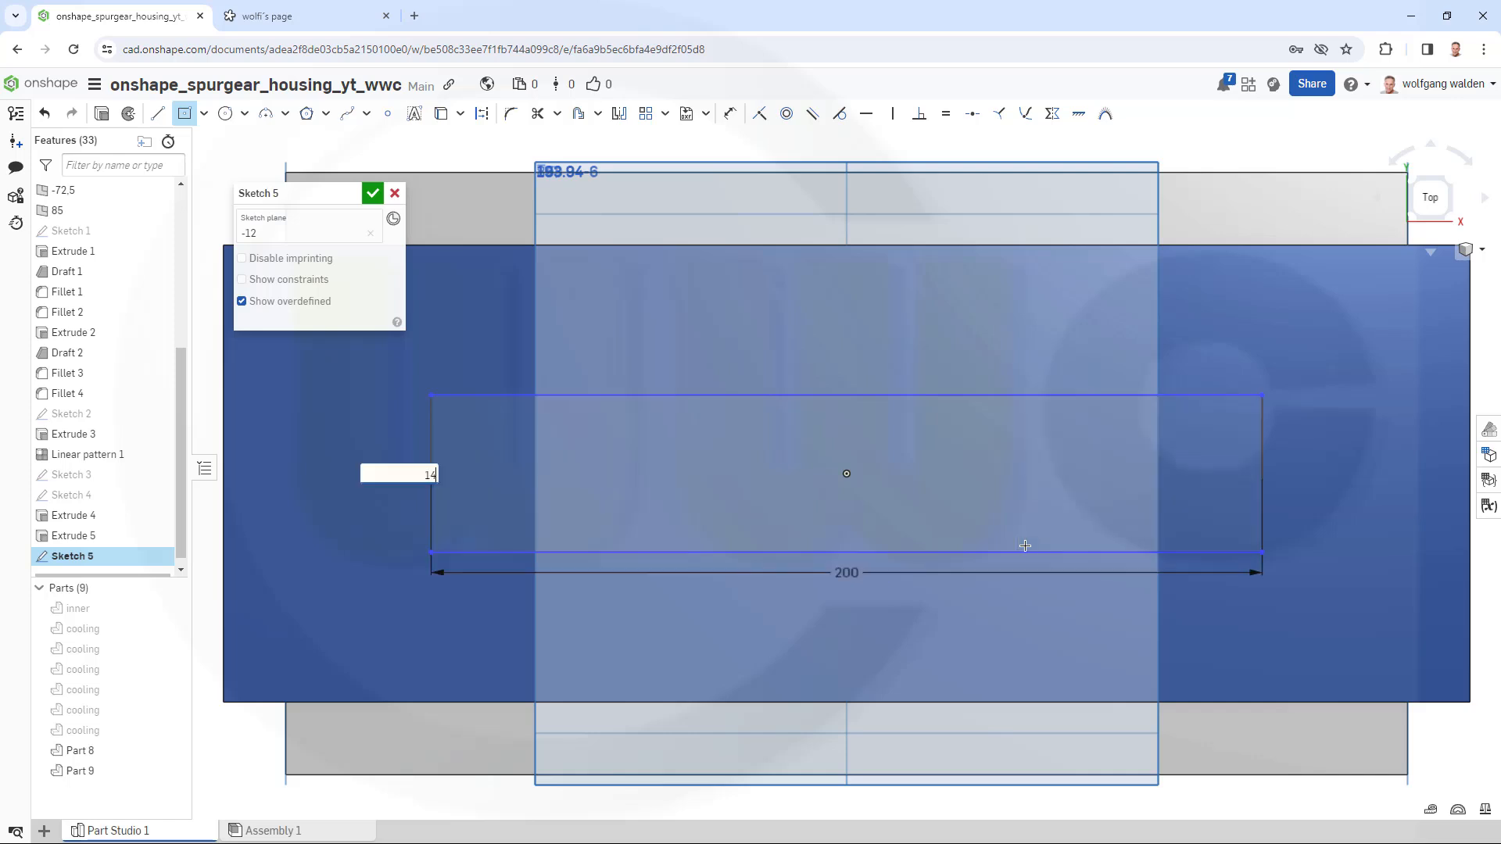
type("5")
key("Return")
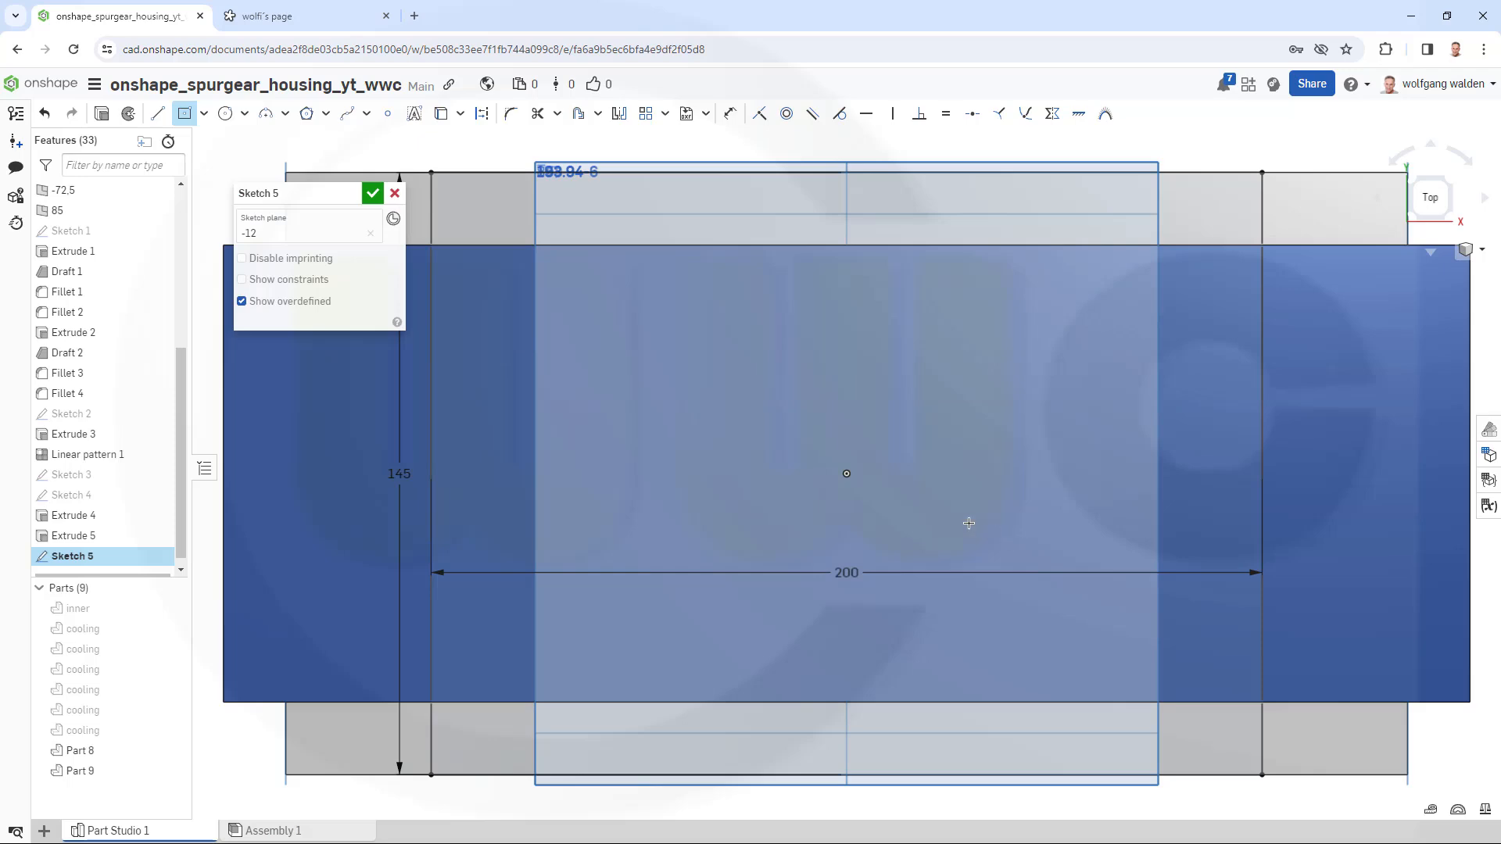
left_click(373, 193)
- Cut the 200 by 145 mm rectangle 7 mm deep into the underside of the base plate
right_click_drag(833, 515, 837, 389)
scroll(860, 430, "down", 5)
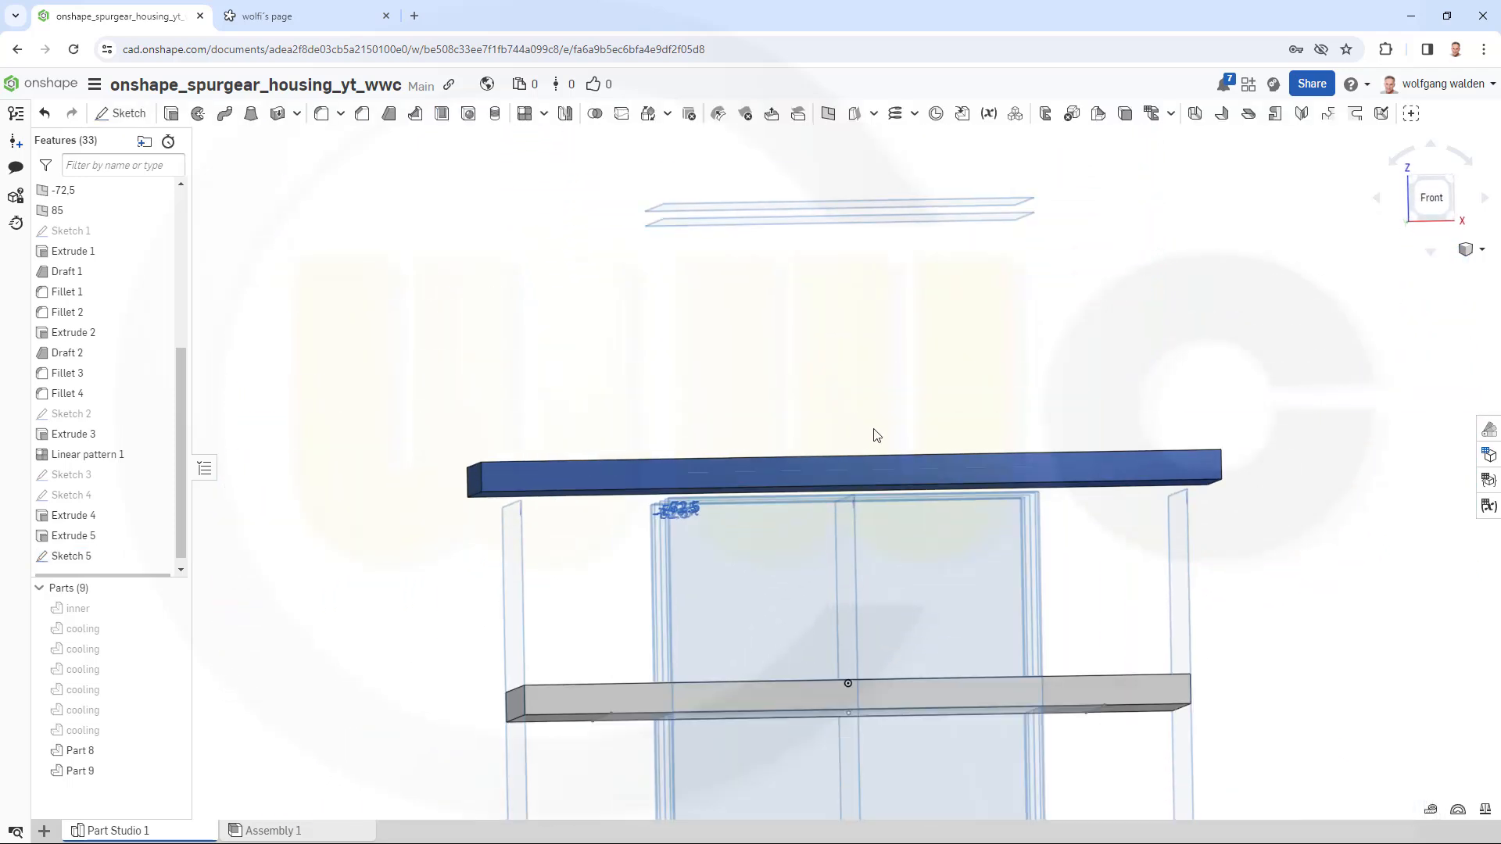
mouse_move(893, 510)
right_mouse_down()
mouse_move(910, 528)
mouse_move(912, 488)
mouse_move(907, 504)
right_mouse_up()
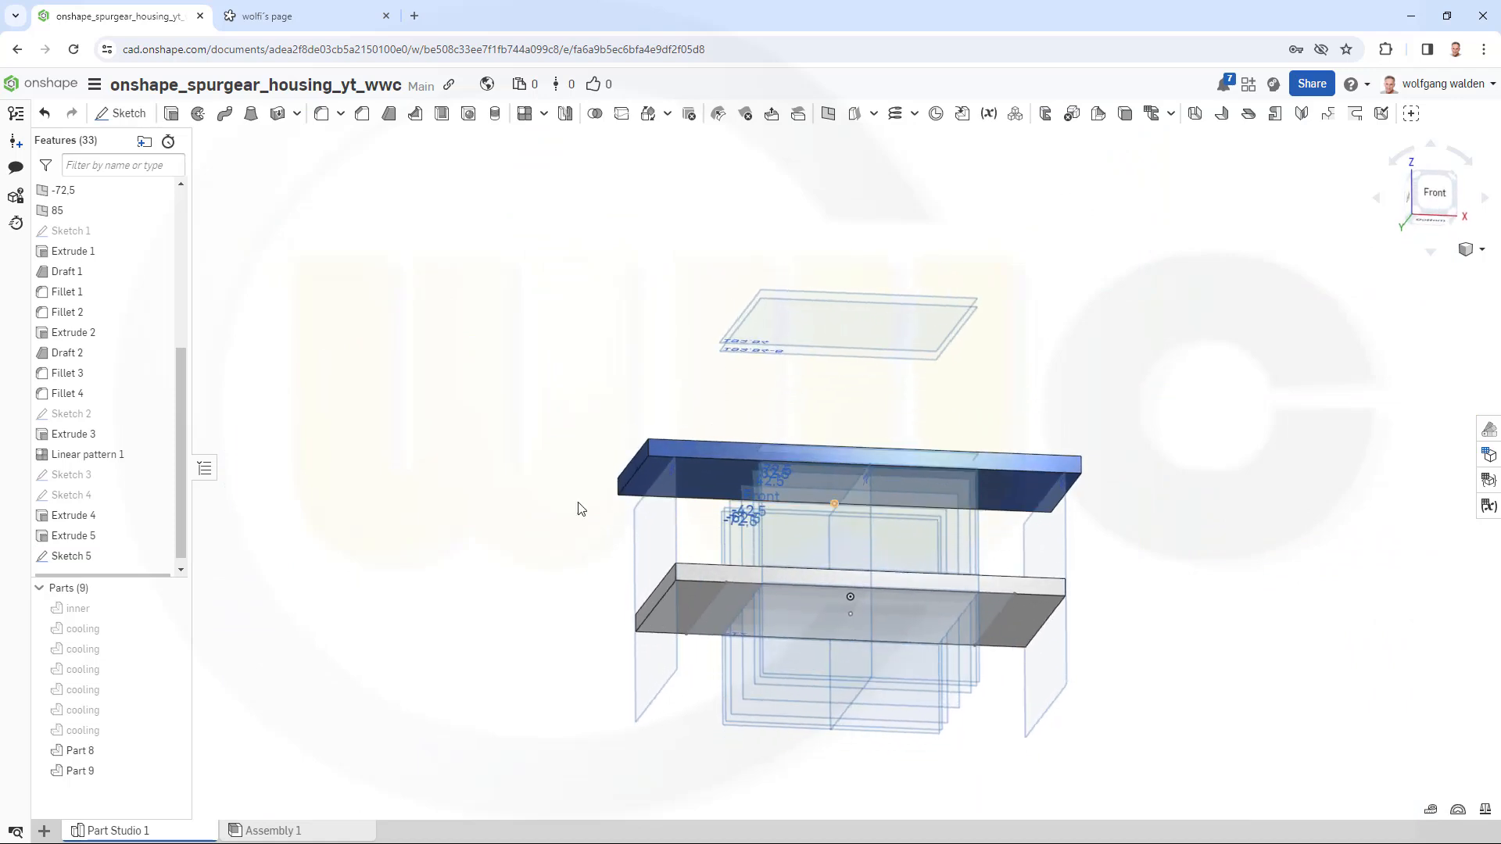
left_click(94, 556)
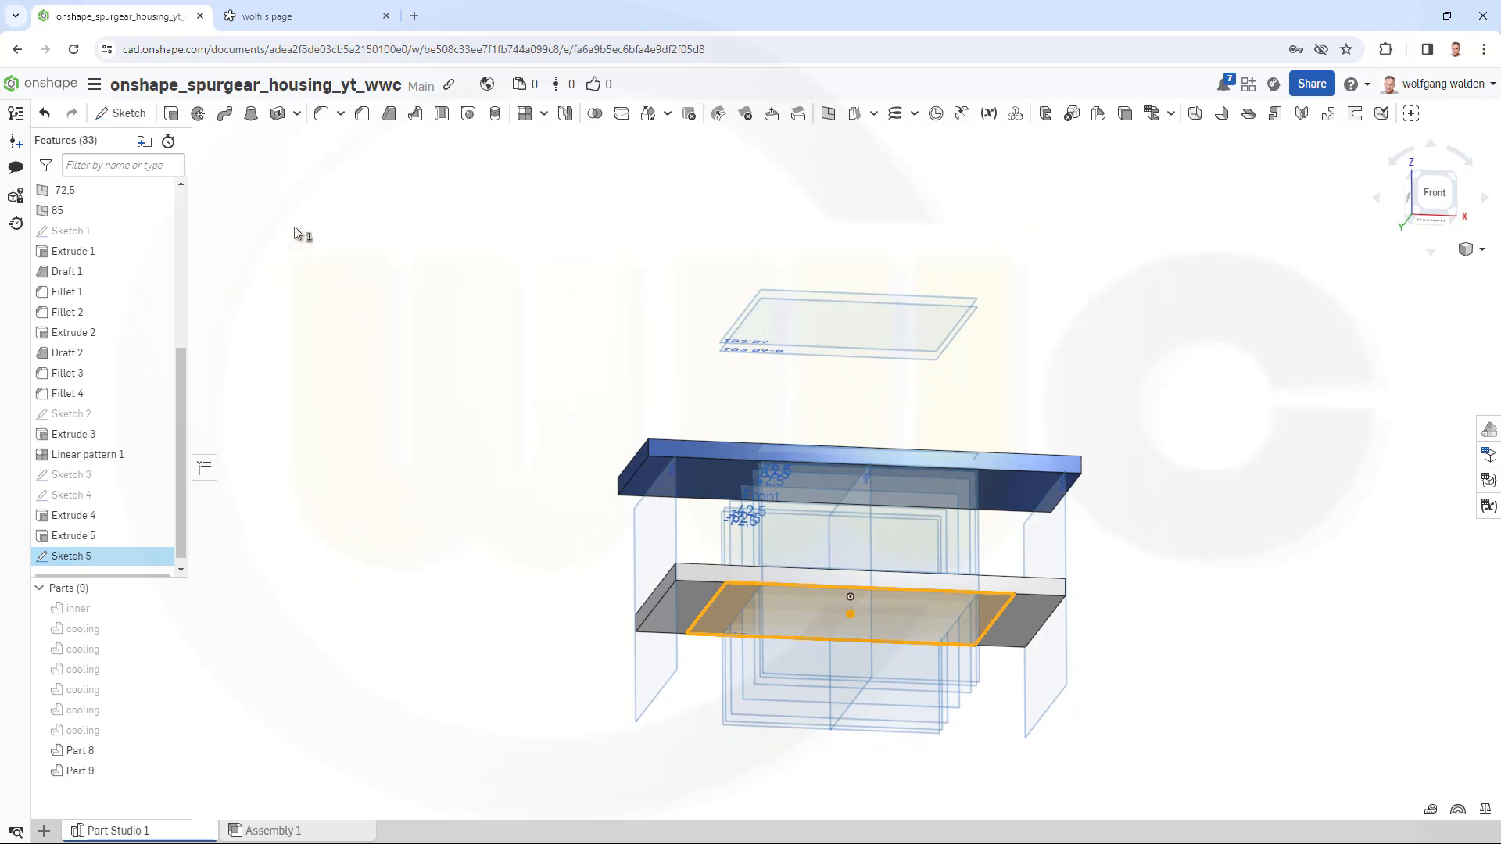
left_click(172, 114)
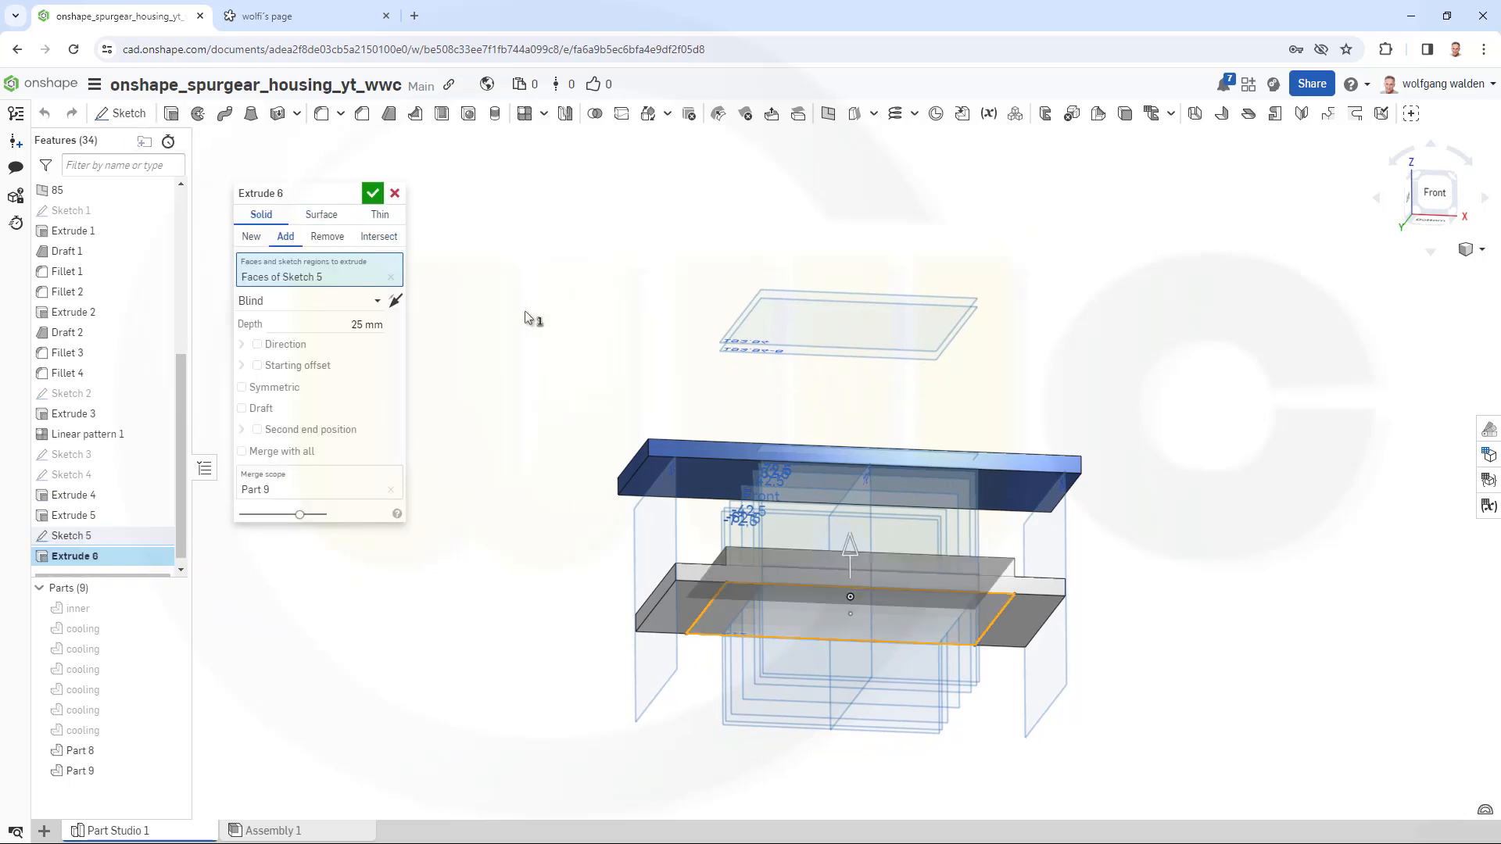
right_click_drag(545, 317, 543, 342)
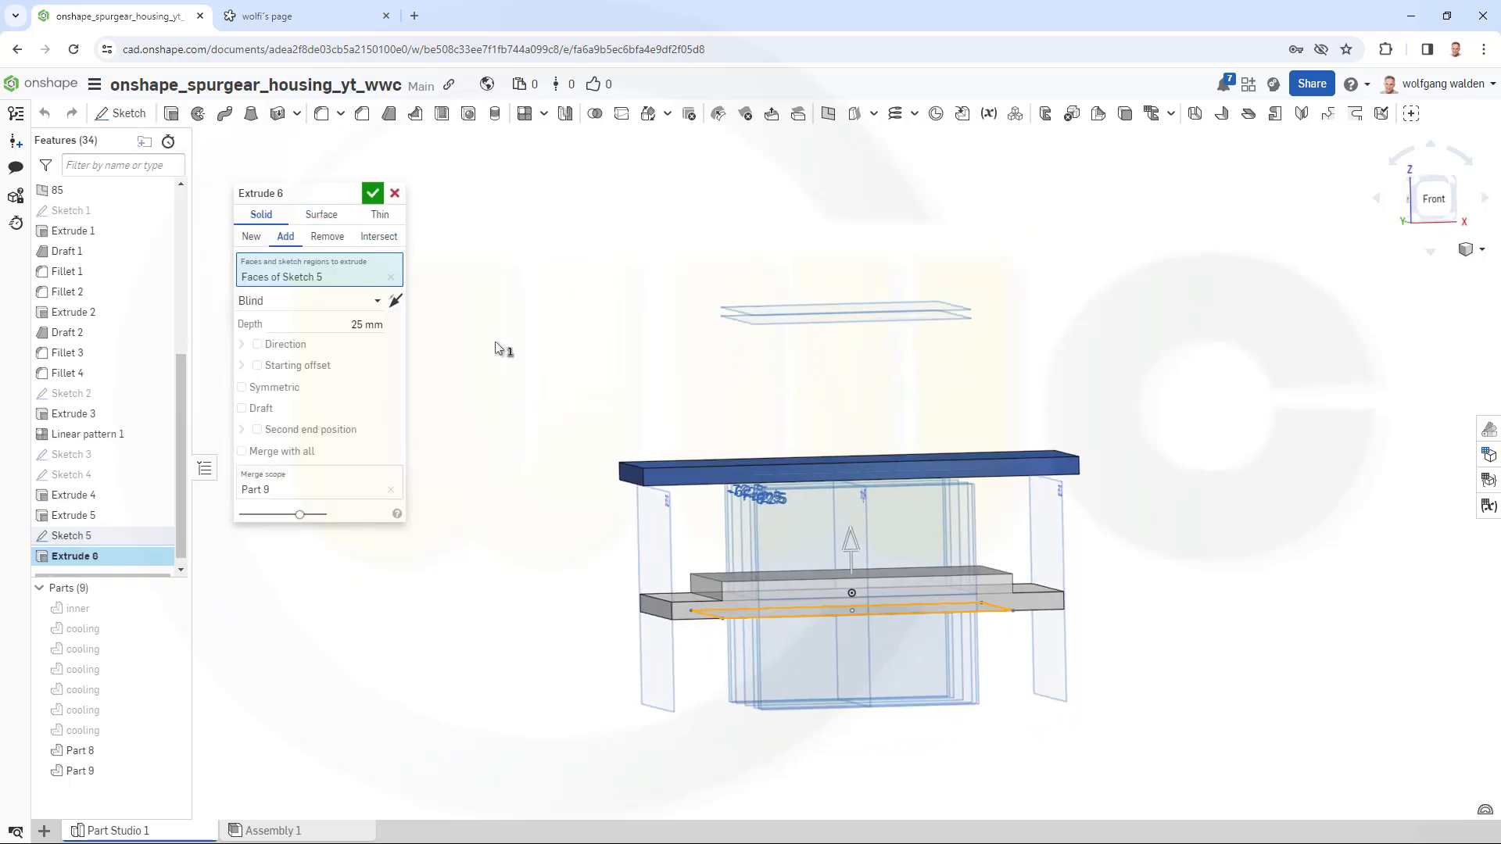
left_click_drag(337, 325, 448, 326)
type("7")
key("Tab")
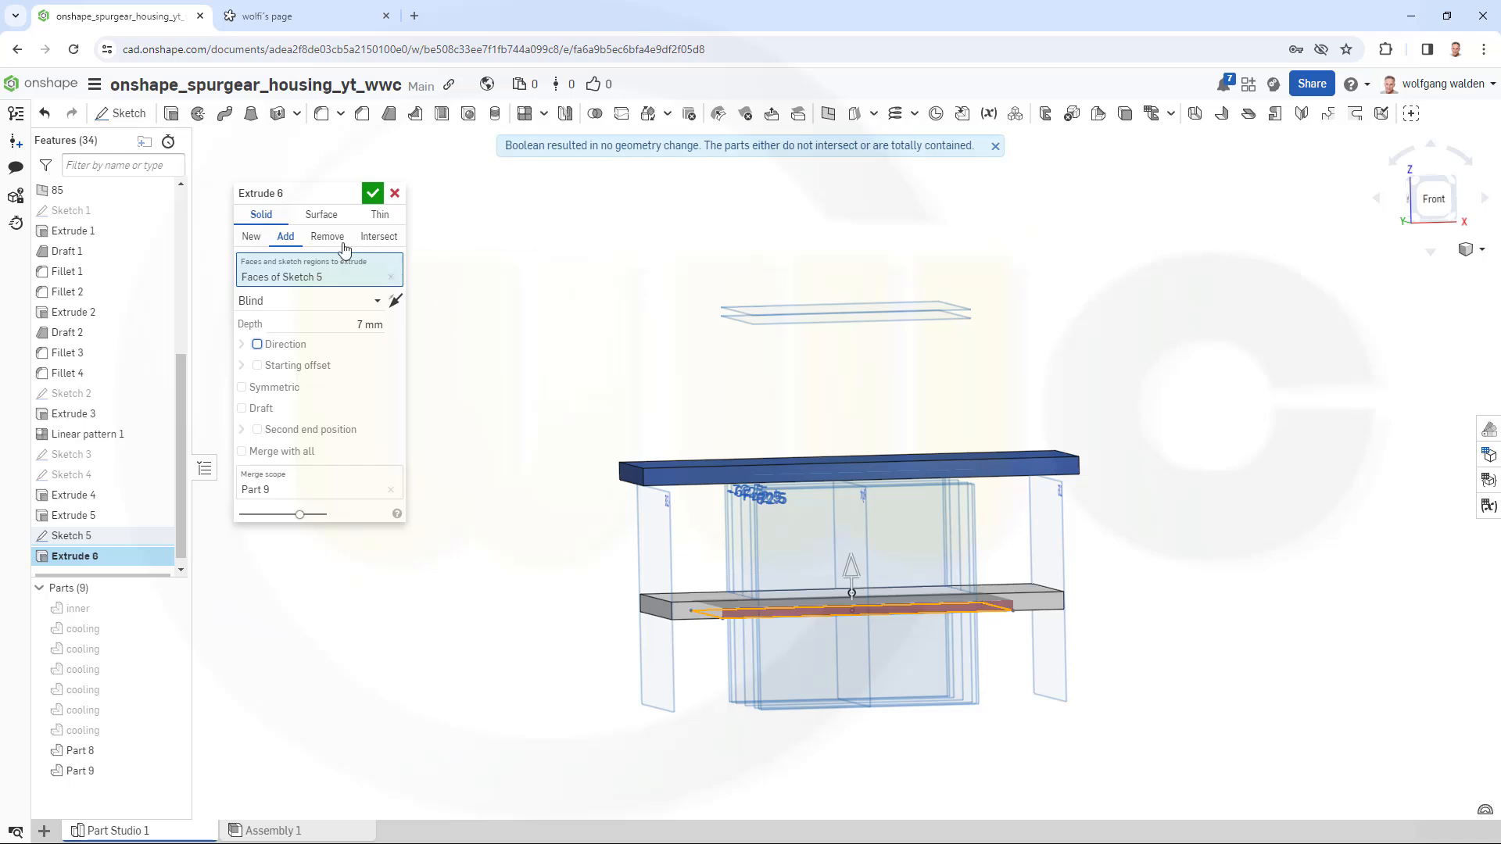
left_click(327, 236)
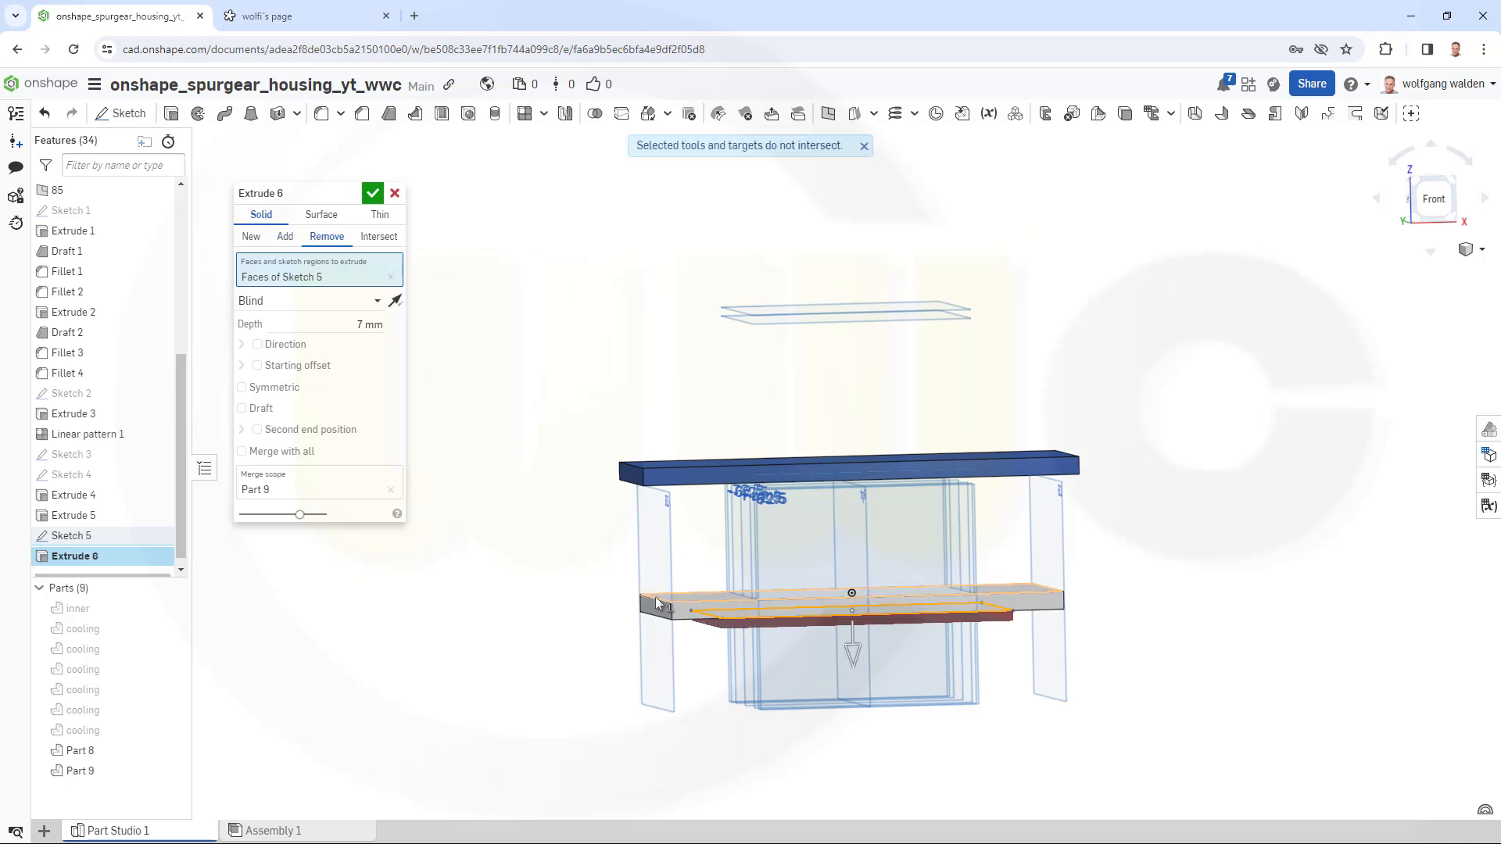
left_click(395, 302)
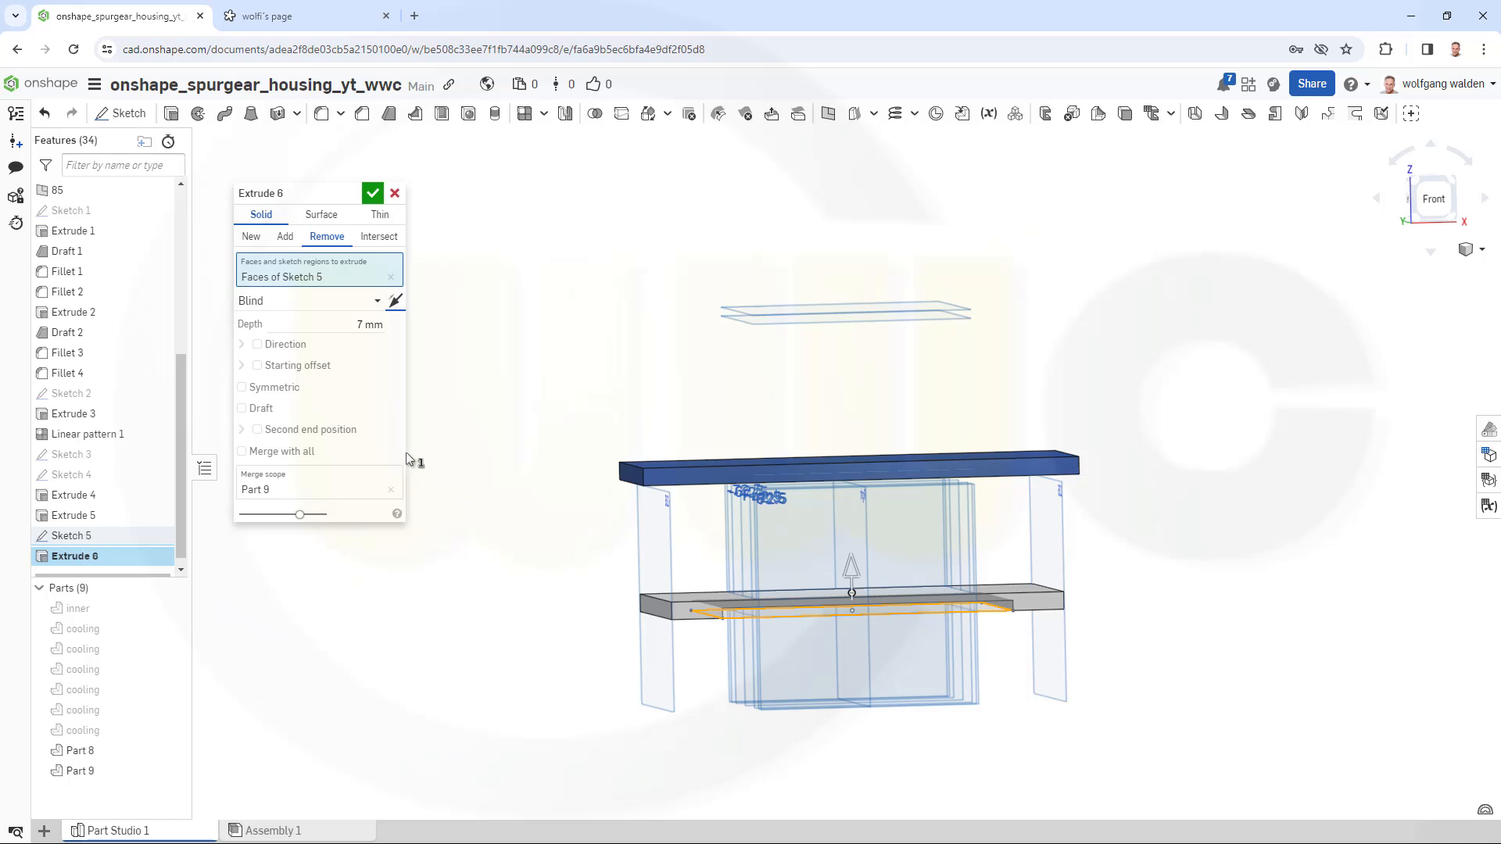
left_click(372, 193)
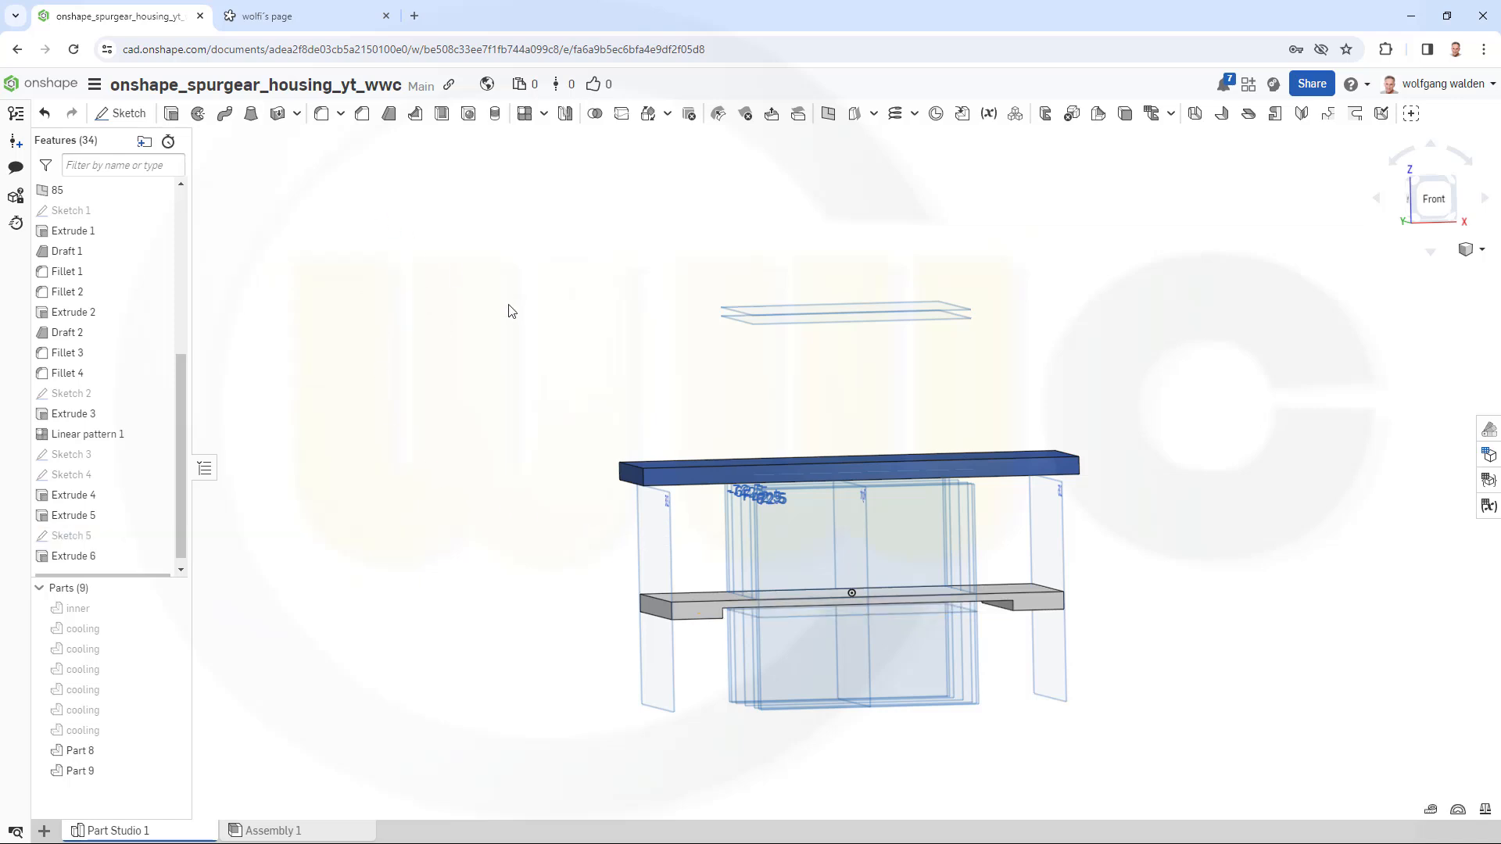
- Hide all the offset planes from 193.94-6 through 85
mouse_move(522, 357)
right_mouse_down()
mouse_move(511, 334)
mouse_move(505, 352)
right_mouse_up()
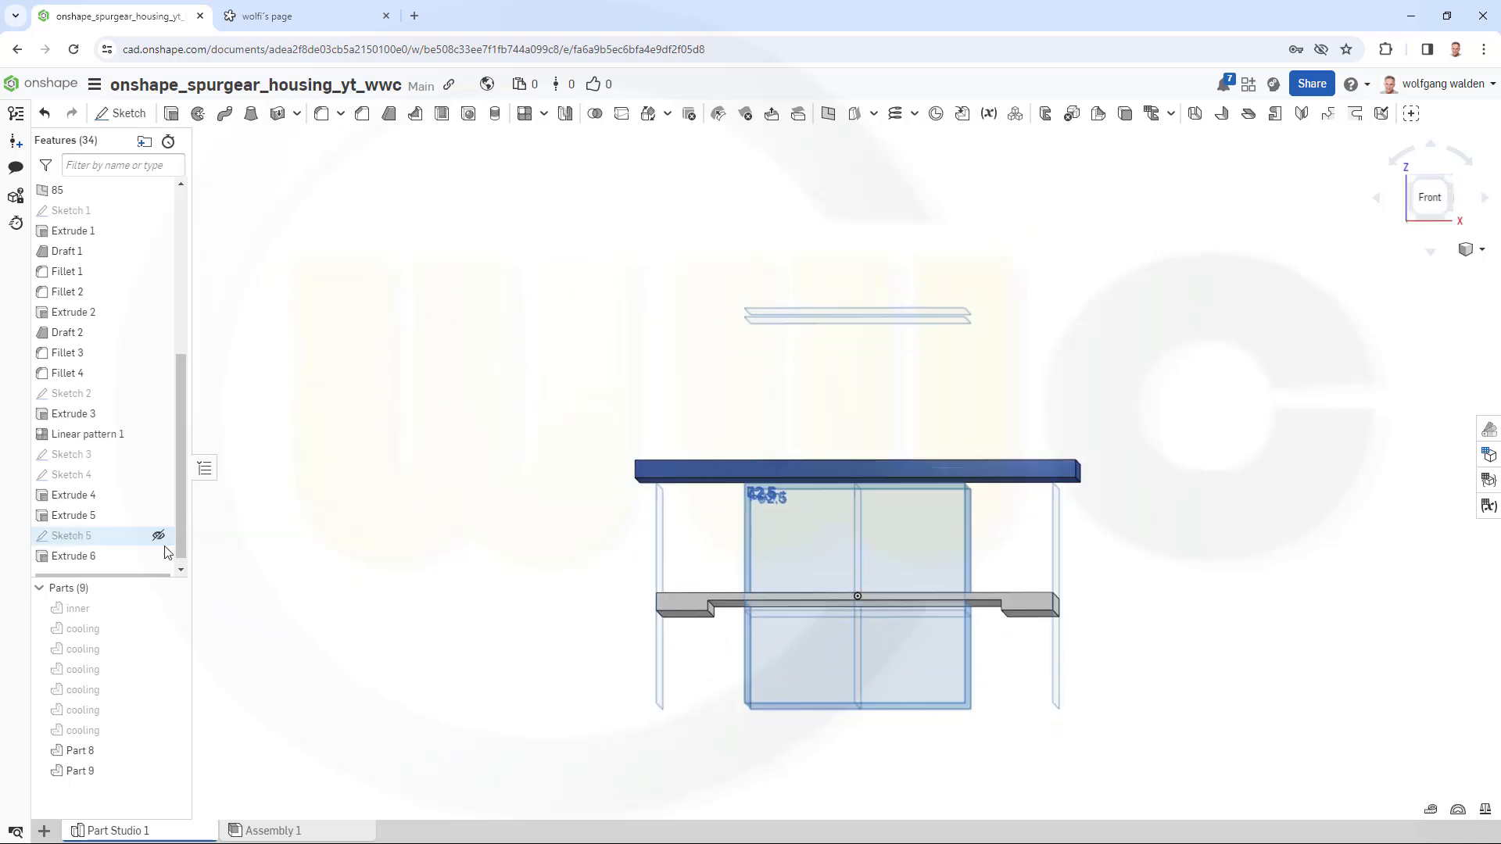
scroll(124, 327, "up", 3)
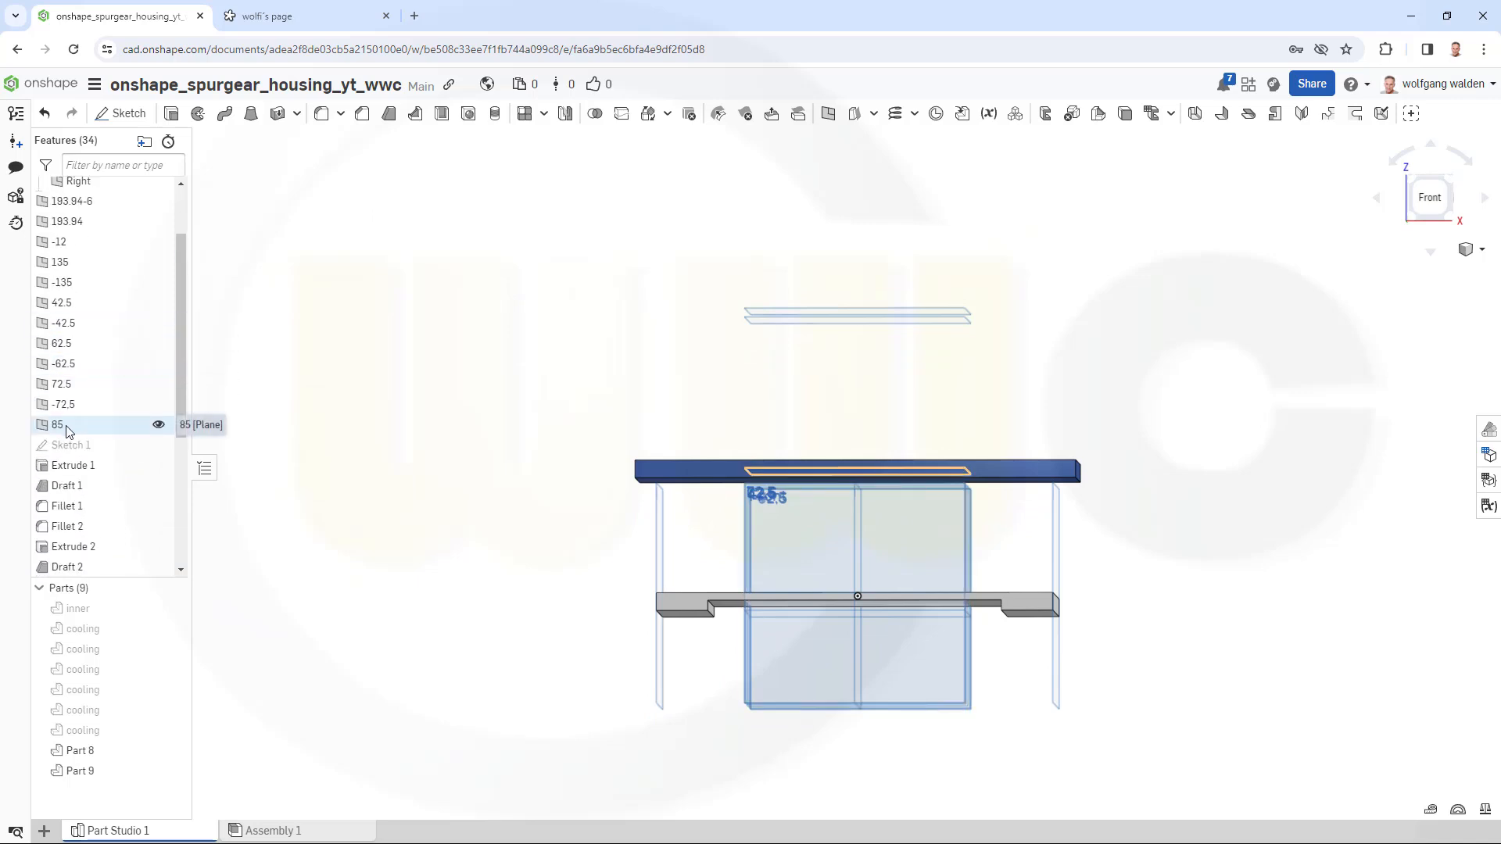
left_click(67, 430)
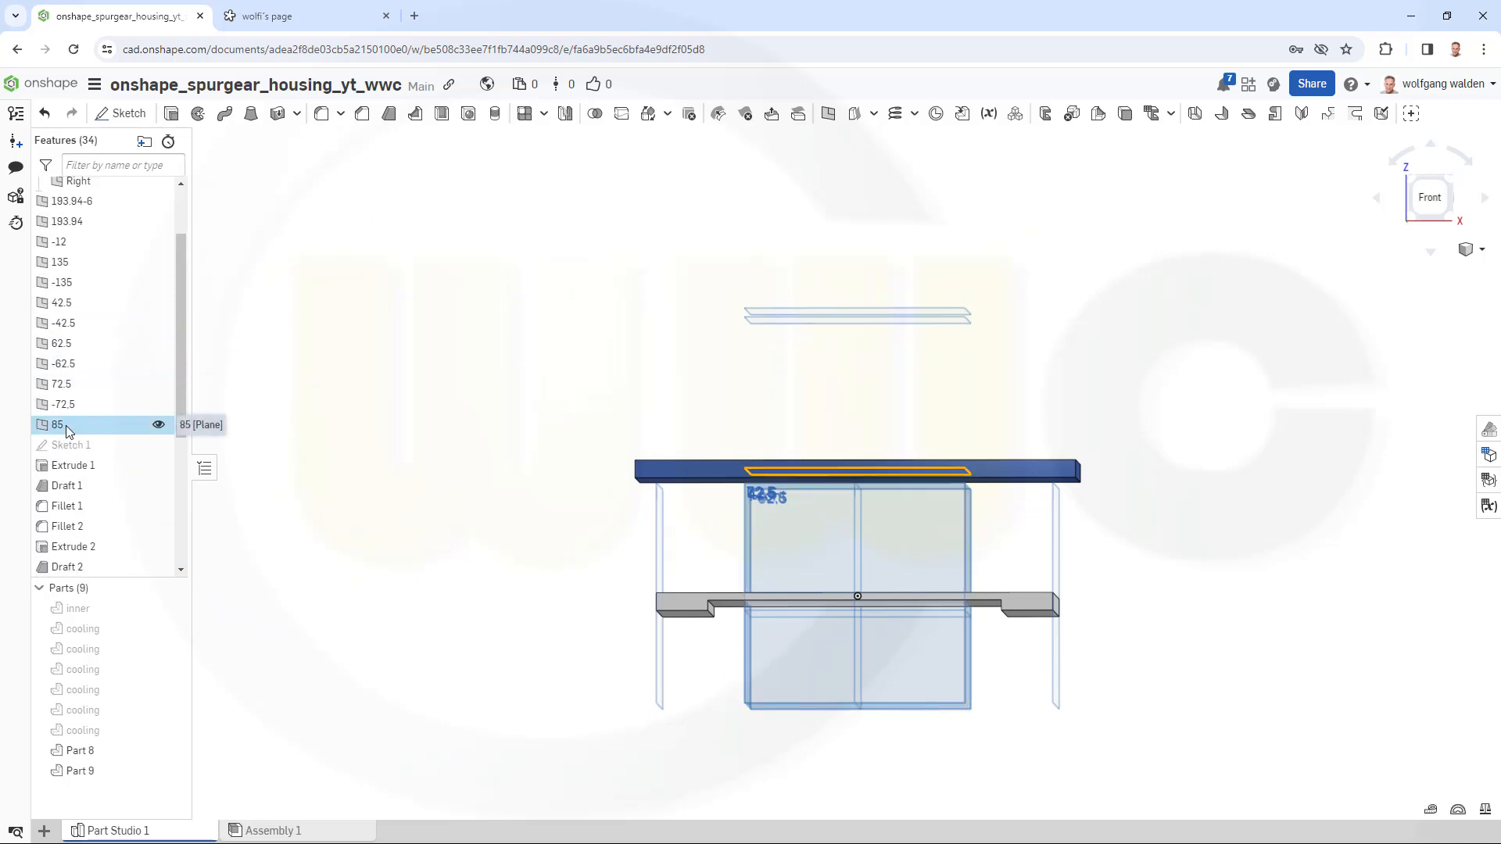
left_click(60, 202, "shift")
right_click(60, 203)
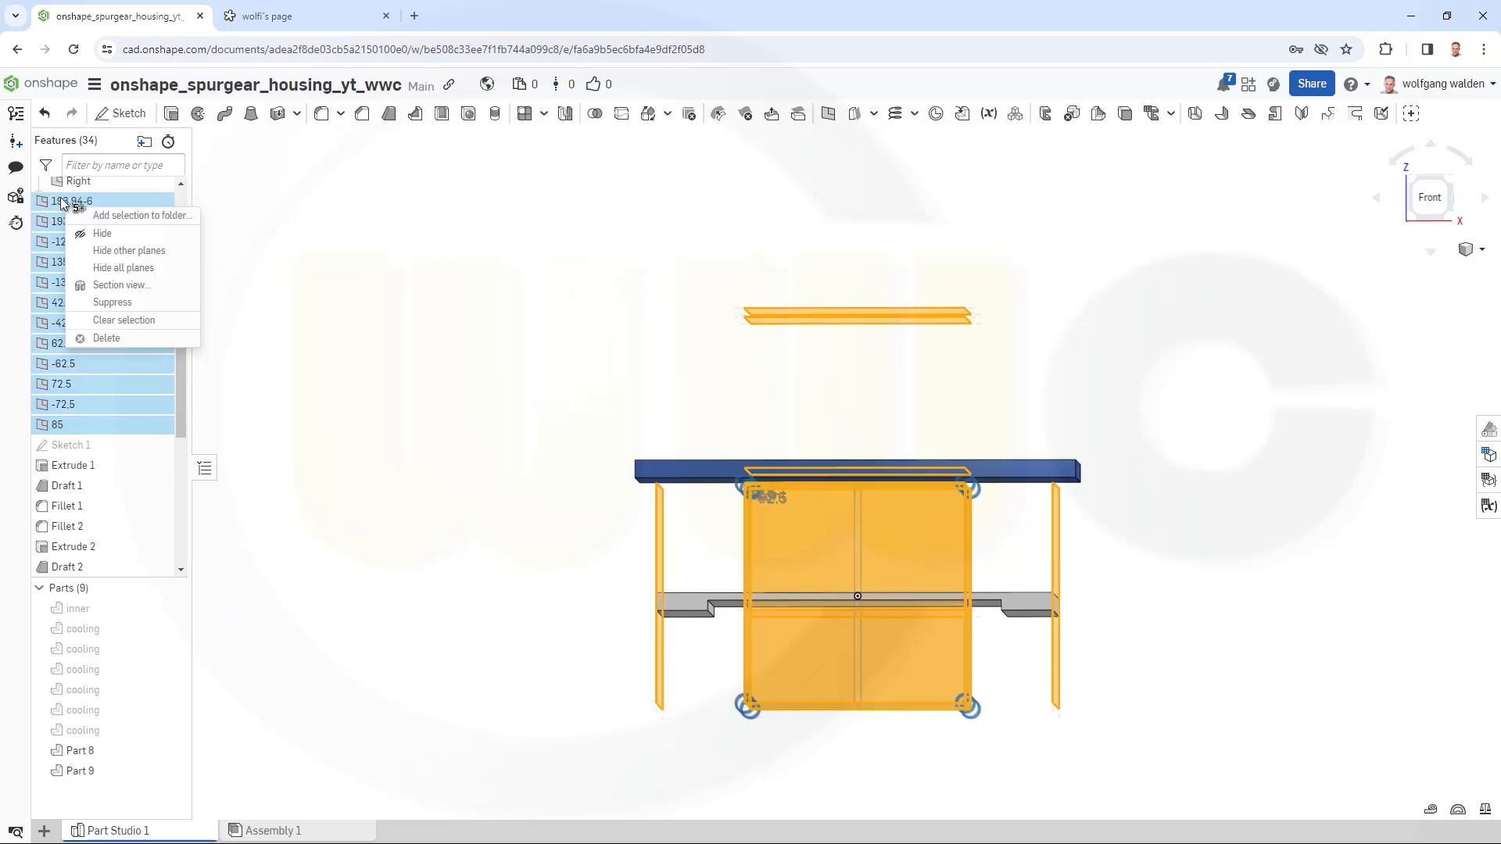
left_click(98, 240)
- Draft both side walls of the base plate's recess by 45 degrees, using the recess floor as the neutral plane
right_click_drag(449, 381, 446, 194)
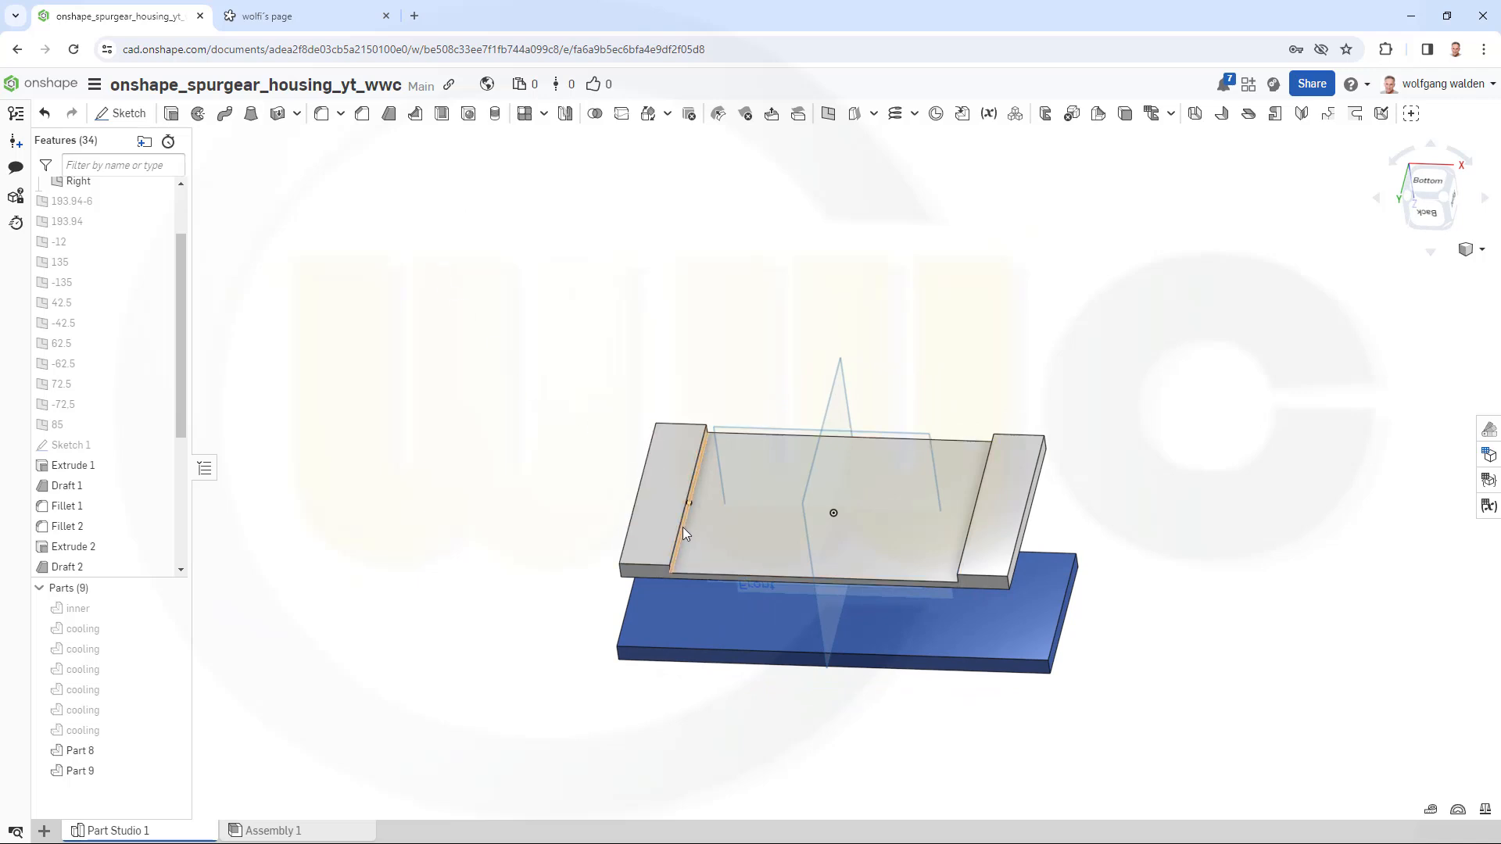
scroll(683, 525, "up", 3)
scroll(684, 525, "up", 2)
right_click_drag(1135, 566, 1330, 590)
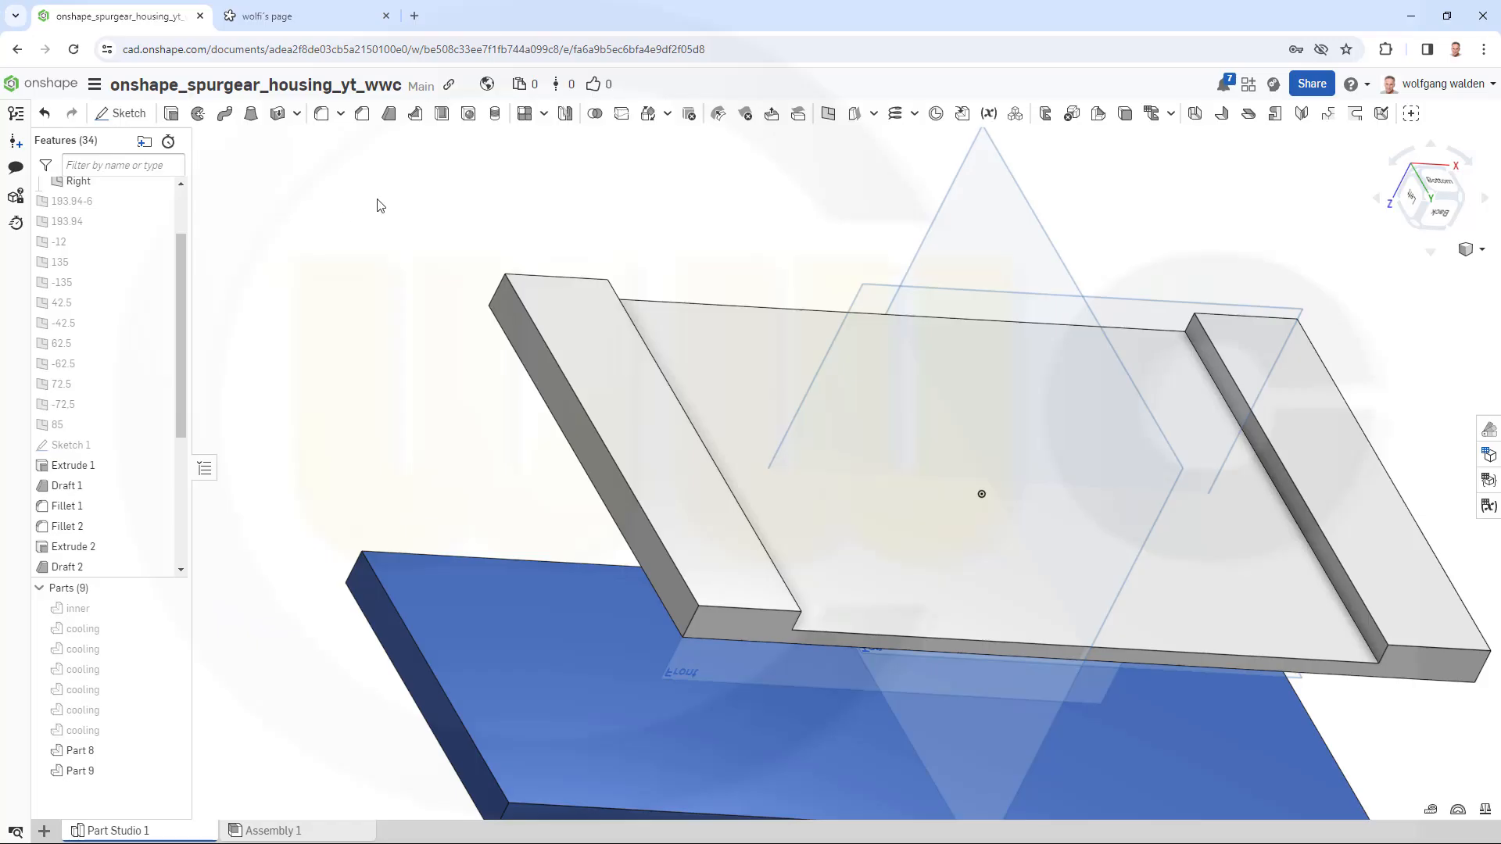
left_click(388, 113)
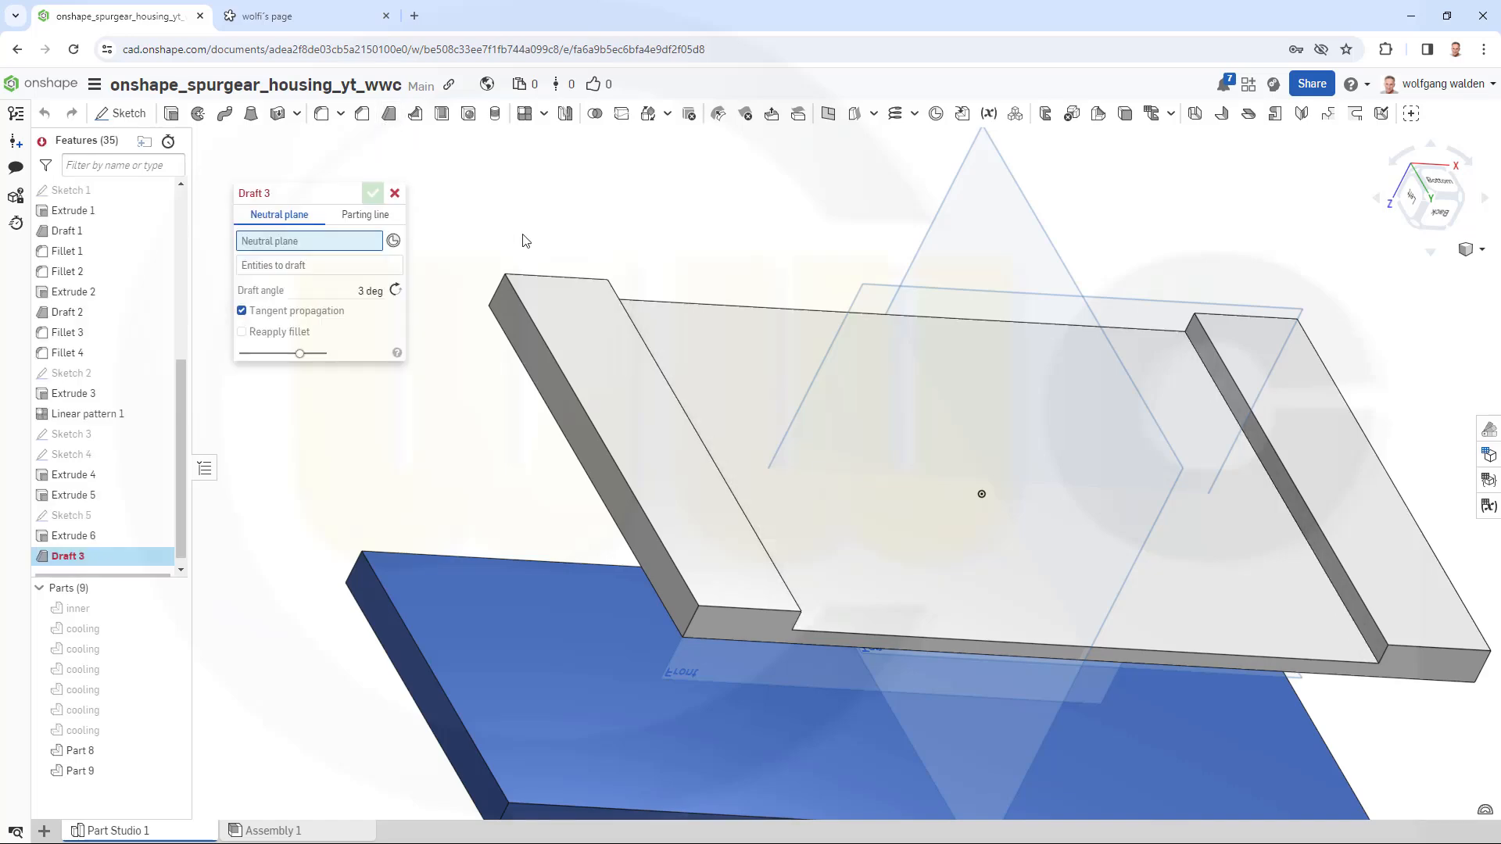
right_click_drag(609, 244, 585, 402)
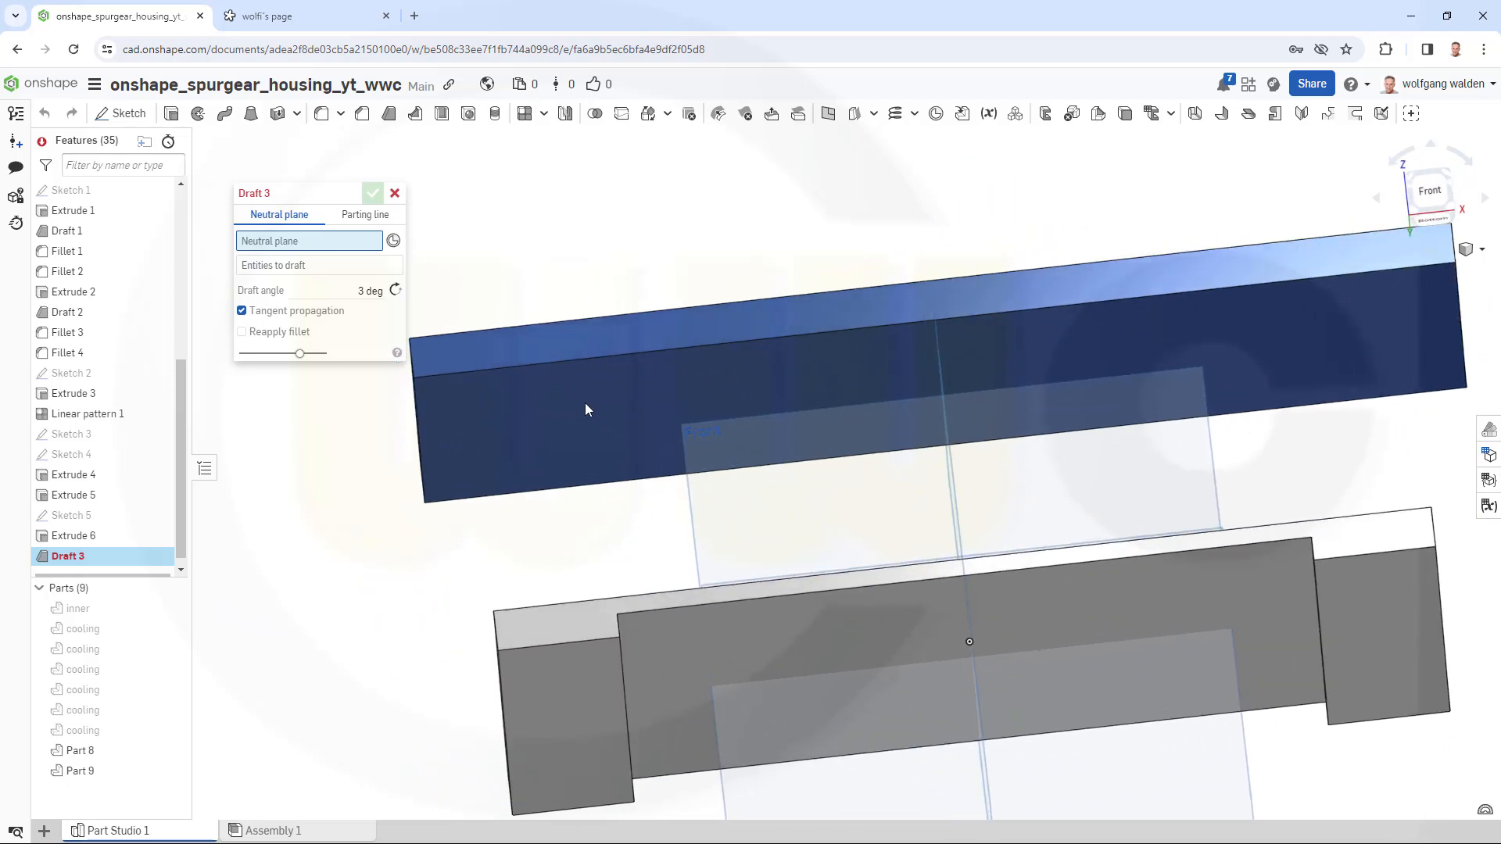
left_click(699, 645)
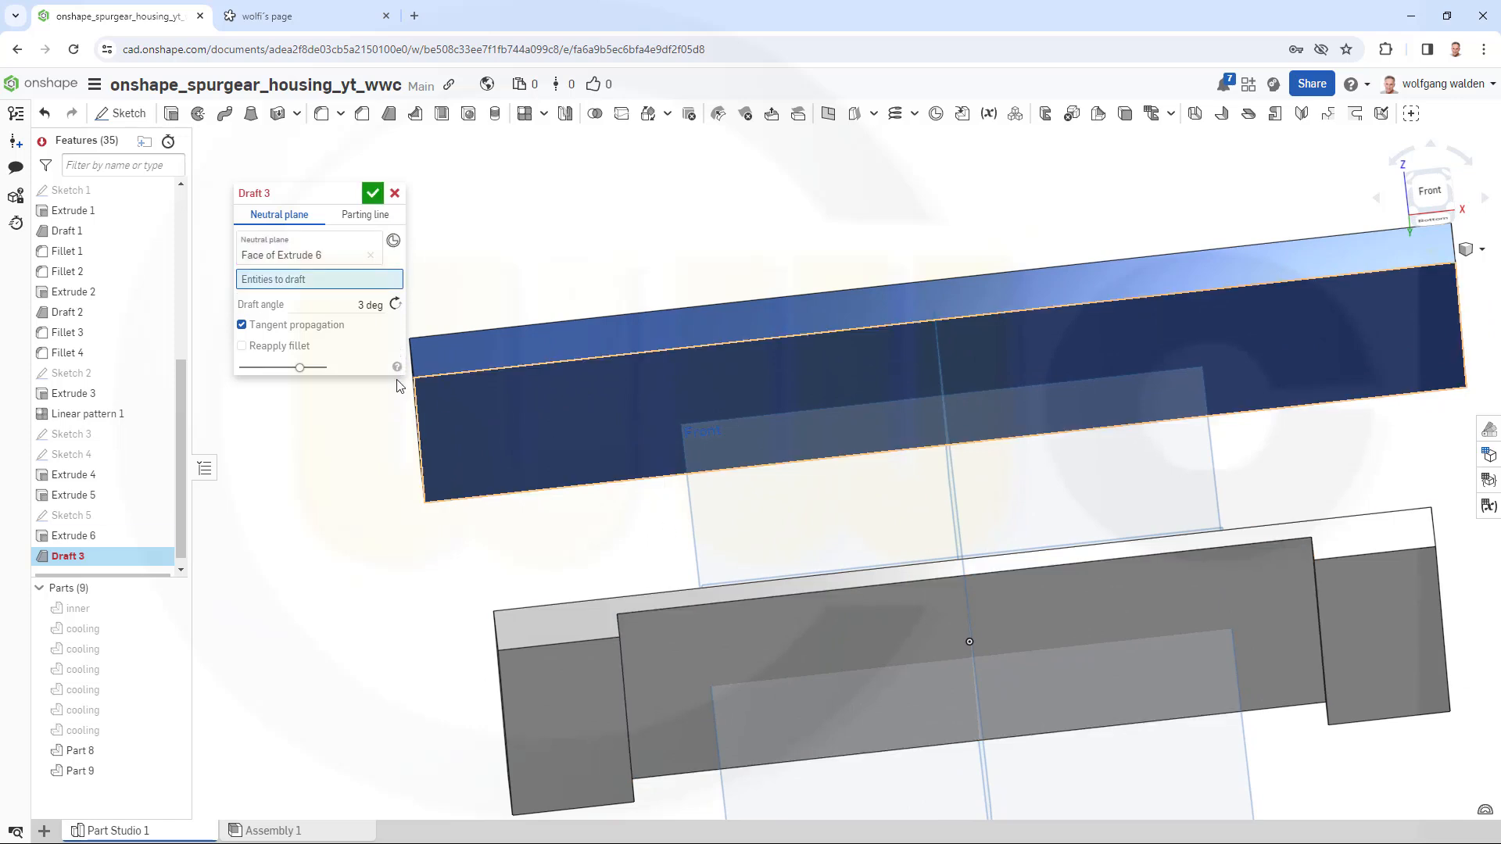
right_click_drag(369, 444, 348, 443)
left_click(375, 304)
type("1")
key("Return")
left_click(611, 686)
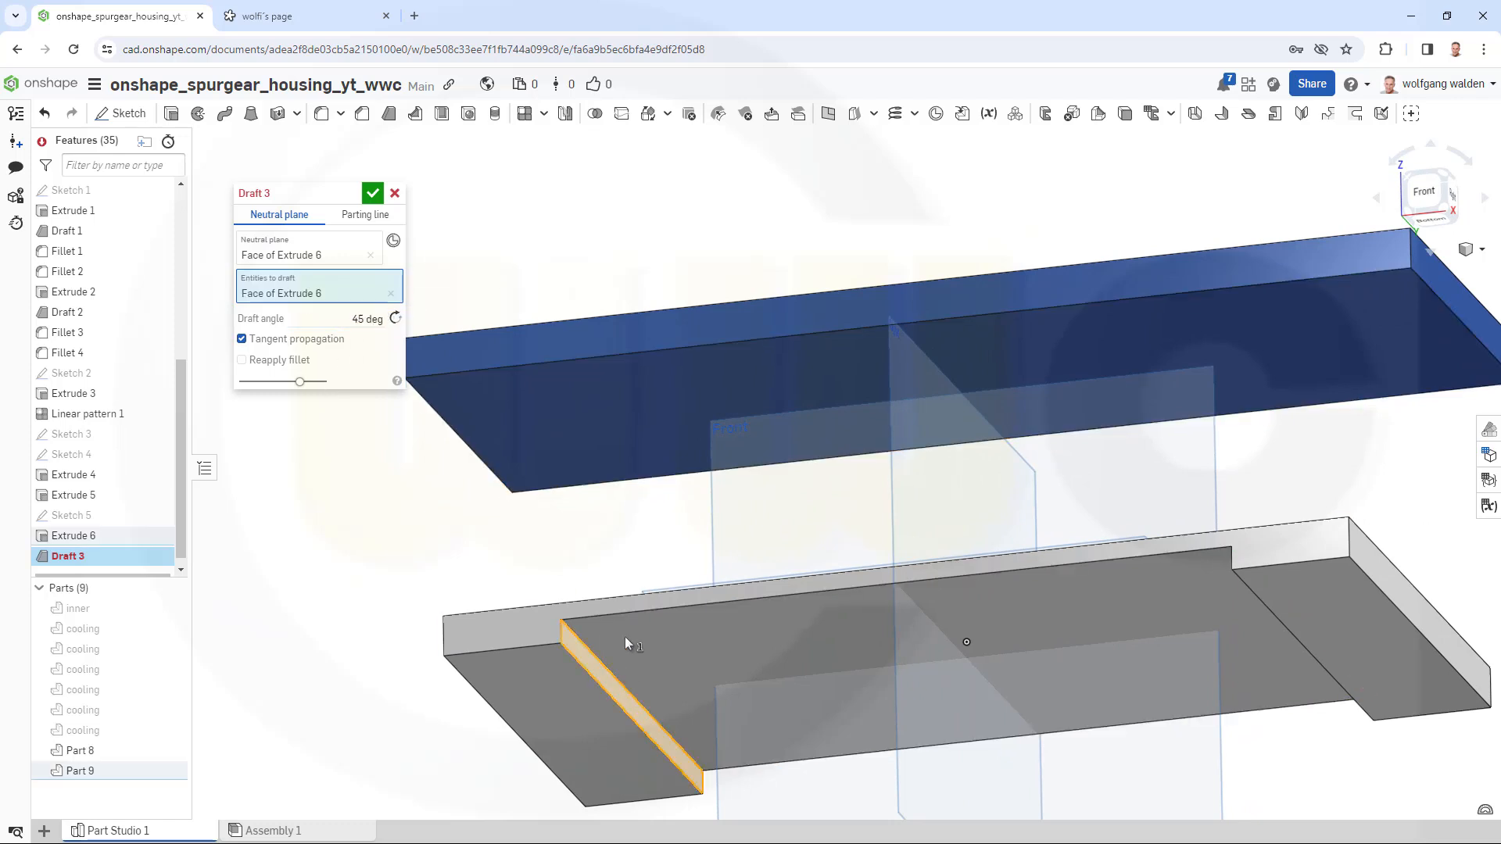
right_click_drag(687, 547, 781, 555)
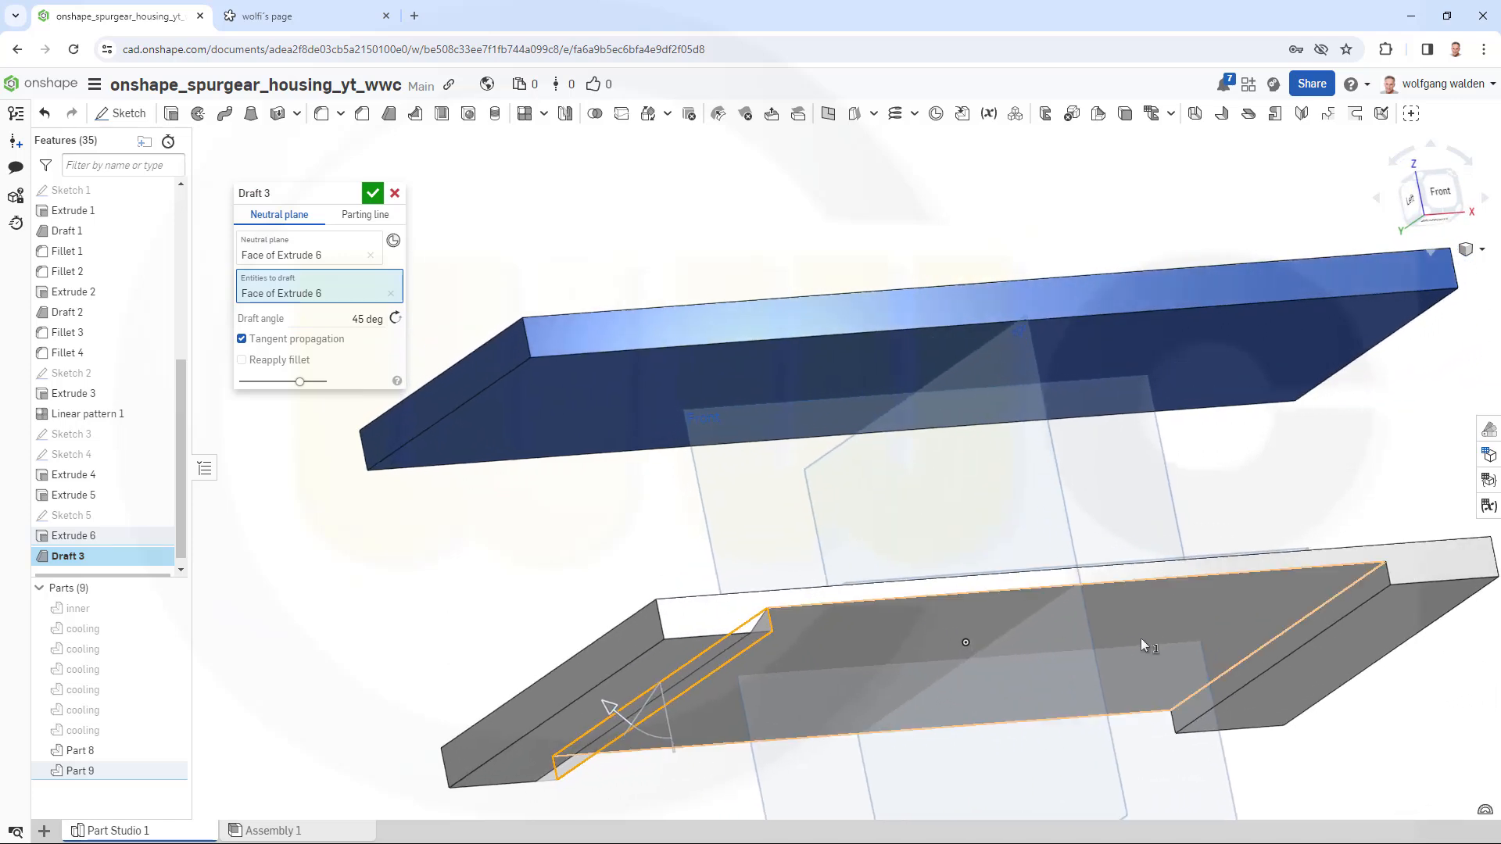
left_click(1293, 635)
right_click_drag(603, 508, 577, 519)
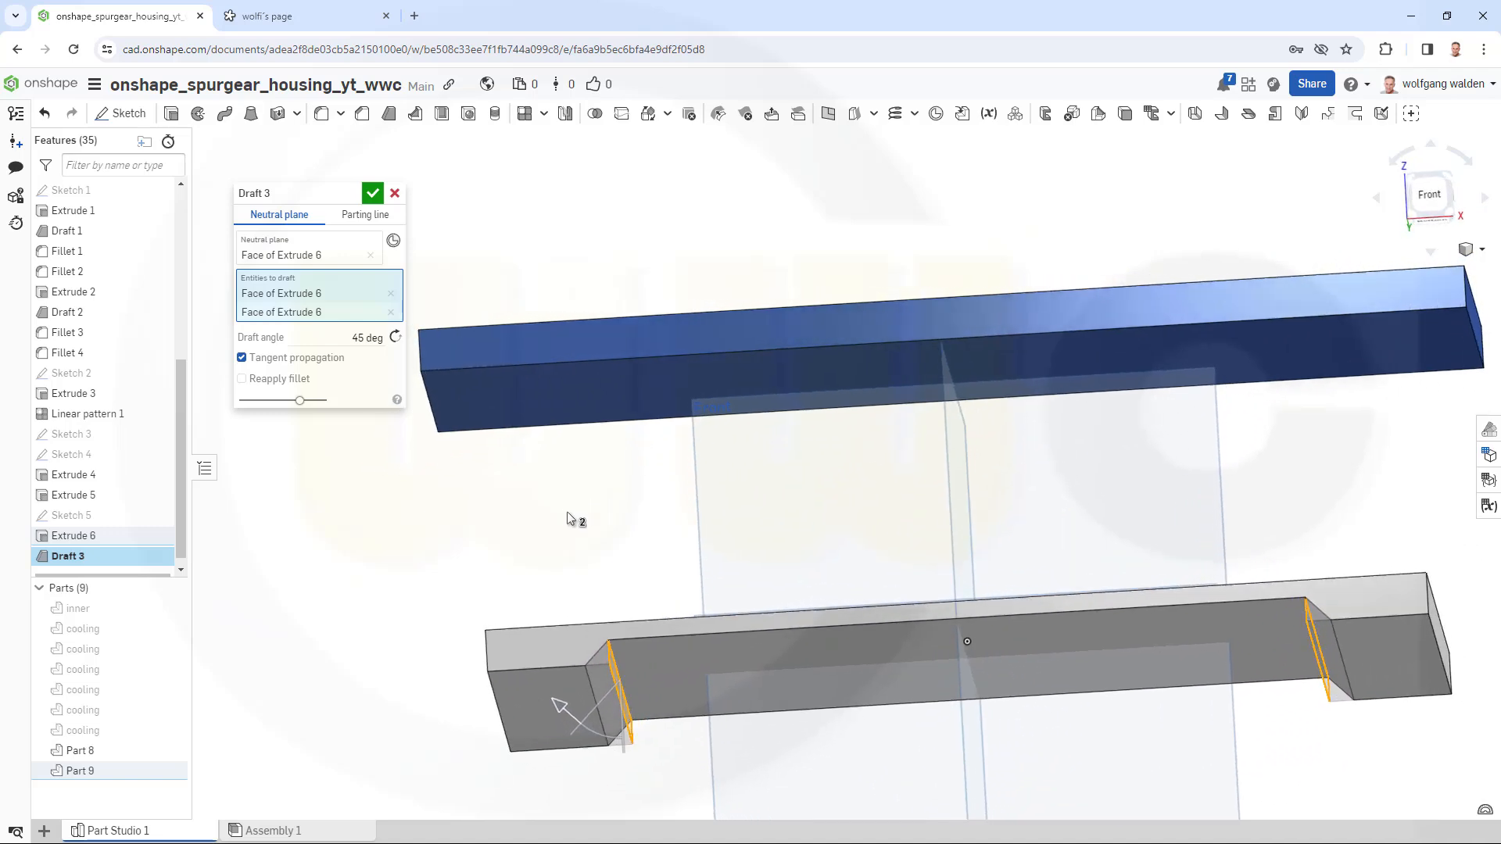
left_click(373, 194)
- Fillet the four long edges of the recess's sloped side walls with a 5 mm radius
right_click_drag(797, 549, 725, 387)
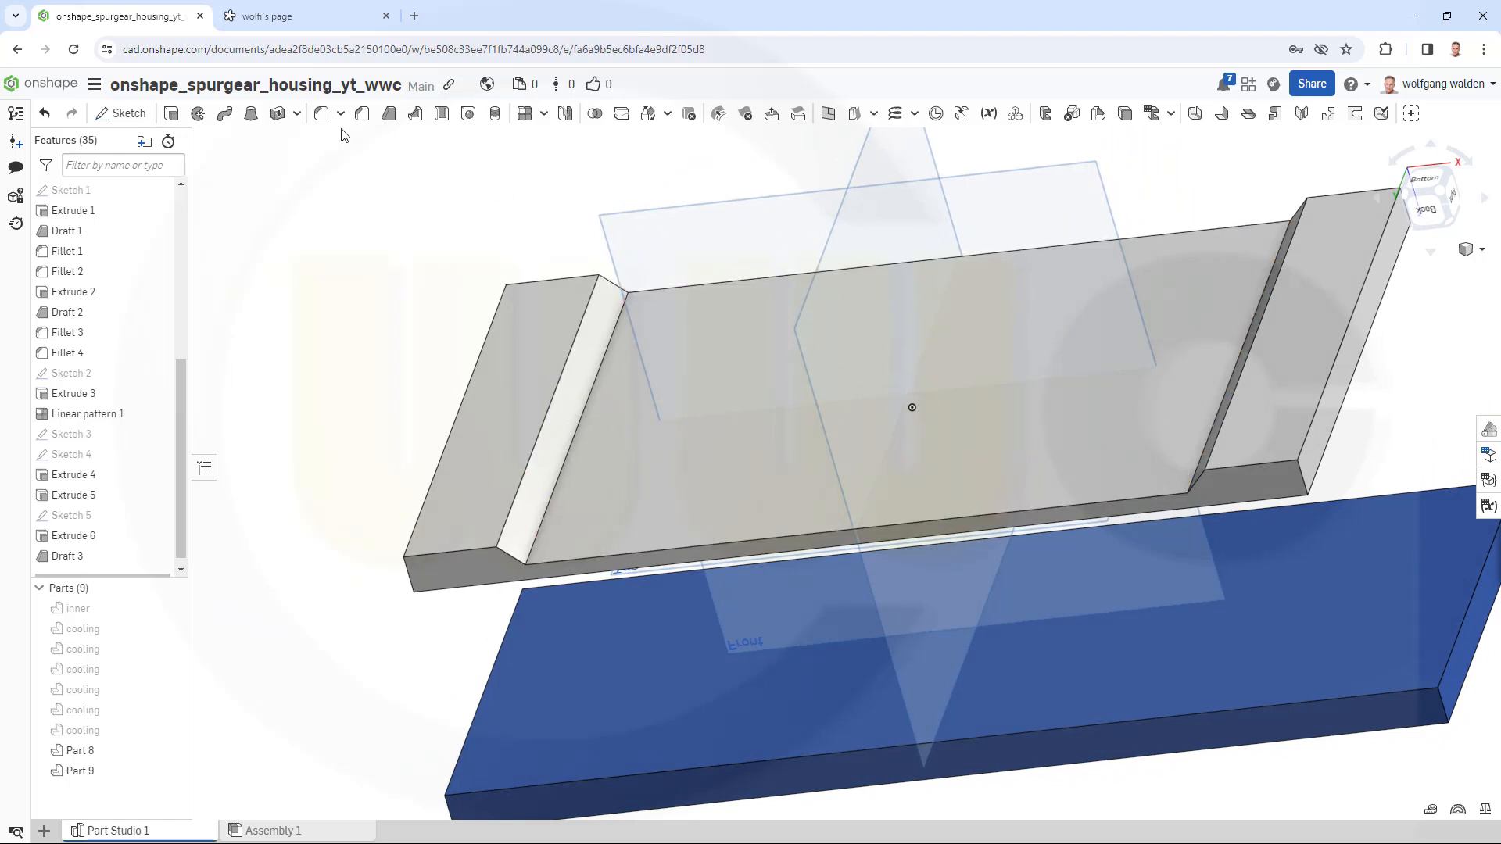
left_click(321, 115)
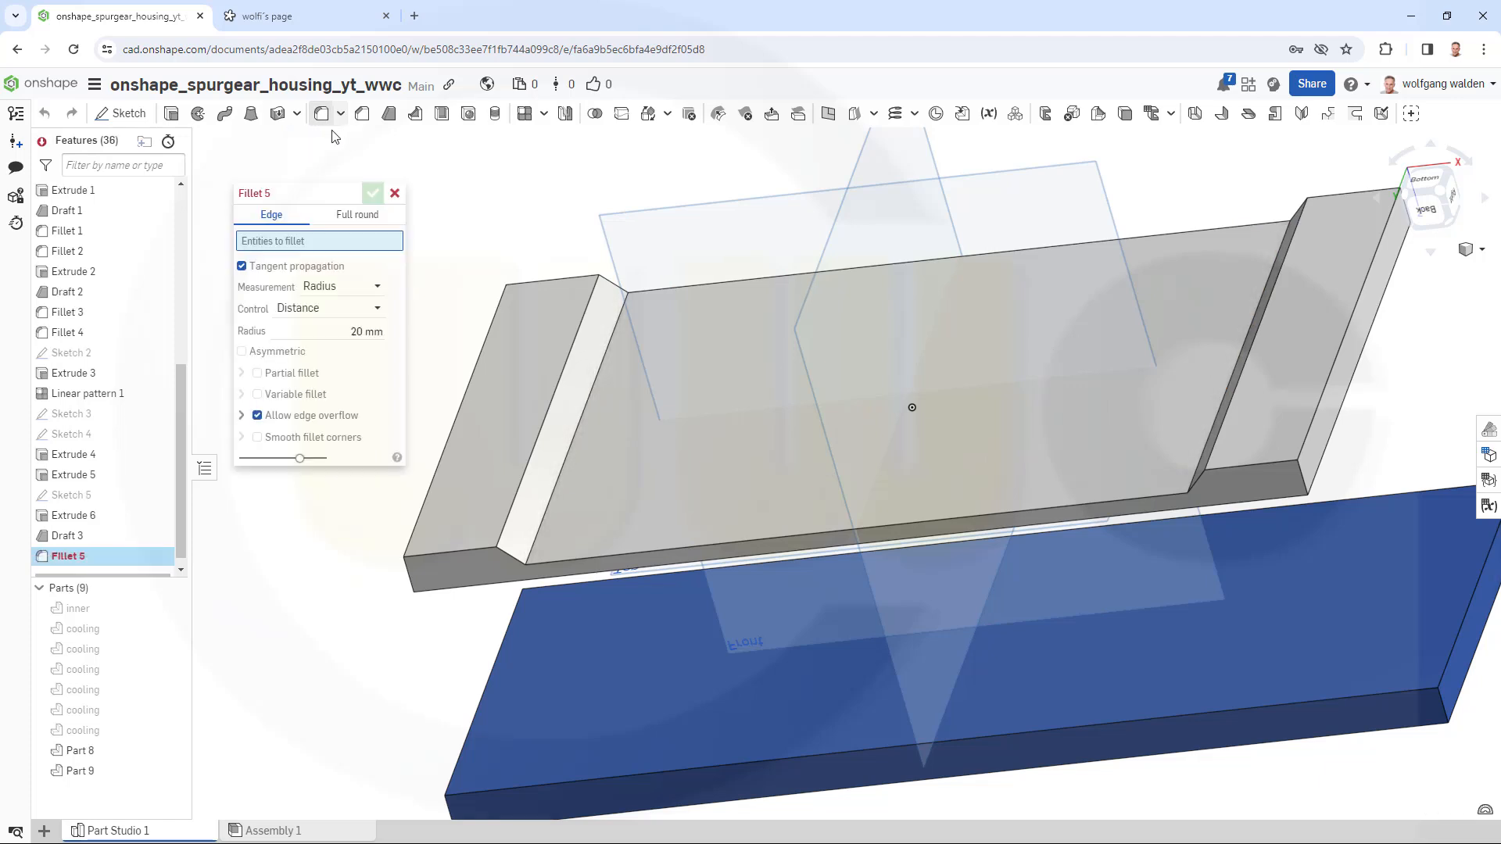
left_click(351, 329)
type("5")
key("Return")
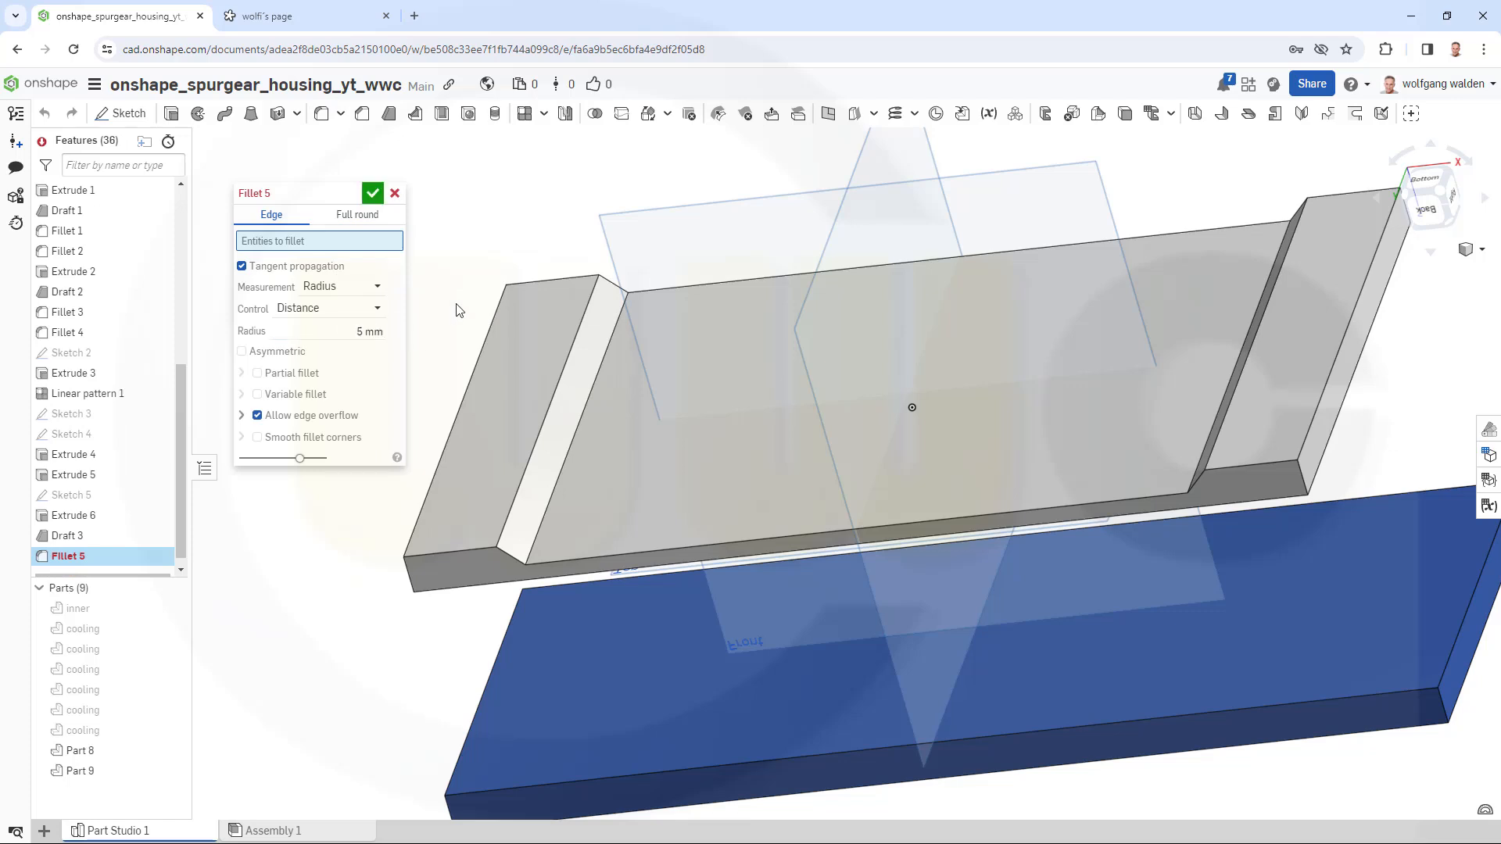
left_click(545, 426)
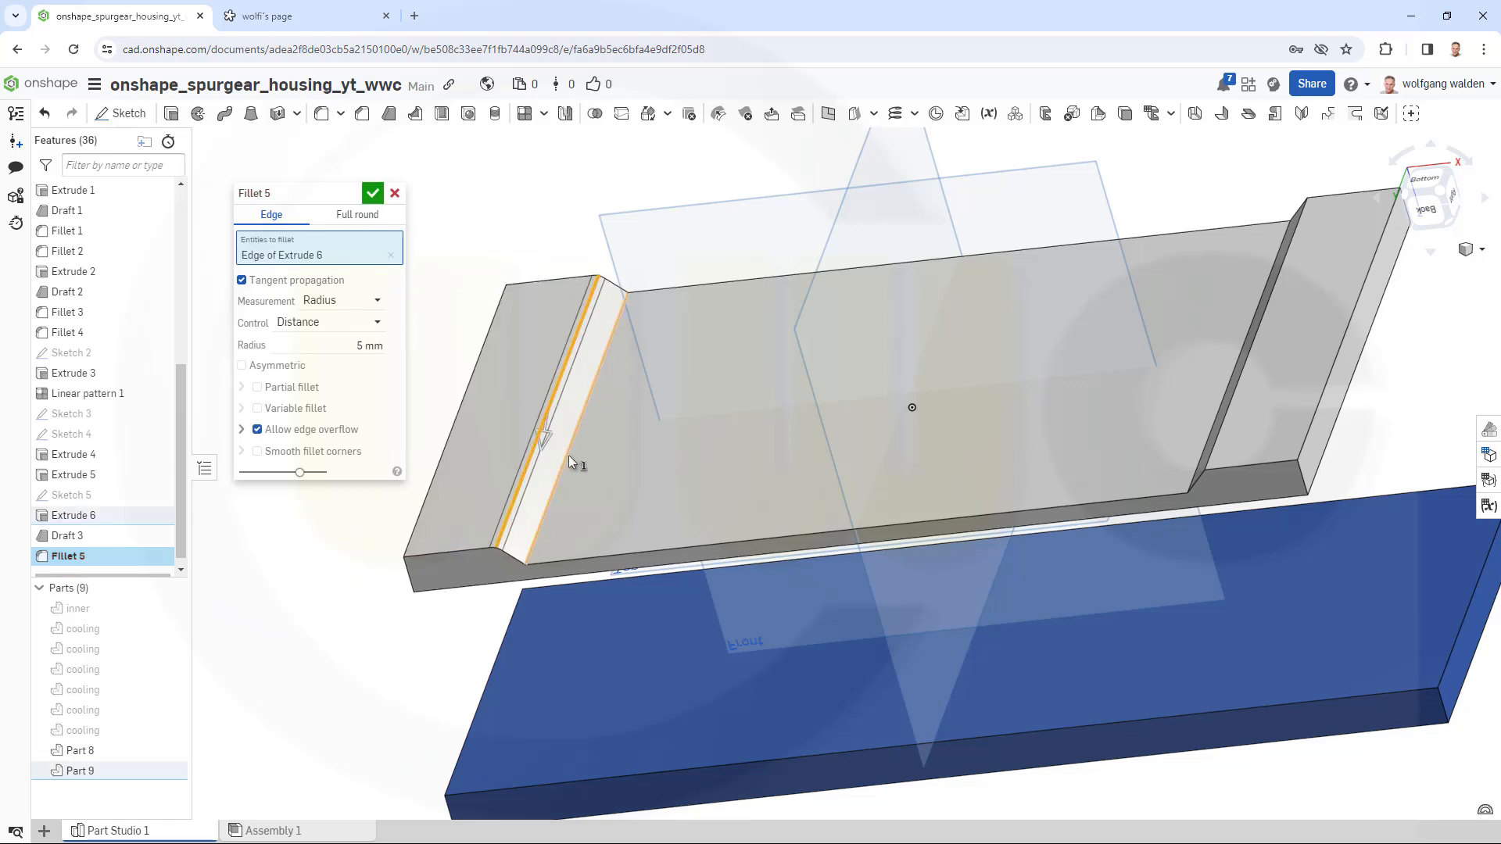
left_click(570, 455)
right_click_drag(627, 412, 770, 425)
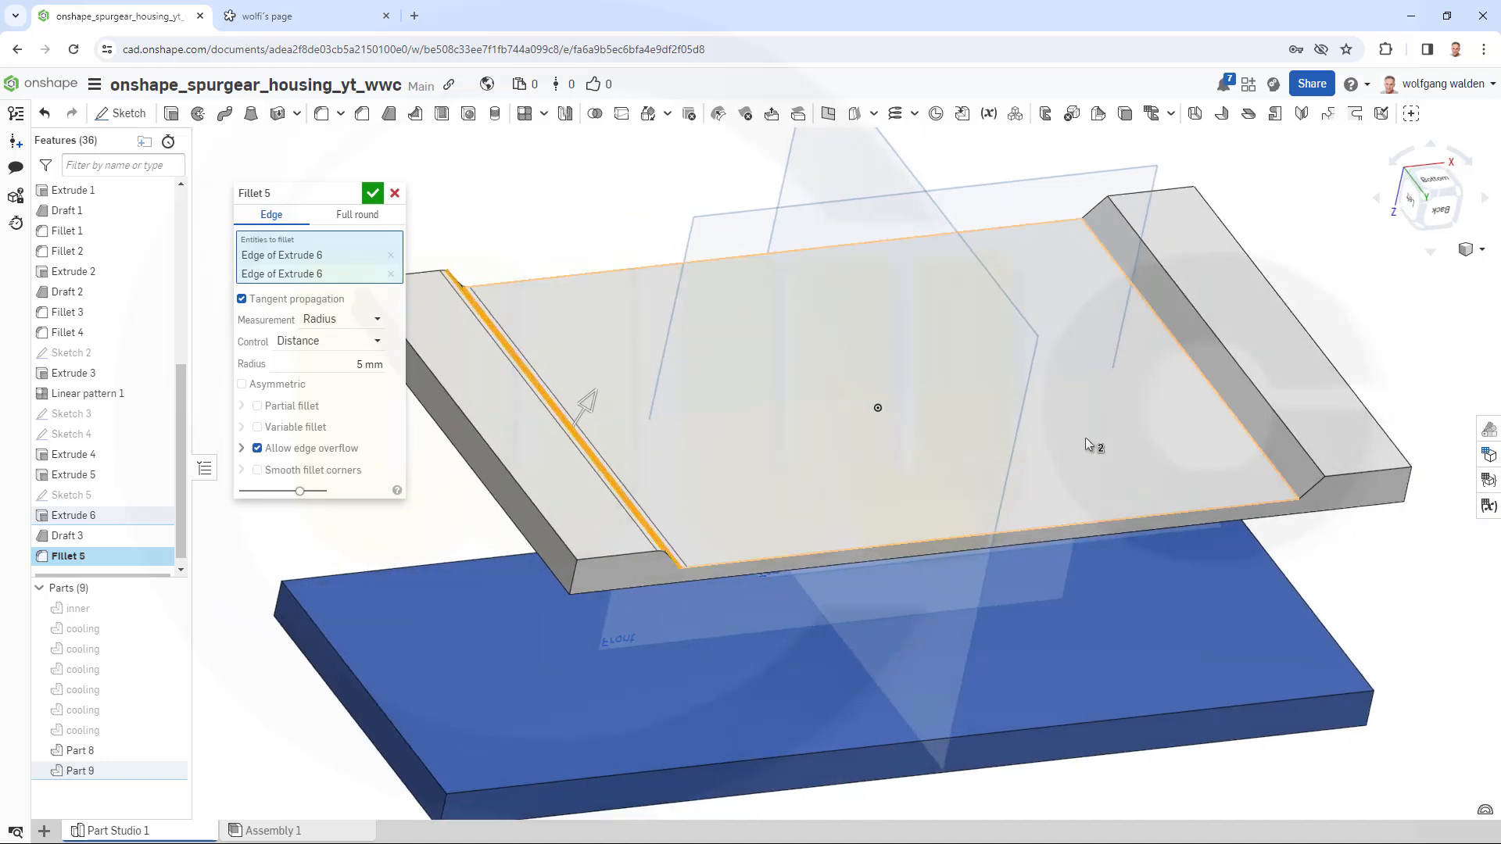
left_click(1246, 429)
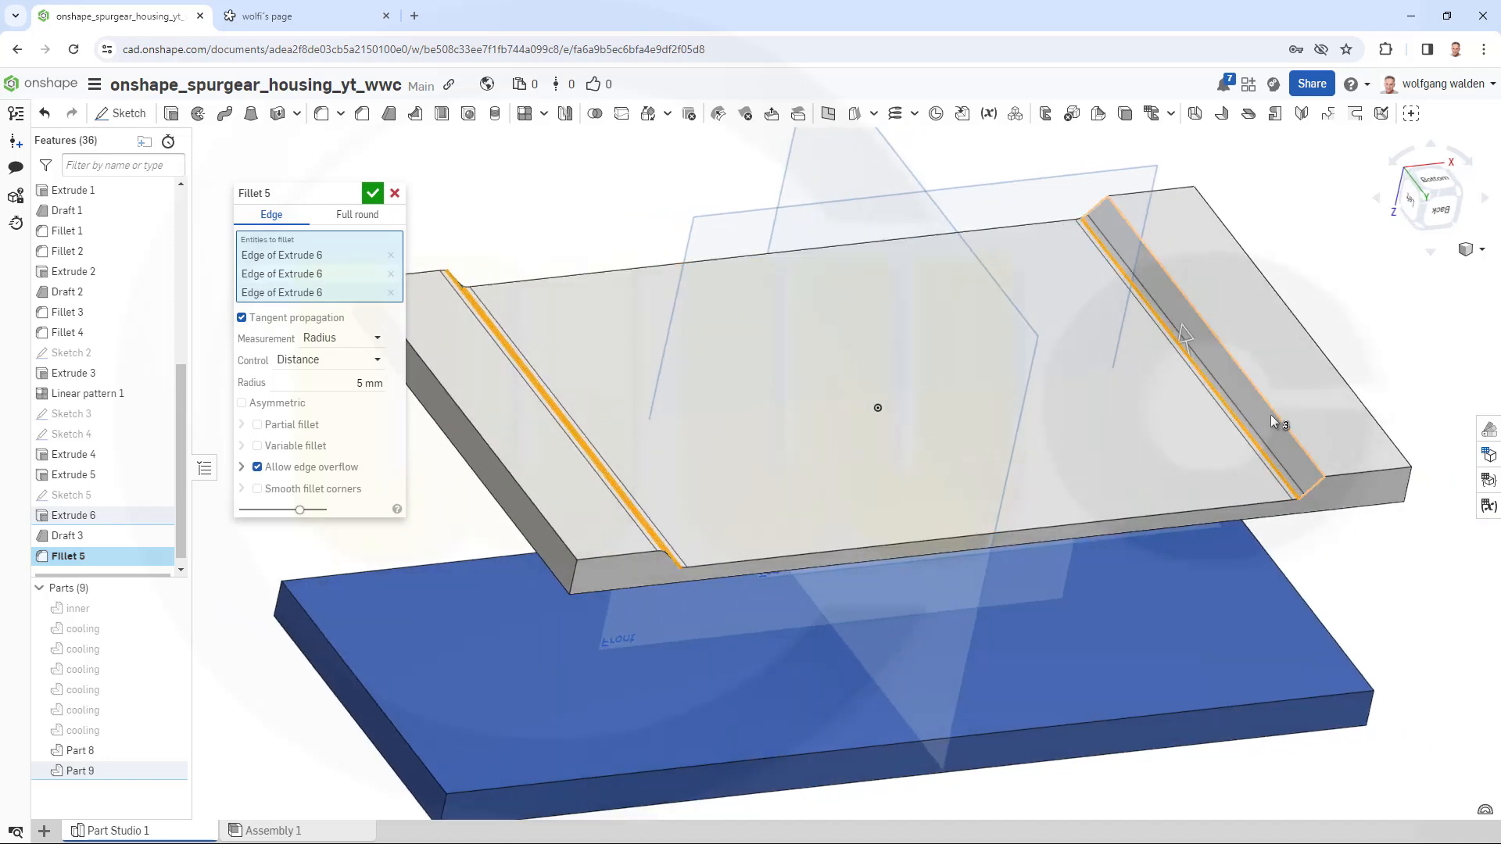
left_click(1276, 412)
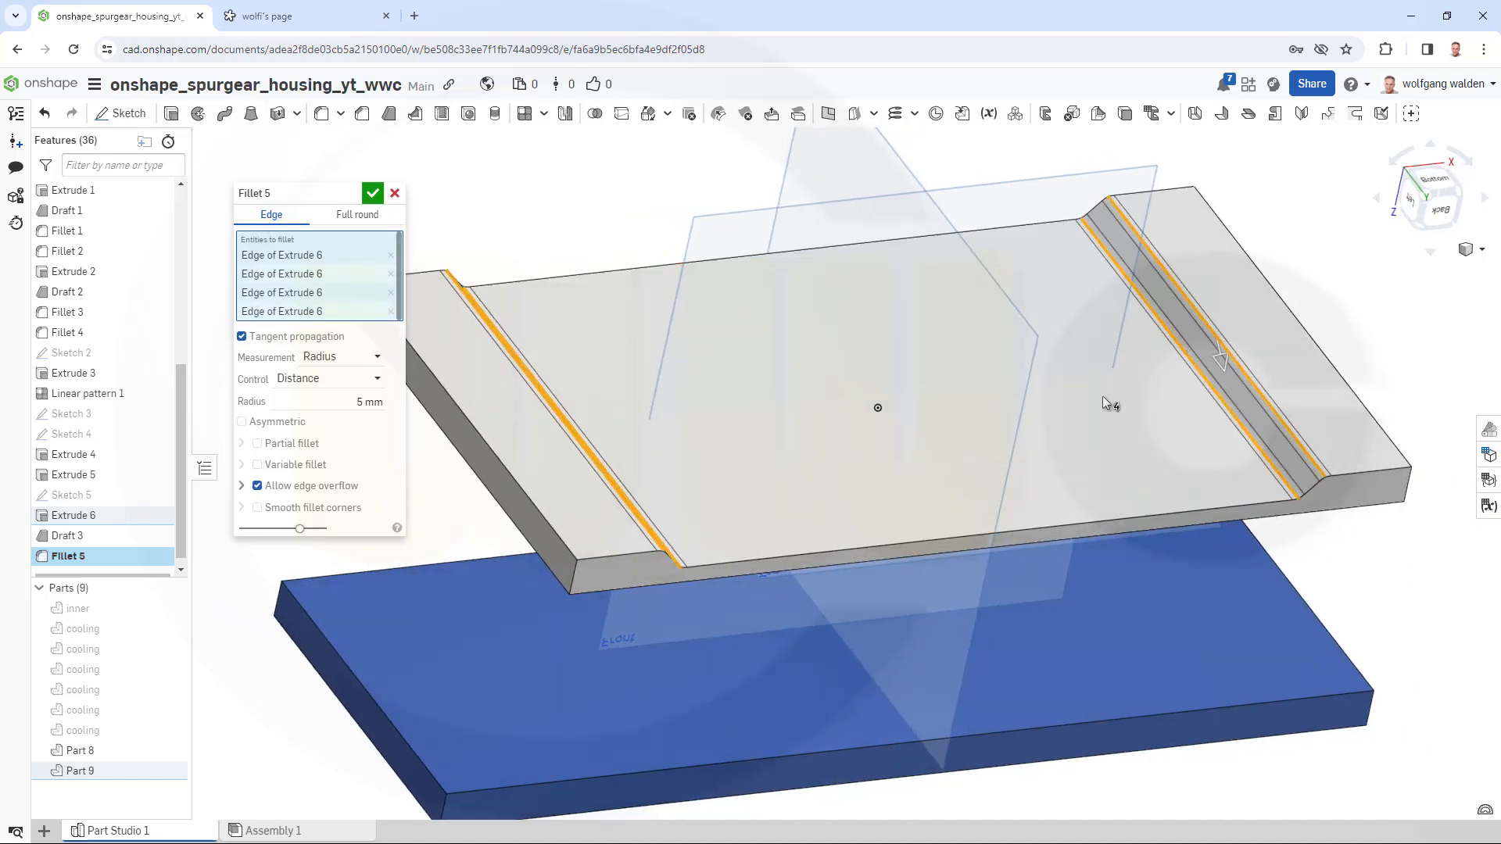
left_click(377, 198)
right_click_drag(821, 358, 760, 310)
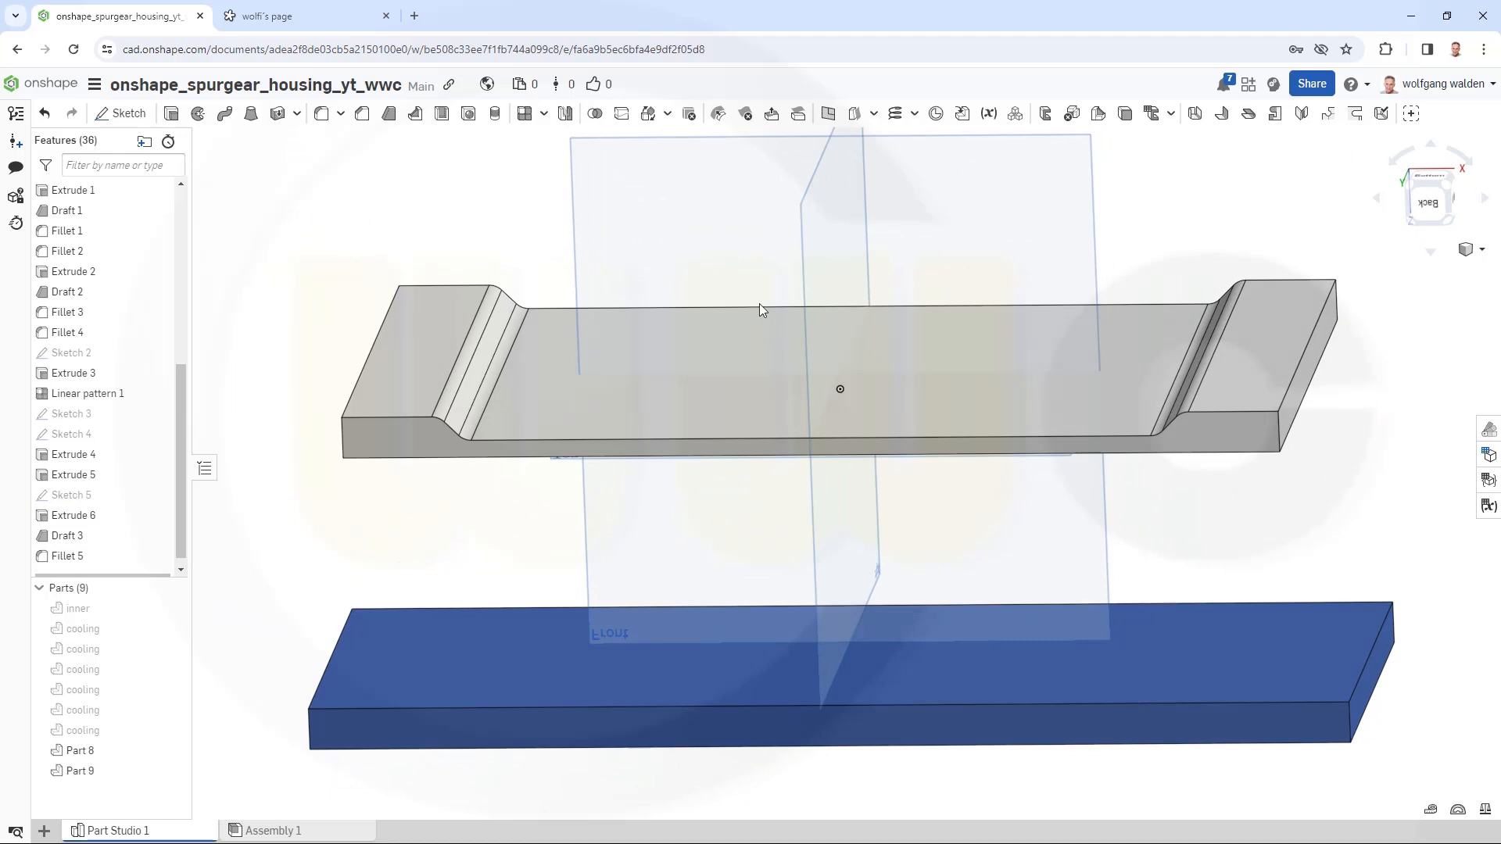
left_click(415, 115)
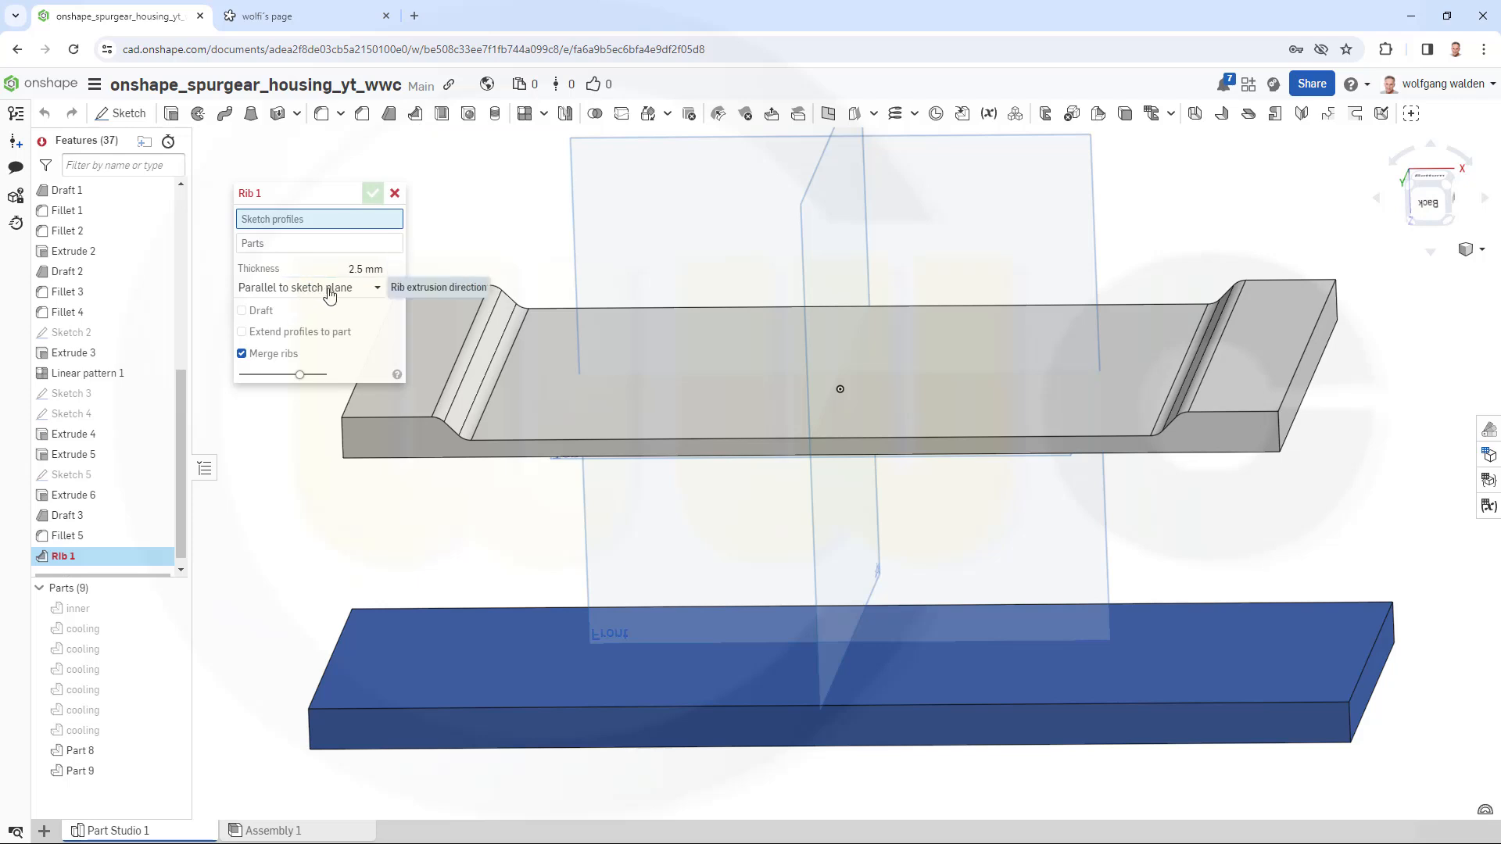
left_click(376, 291)
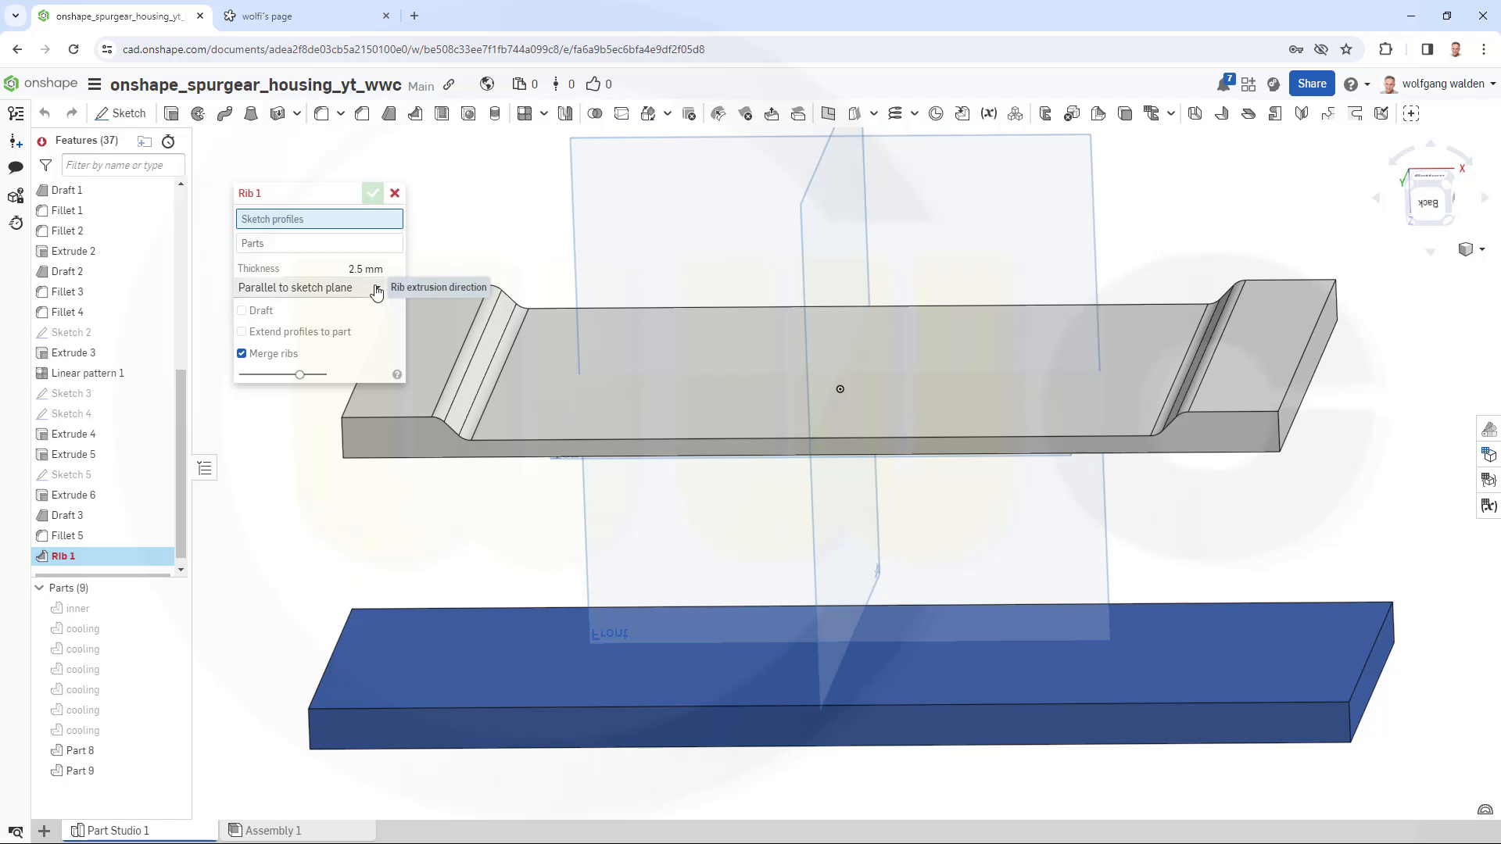
left_click(492, 209)
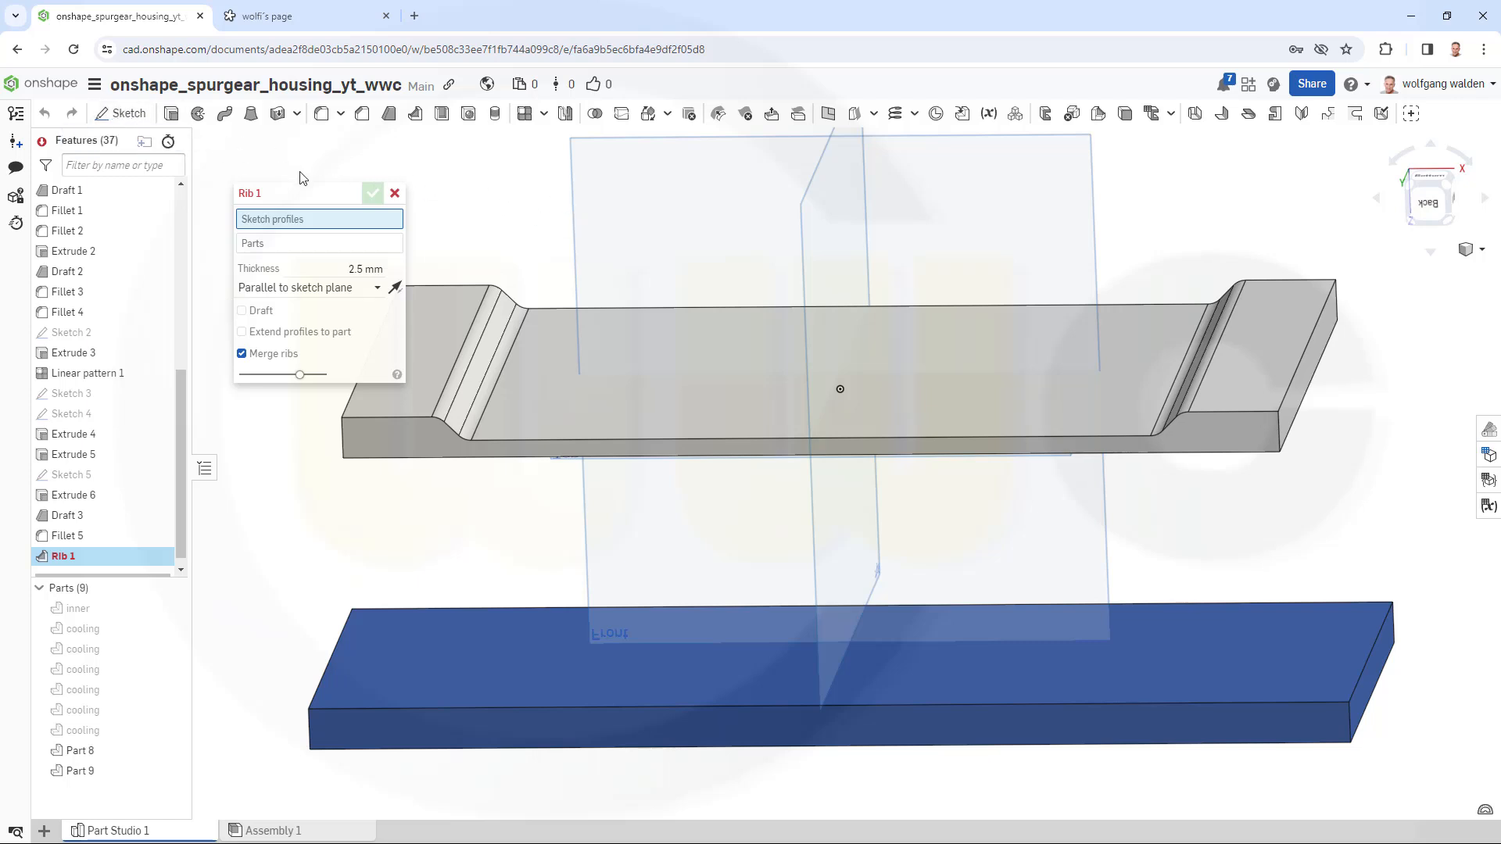
left_click(395, 194)
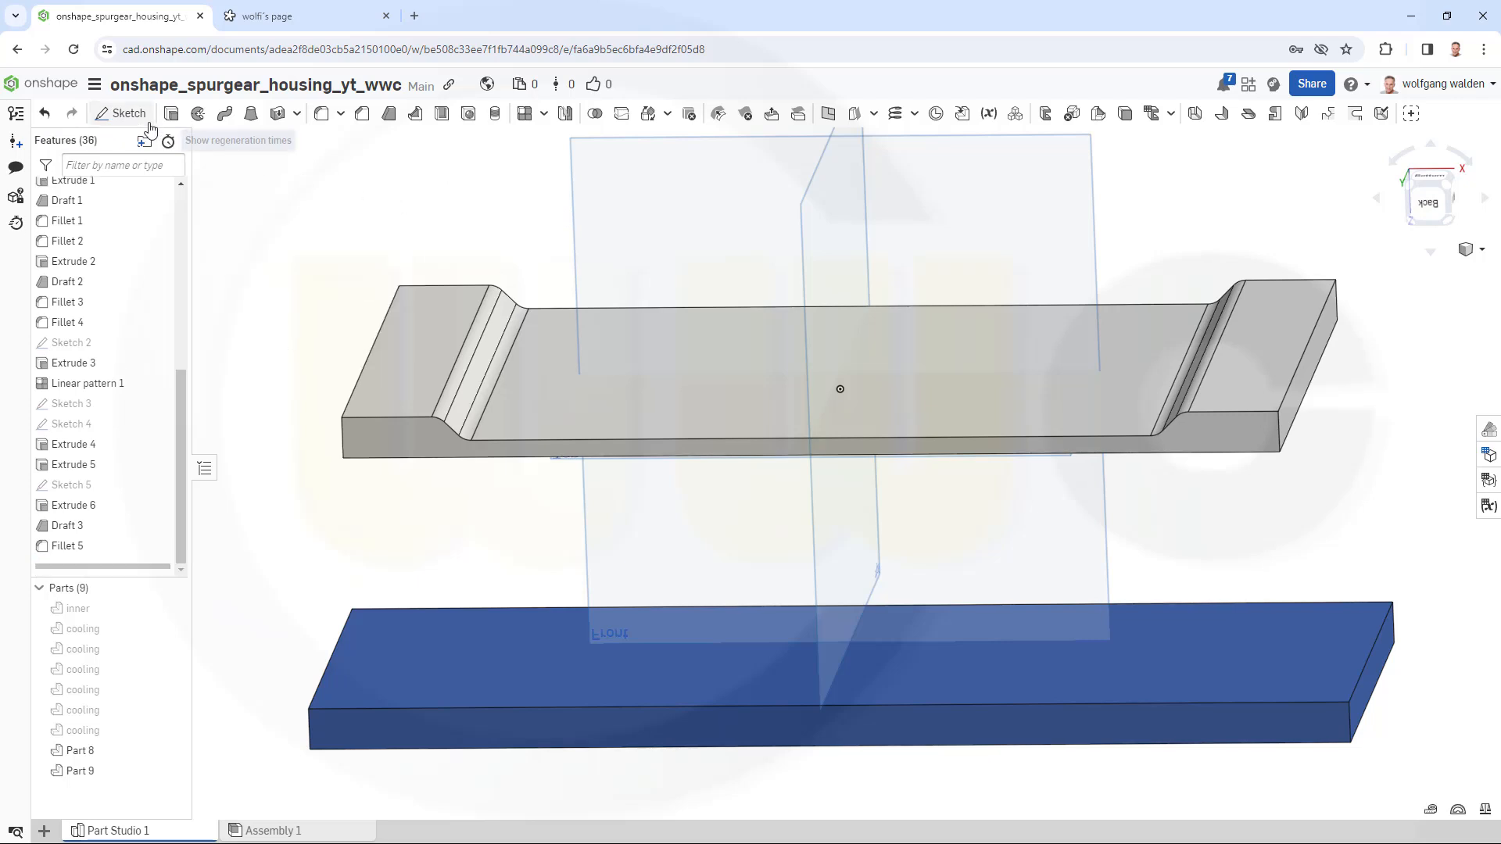
- Start a sketch on the Front plane and draw a horizontal line about 16 mm long below the base plate's recess floor
left_click(121, 113)
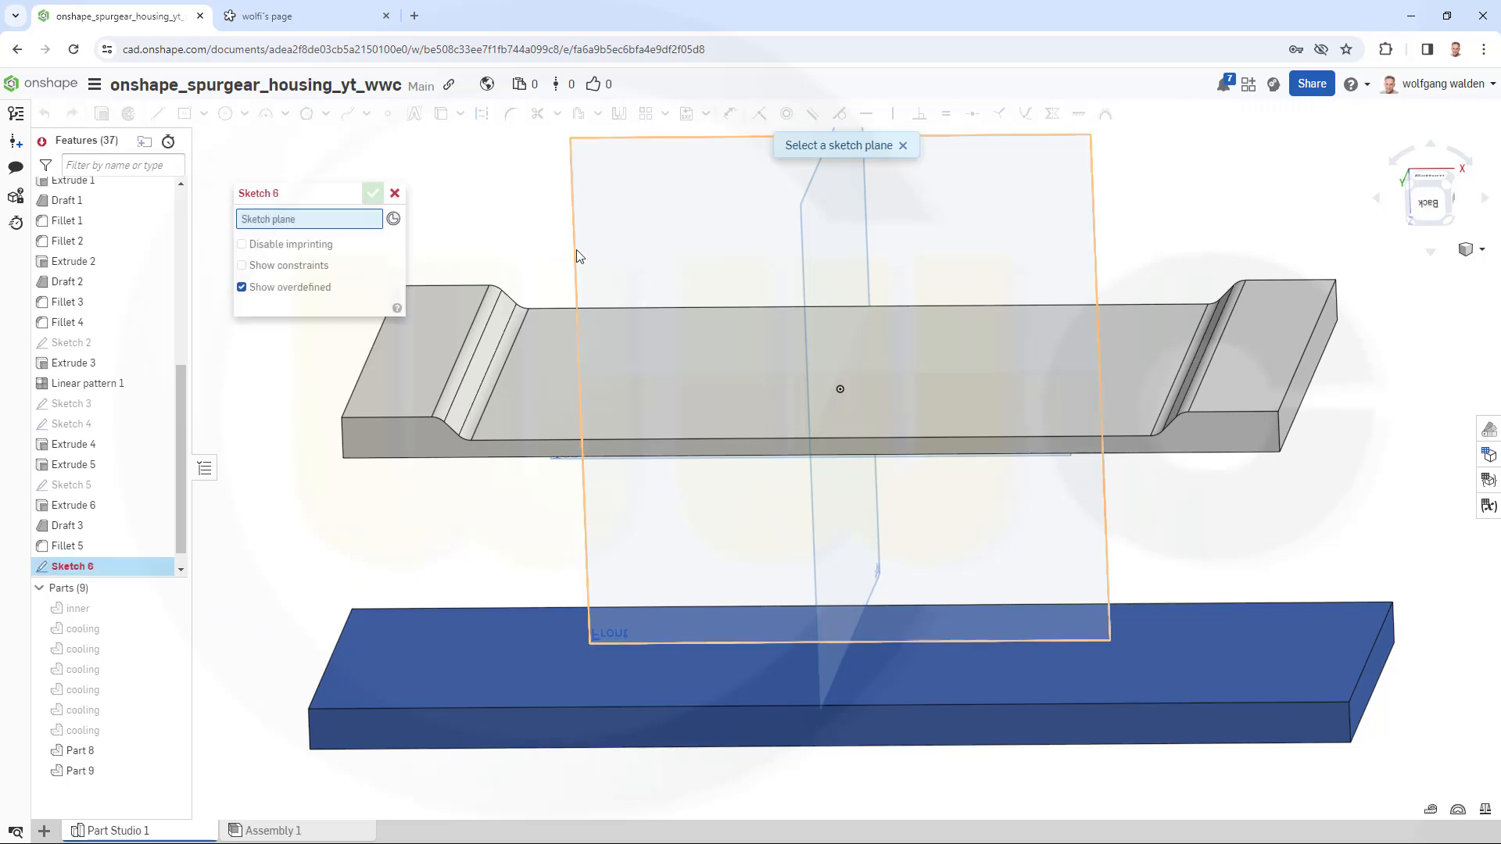
left_click(575, 250)
left_click(1428, 205)
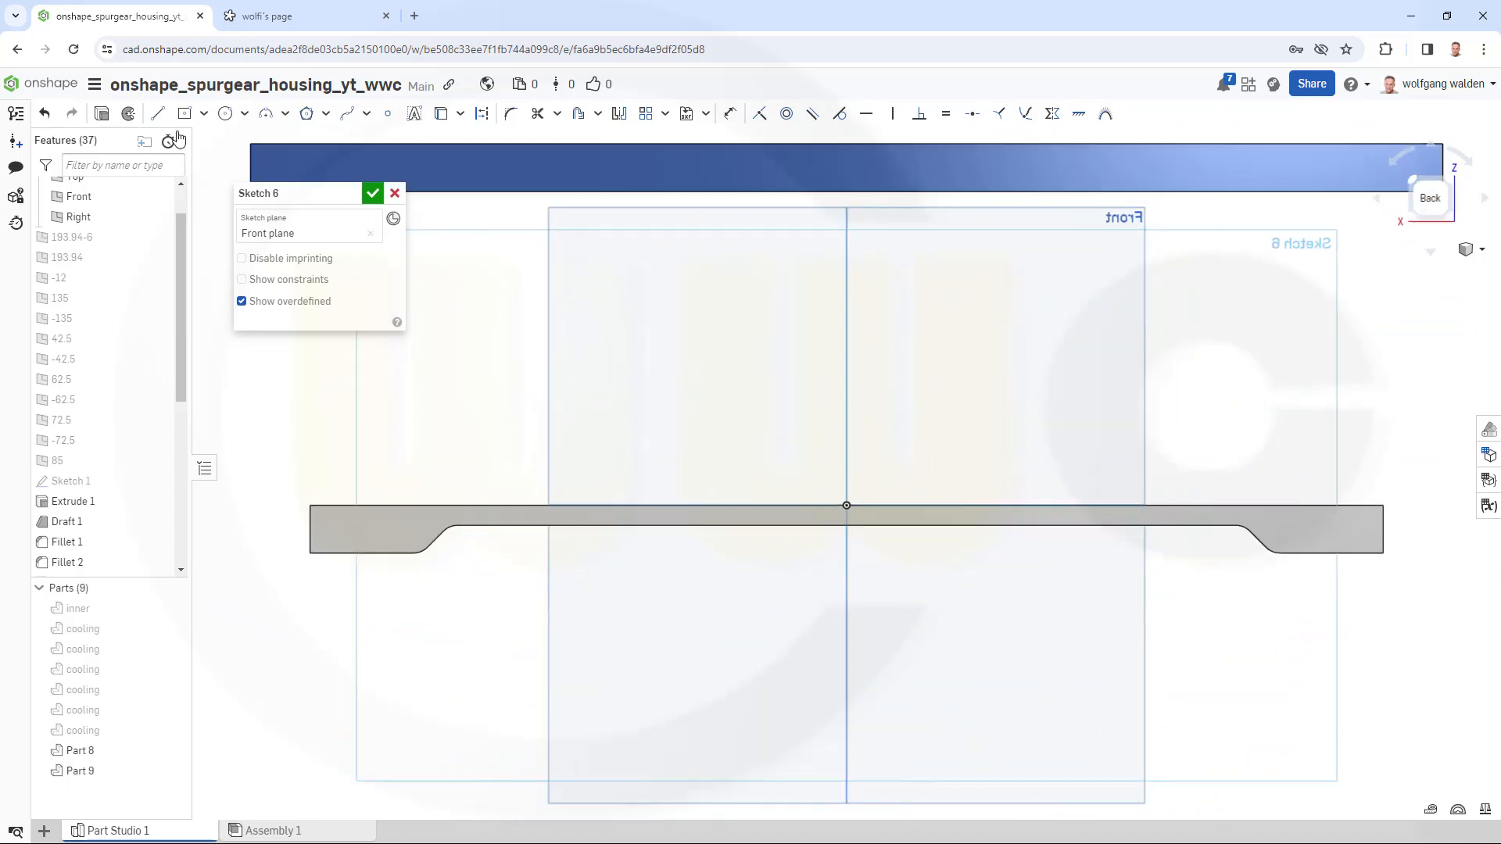
left_click(157, 113)
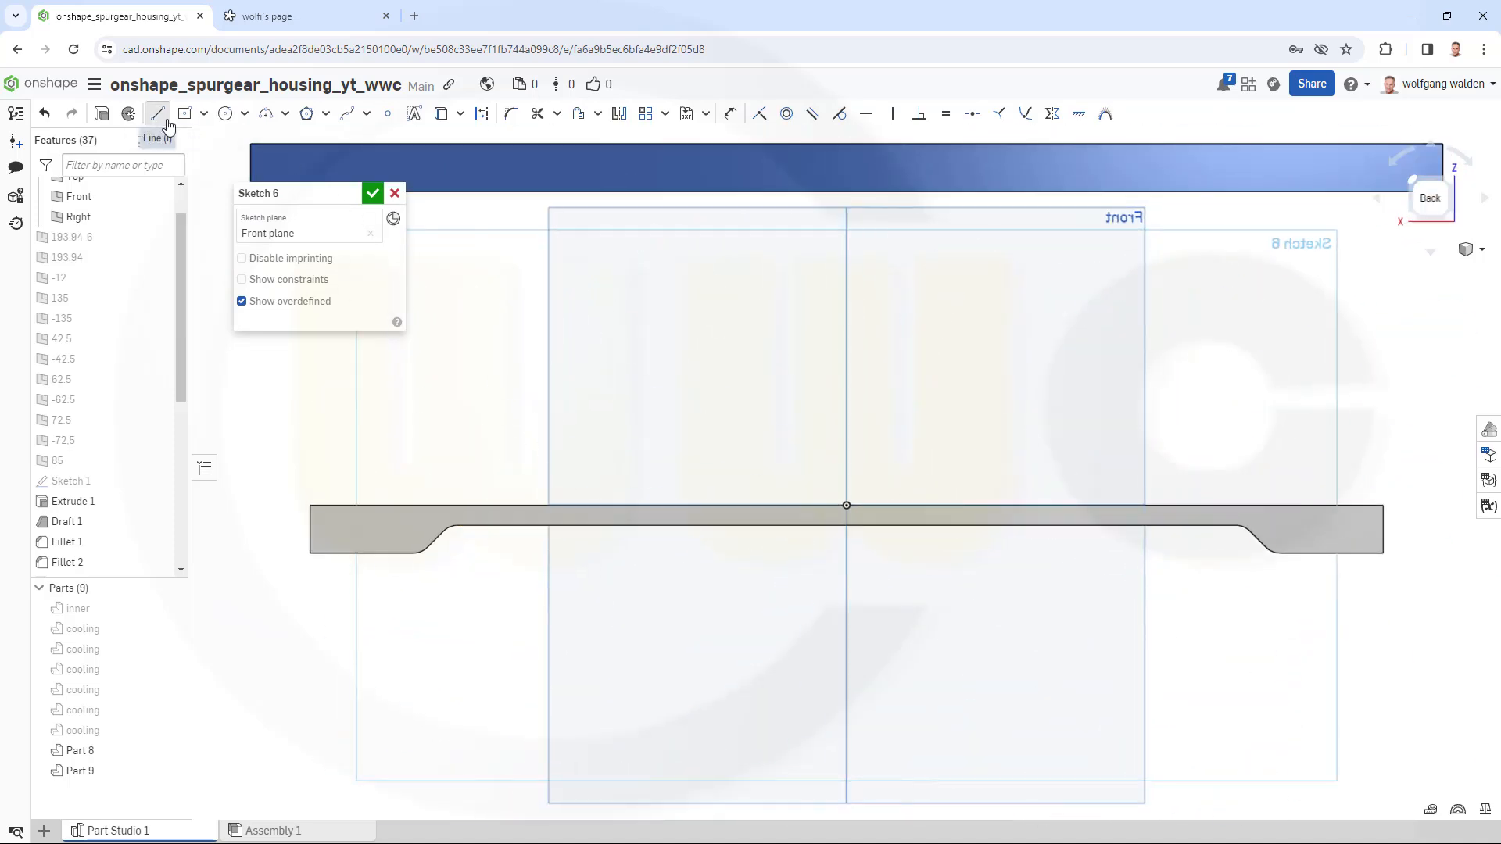
left_click(815, 552)
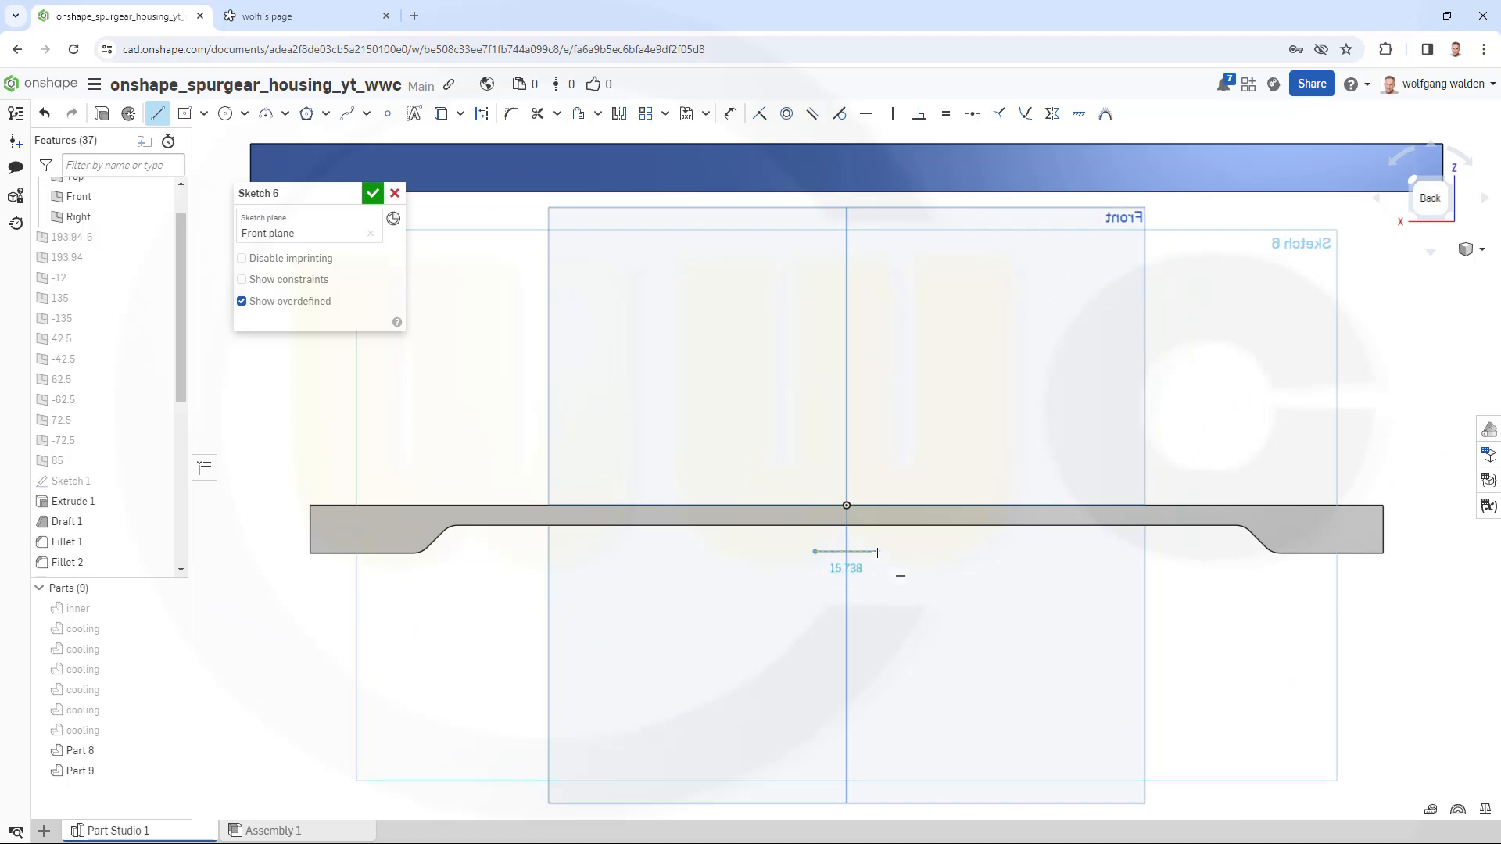
left_click(877, 552)
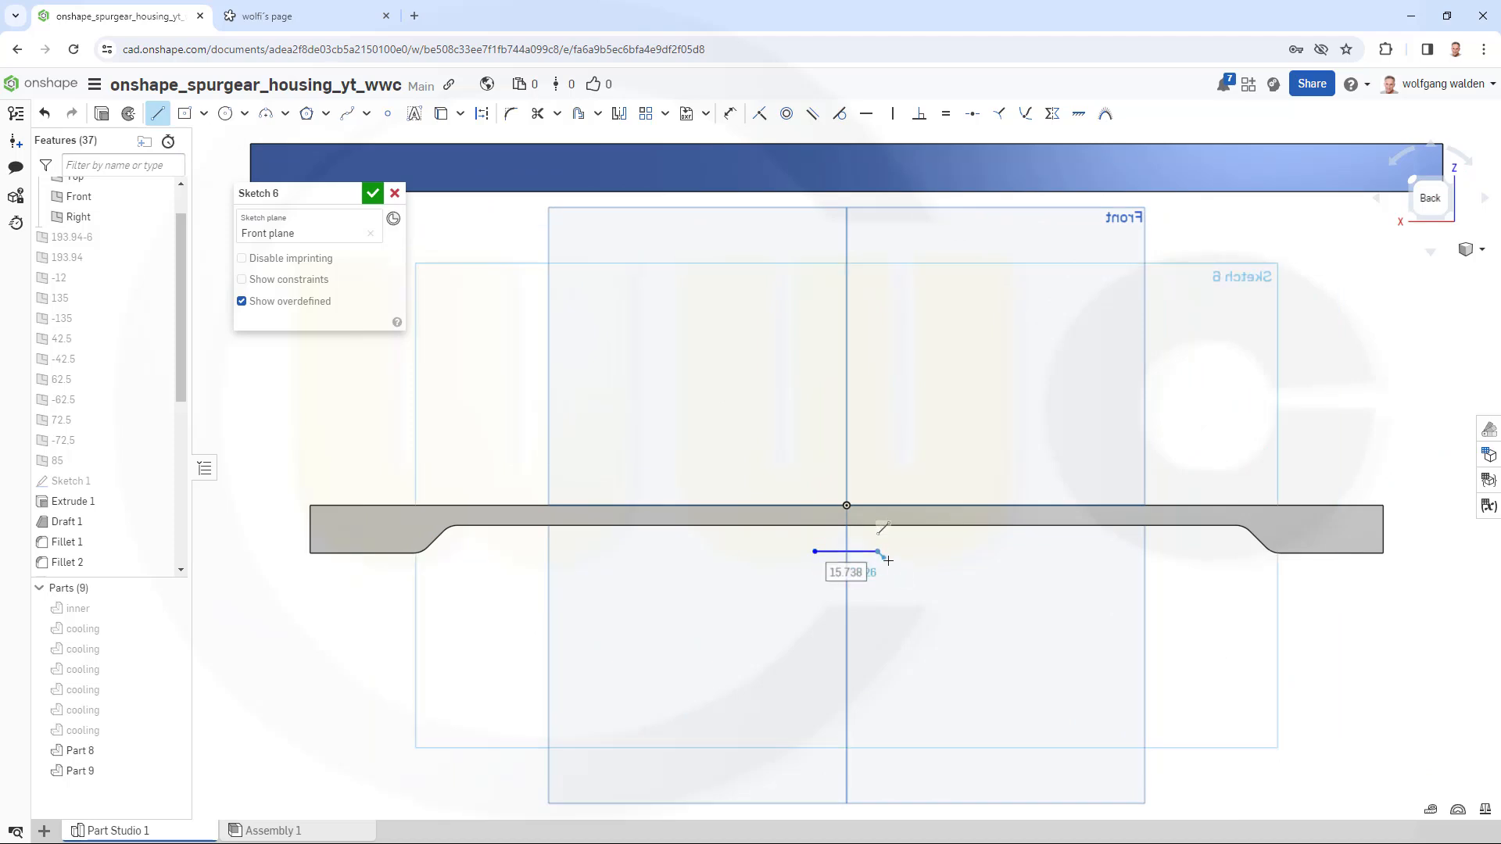
key("Escape")
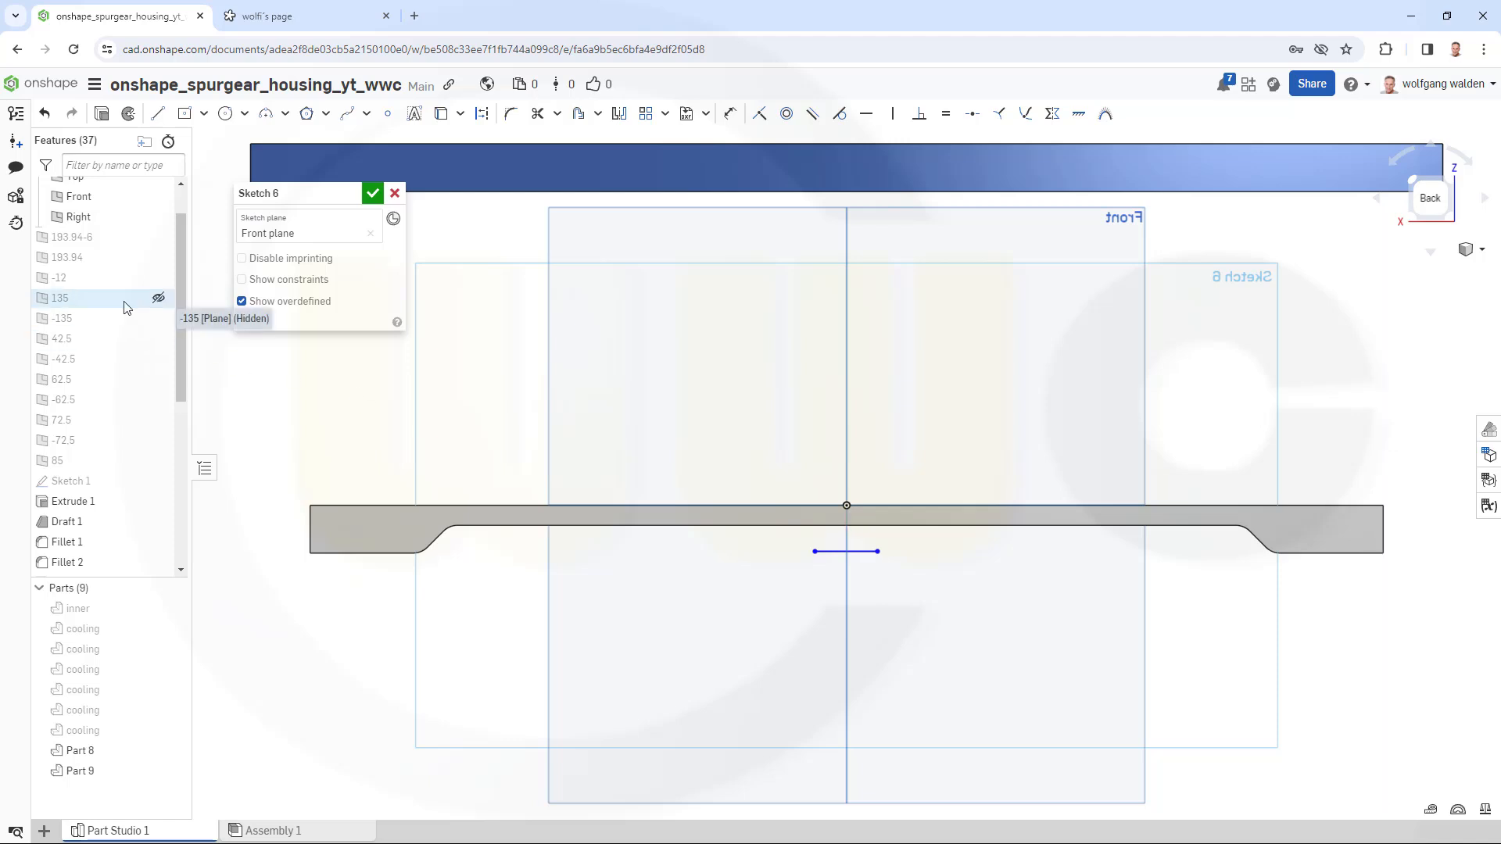
- Show the -12 plane and dimension the sketched line 1 mm above it
right_click(78, 284)
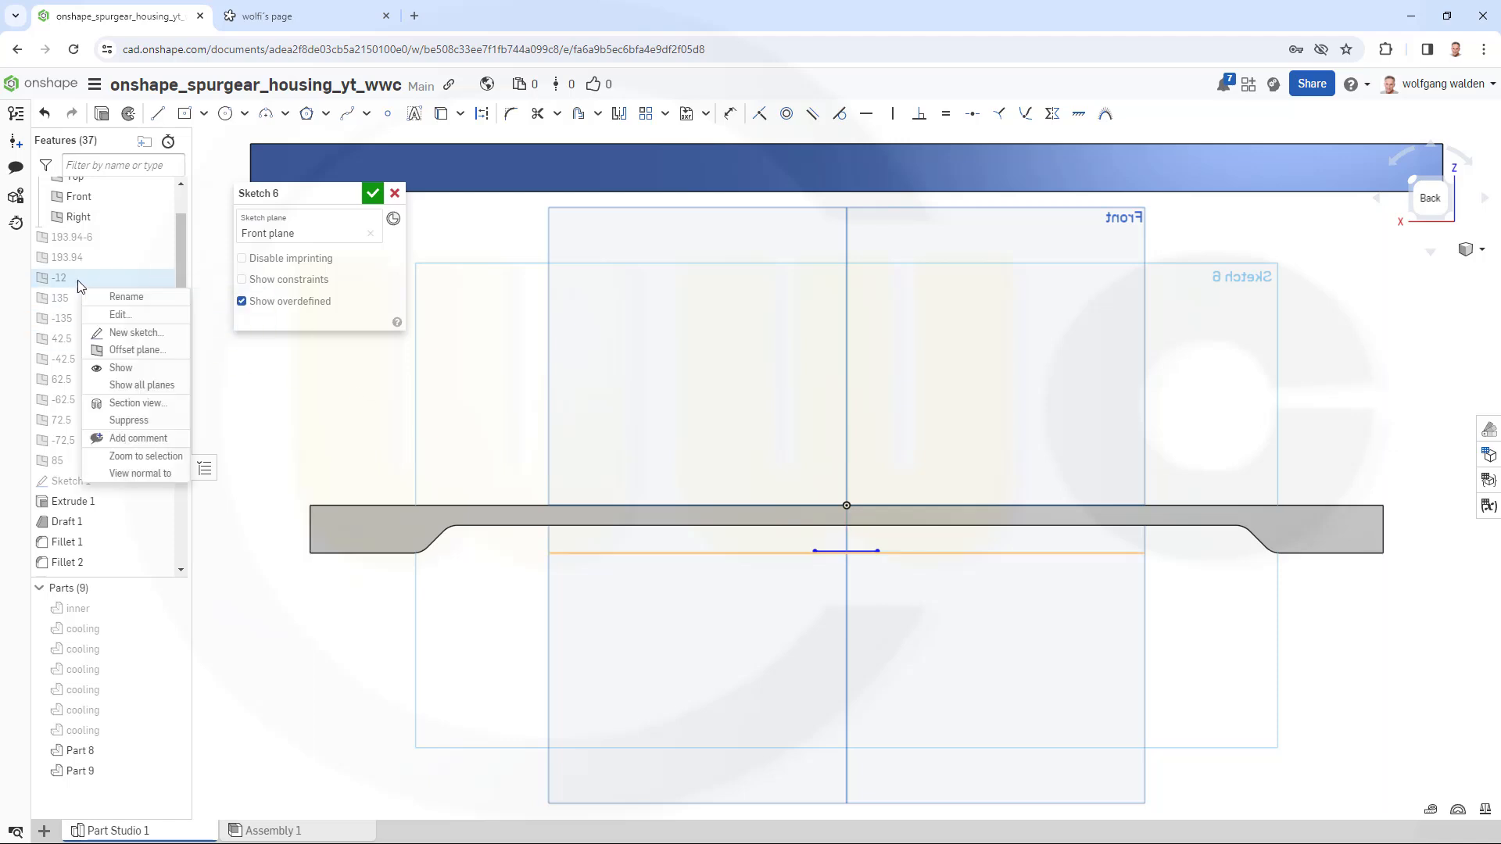
left_click(119, 367)
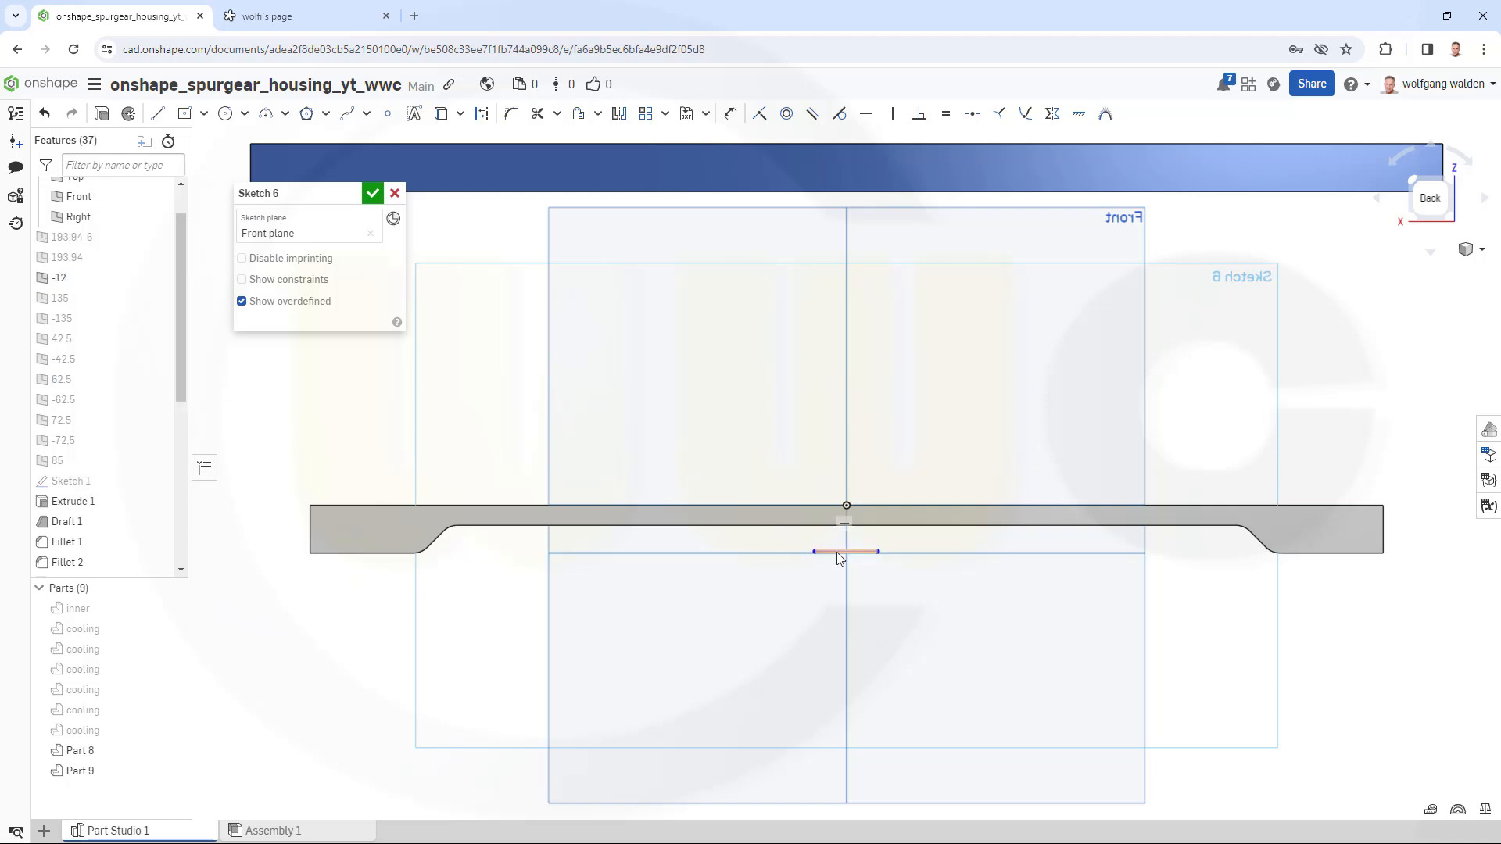
left_click_drag(837, 552, 837, 539)
left_click(731, 113)
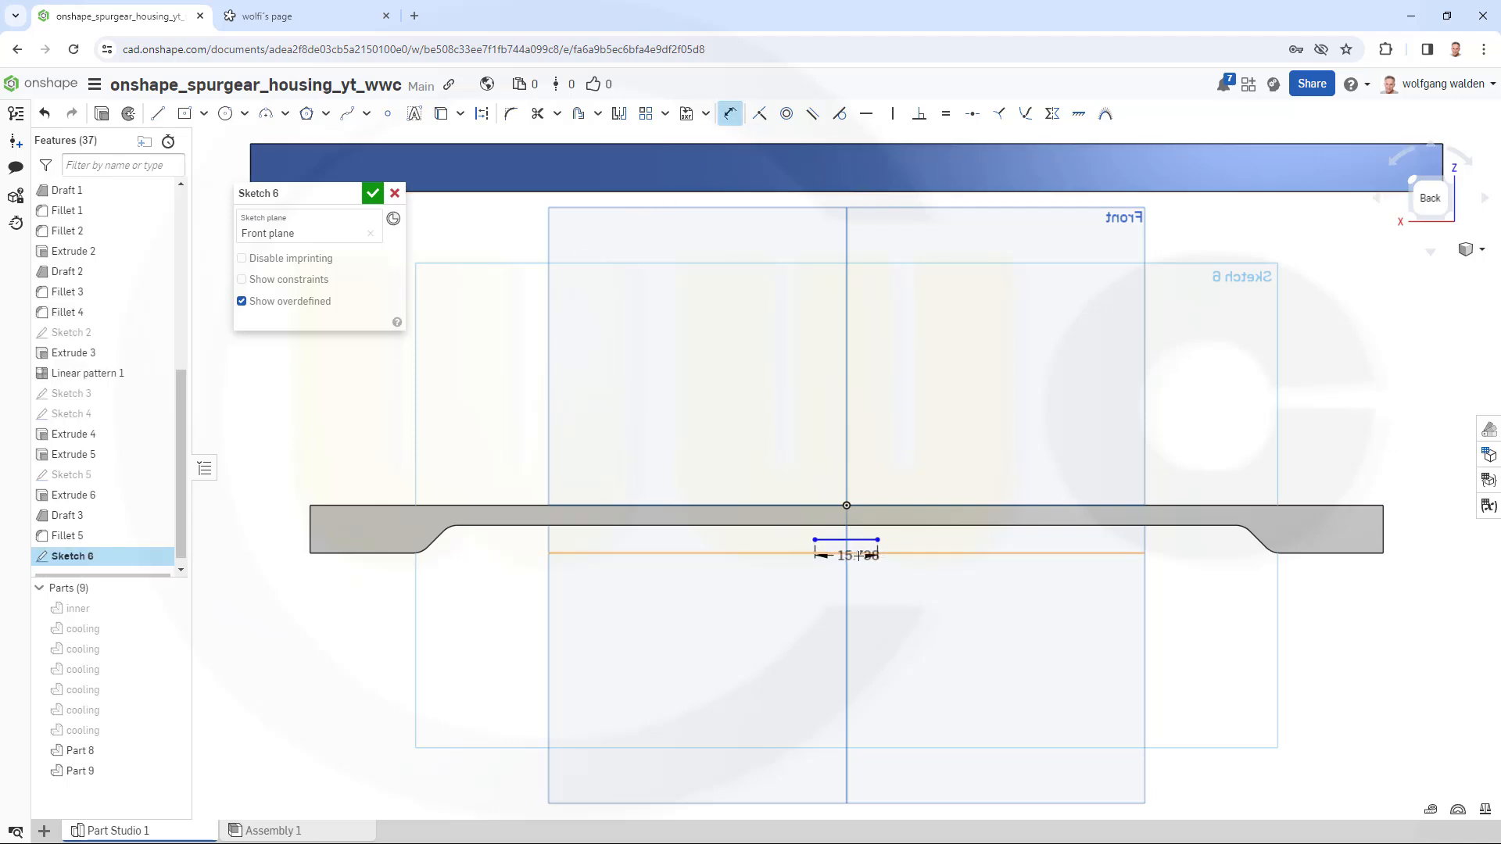
left_click(859, 556)
left_click(520, 539)
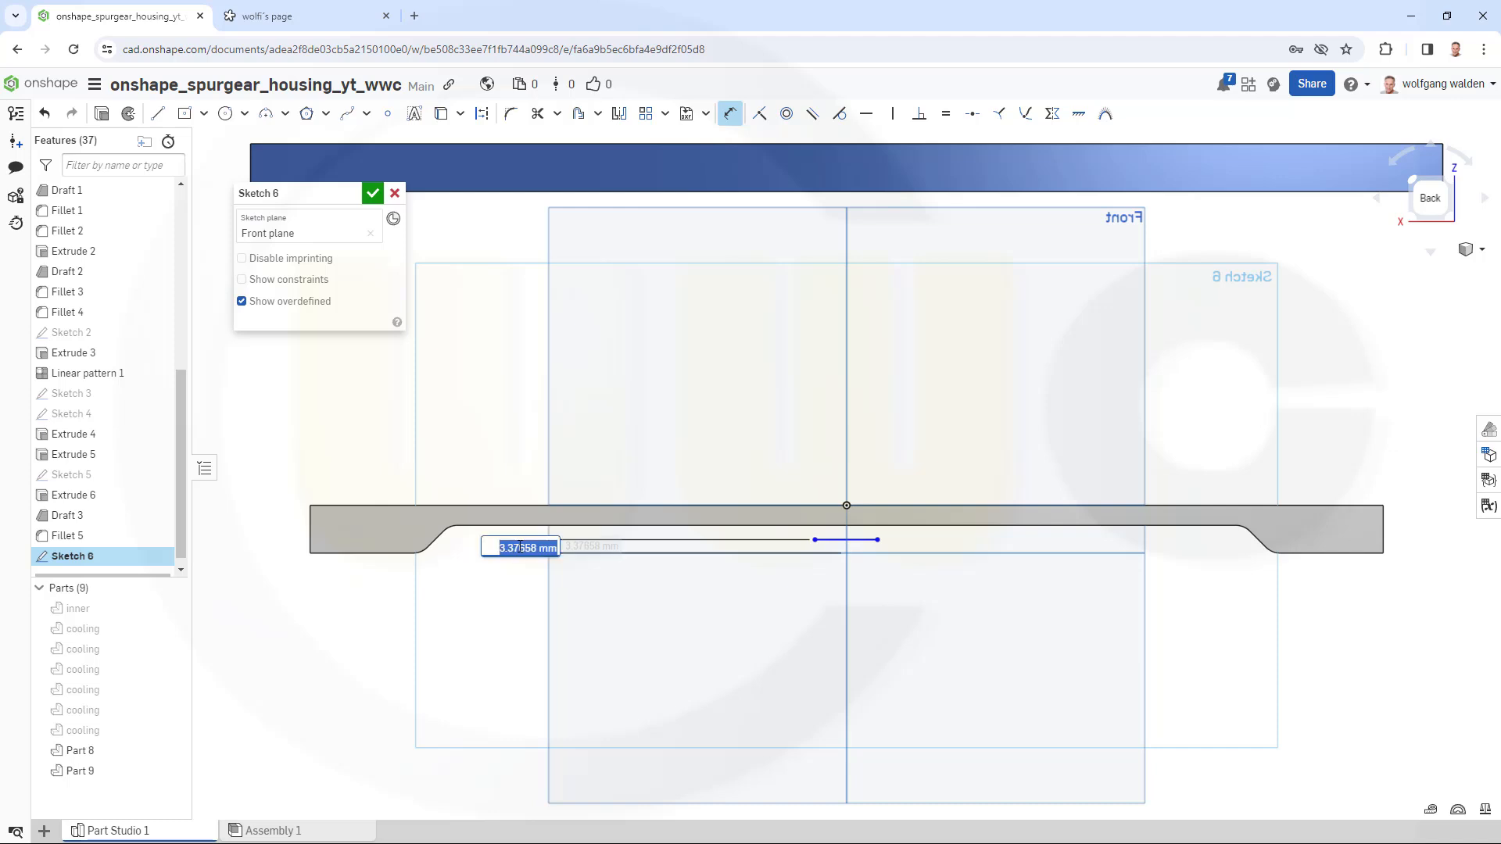
type("1")
key("Return")
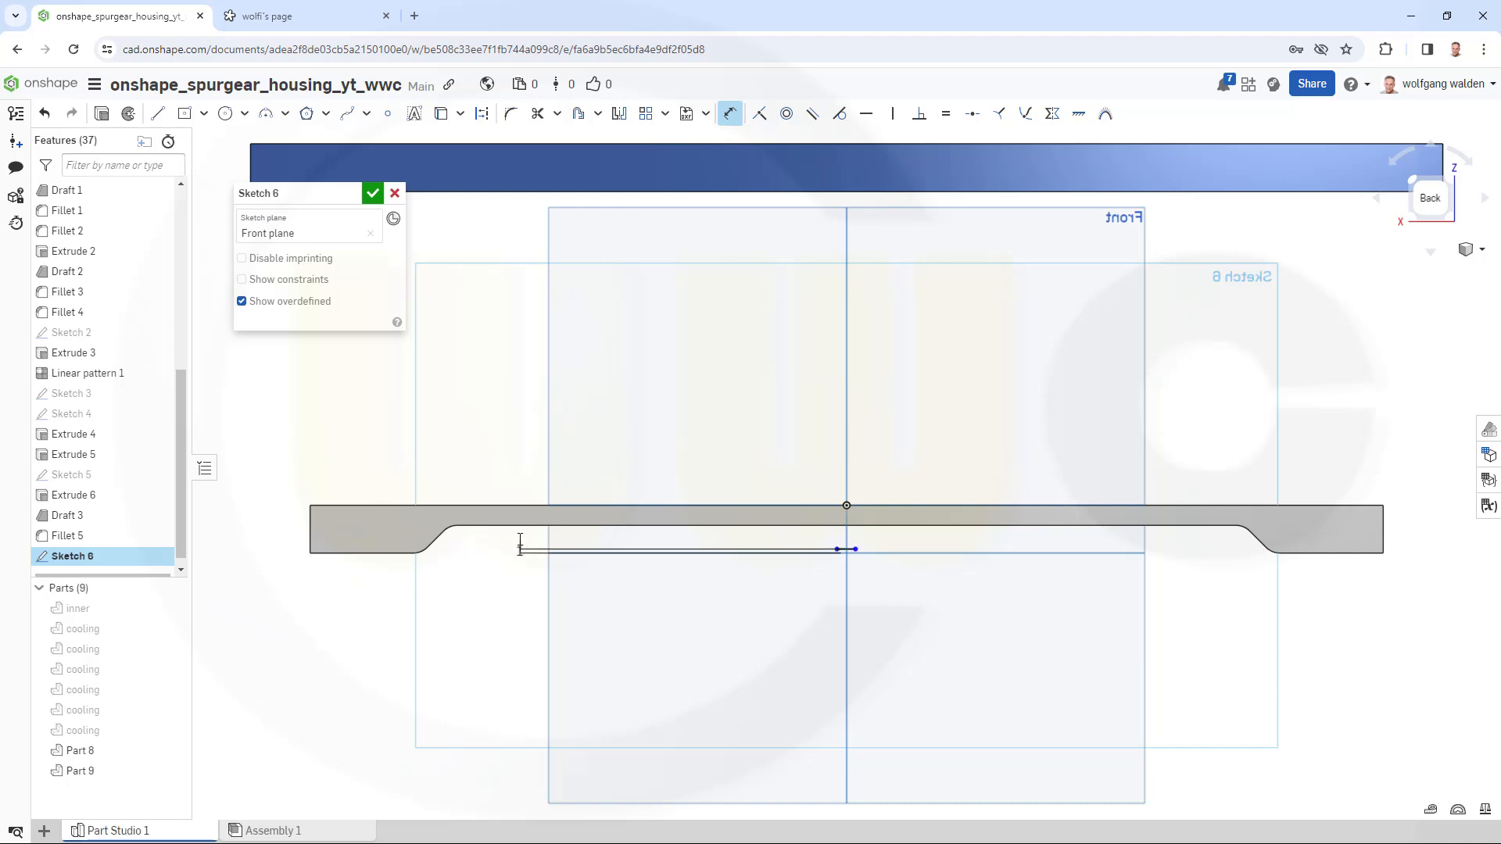
- Dimension the horizontal line's length to 20 mm
scroll(815, 569, "up", 2)
scroll(844, 536, "up", 3)
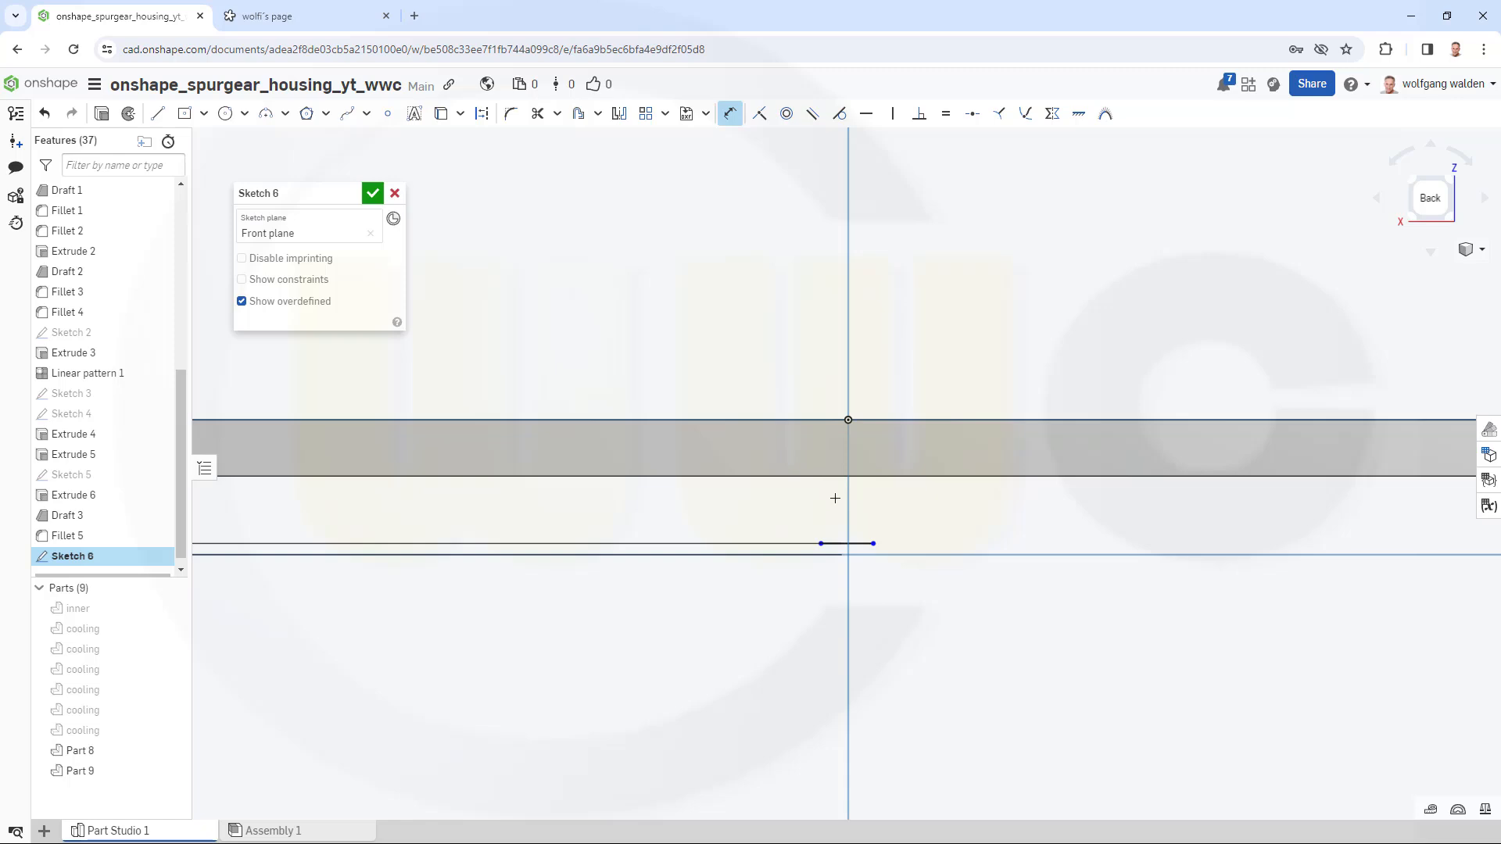
left_click(836, 543)
left_click(878, 504)
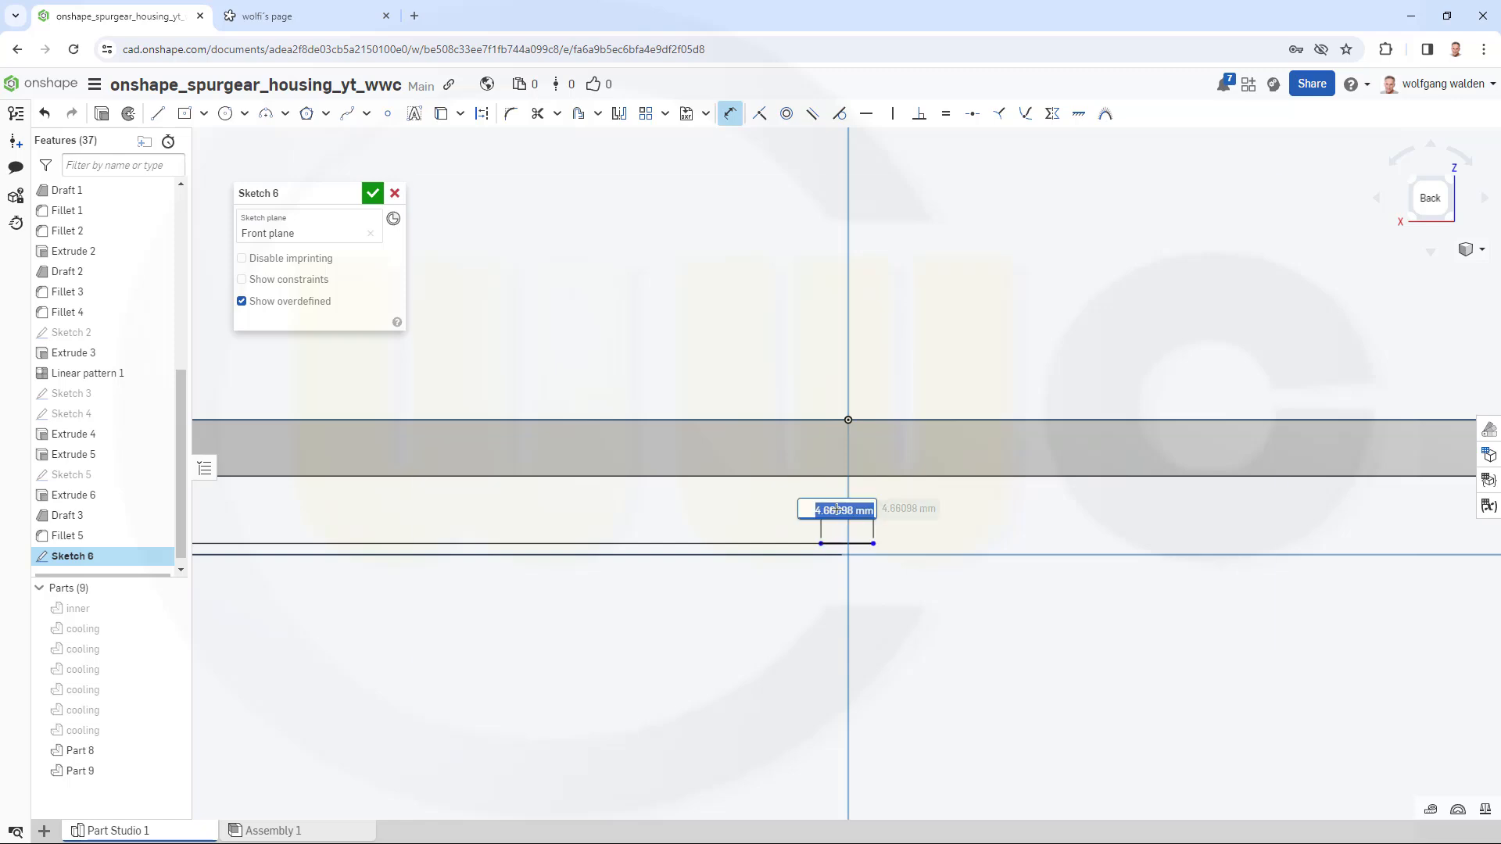
type("20")
key("Return")
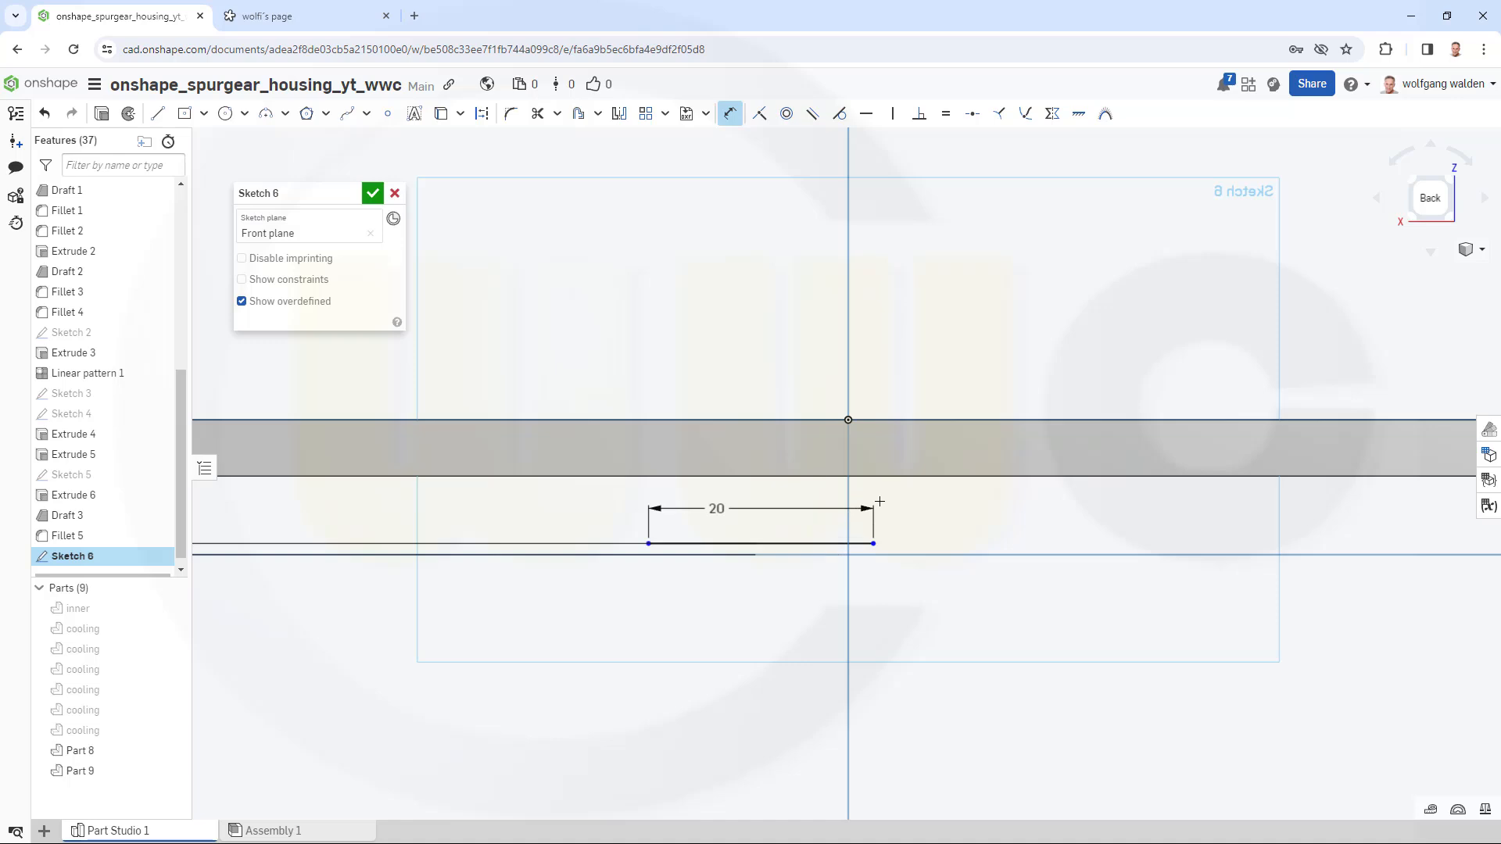
key("Escape")
- Make the line's two endpoints symmetric about the Right plane and finish the sketch
left_click(1052, 114)
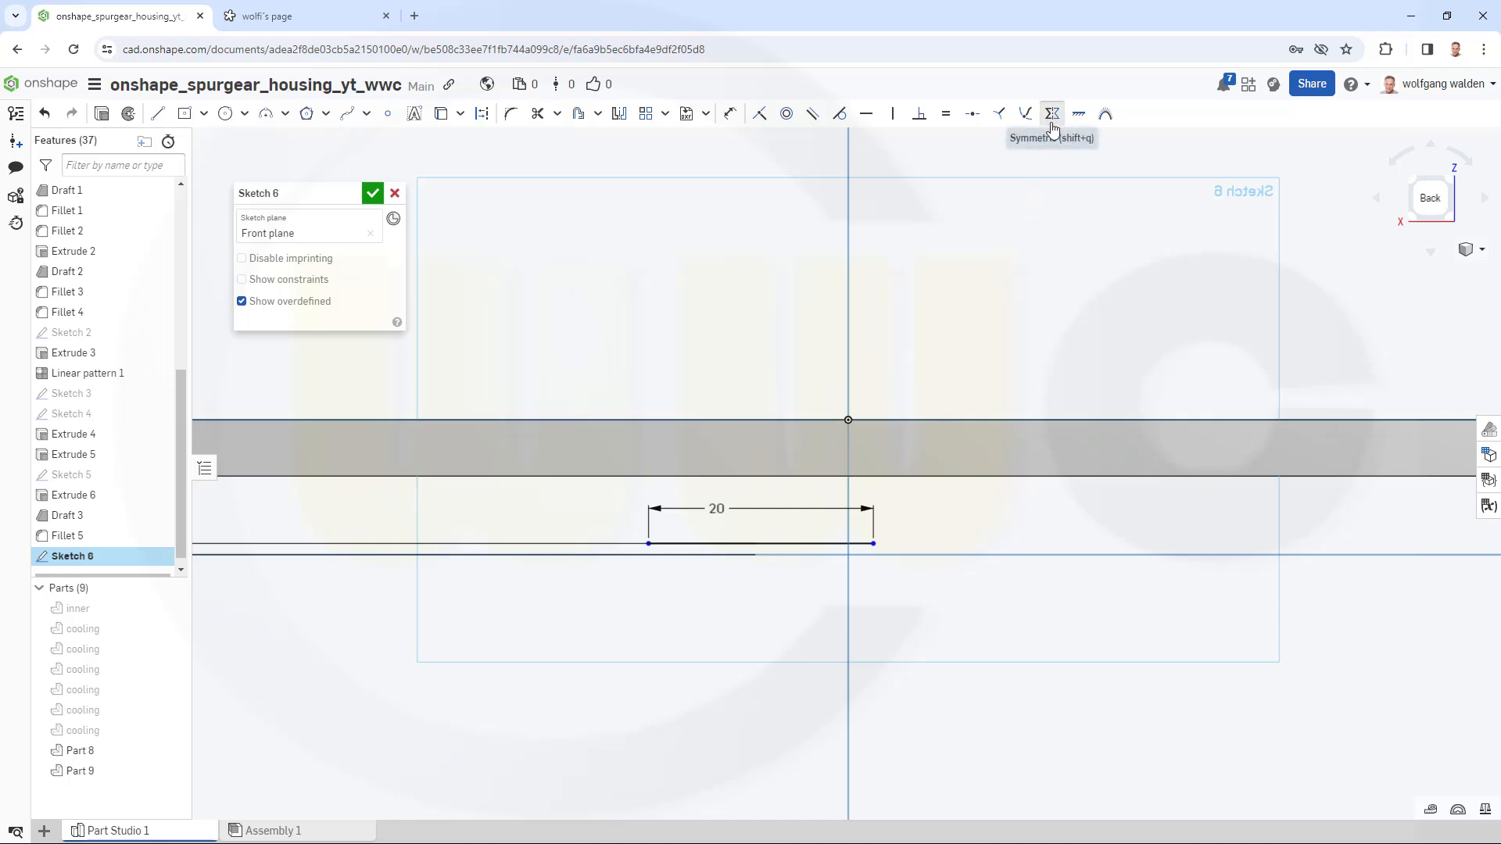
left_click(873, 544)
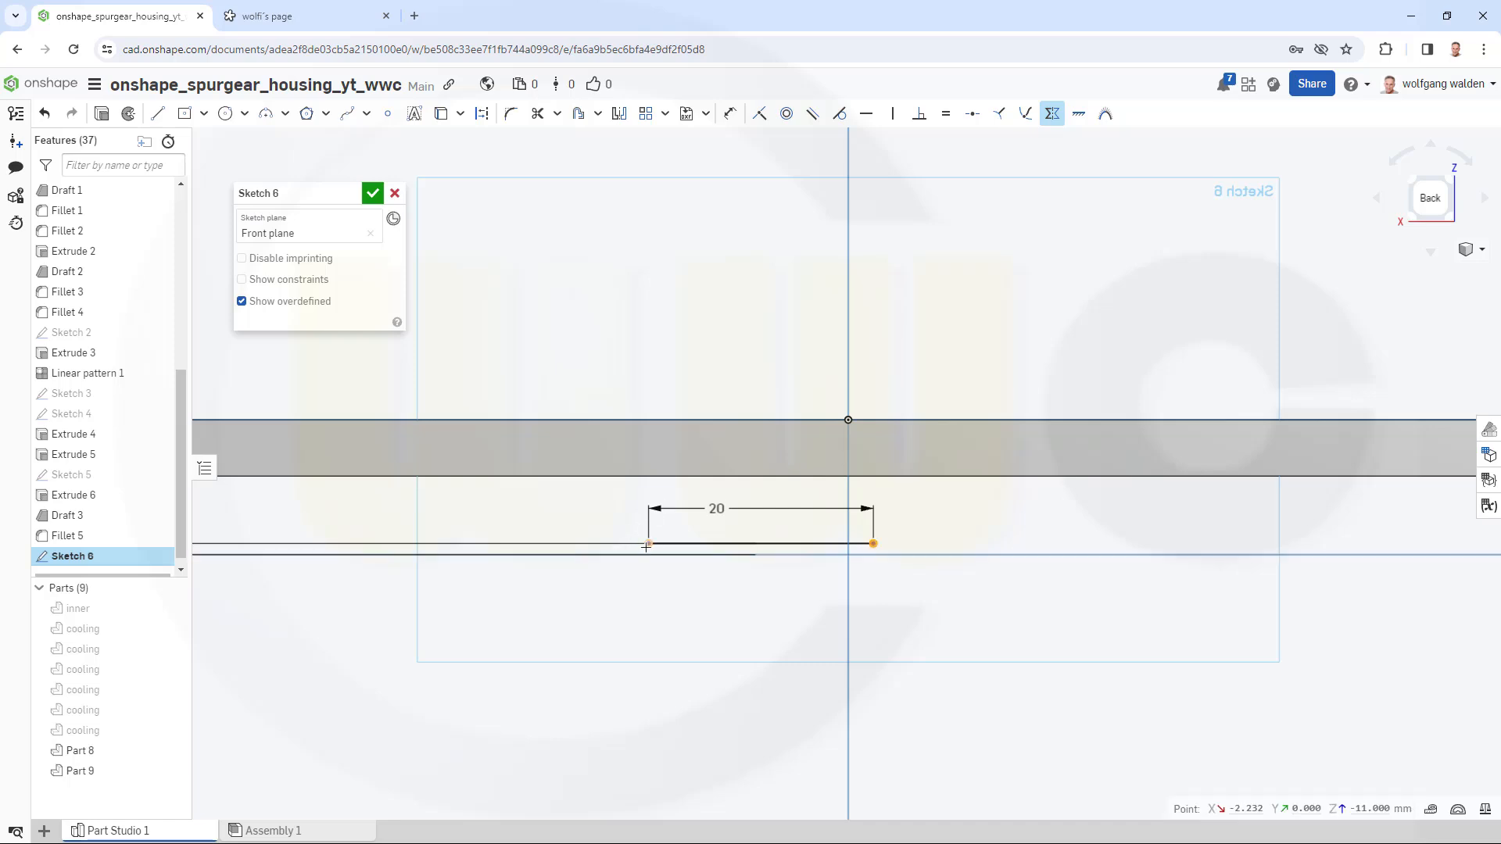
left_click(850, 319)
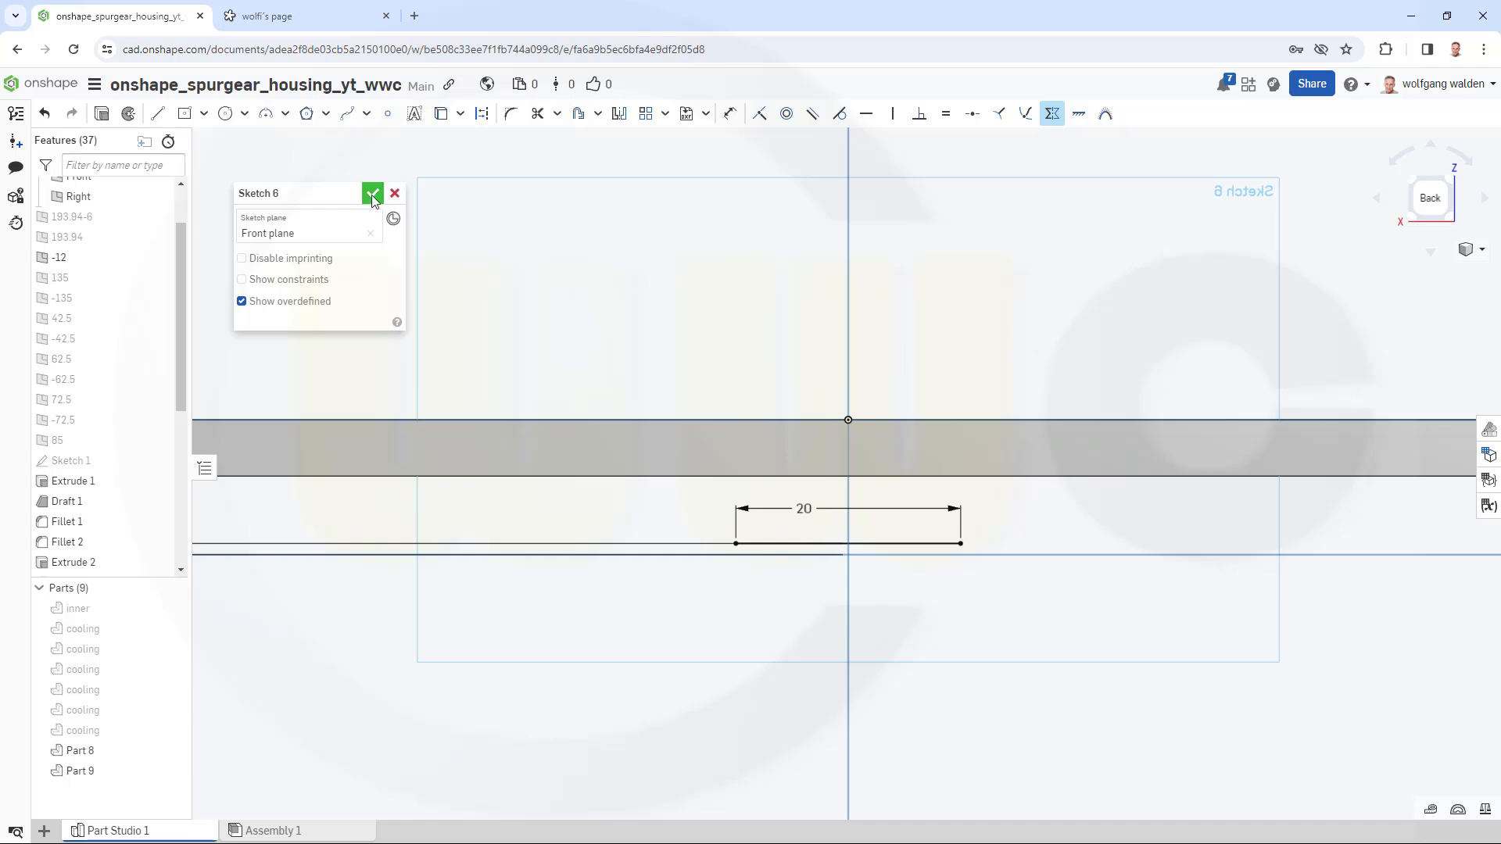
left_click(373, 197)
- Set up a 4 mm thick rib from the sketched line, parallel to the sketch plane, with its profile extended to the part
scroll(773, 517, "up", 3)
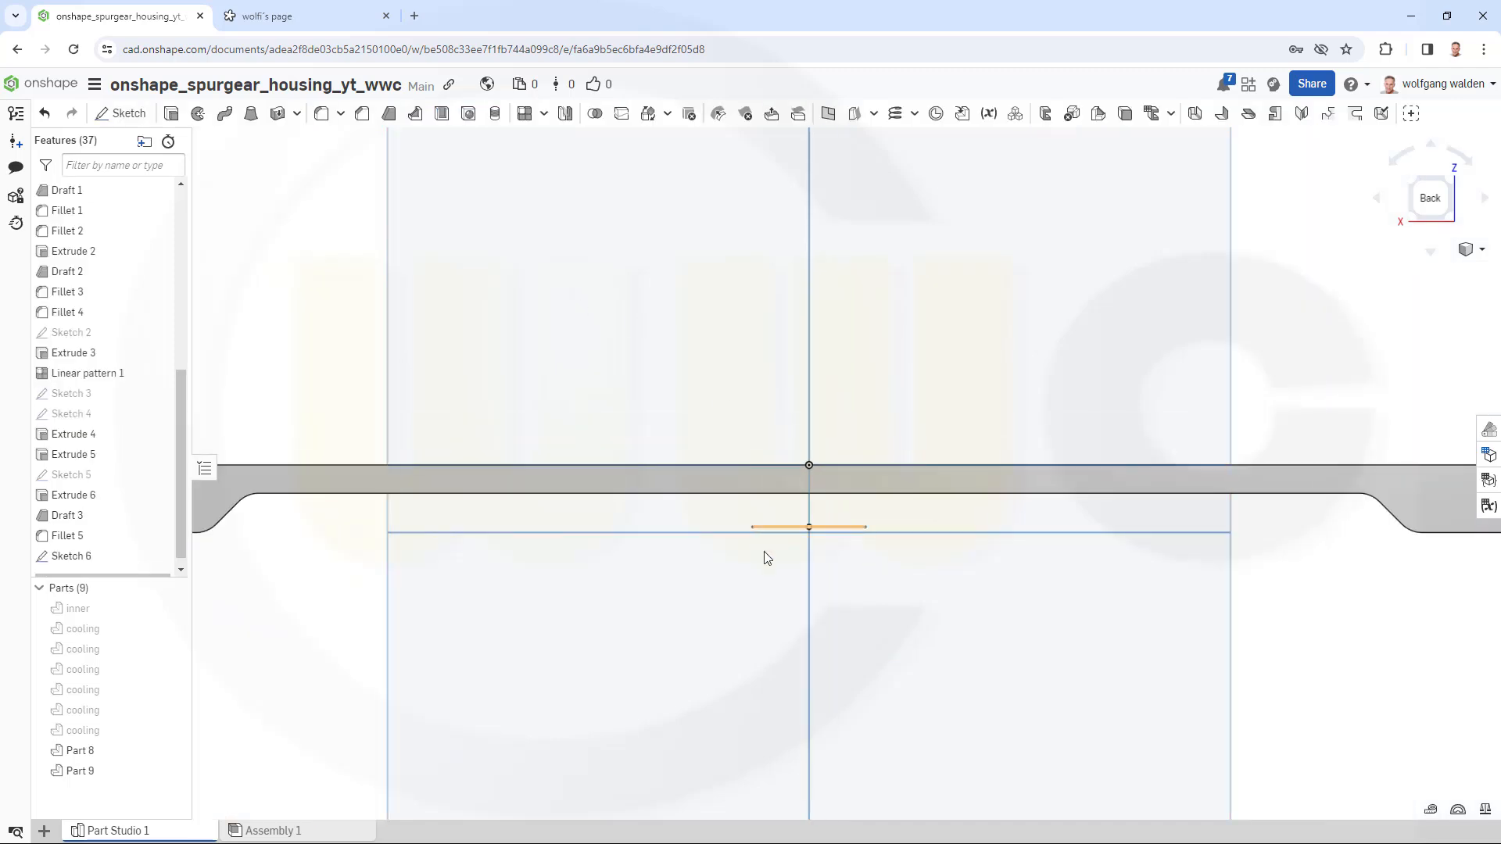
right_click_drag(743, 592, 744, 594)
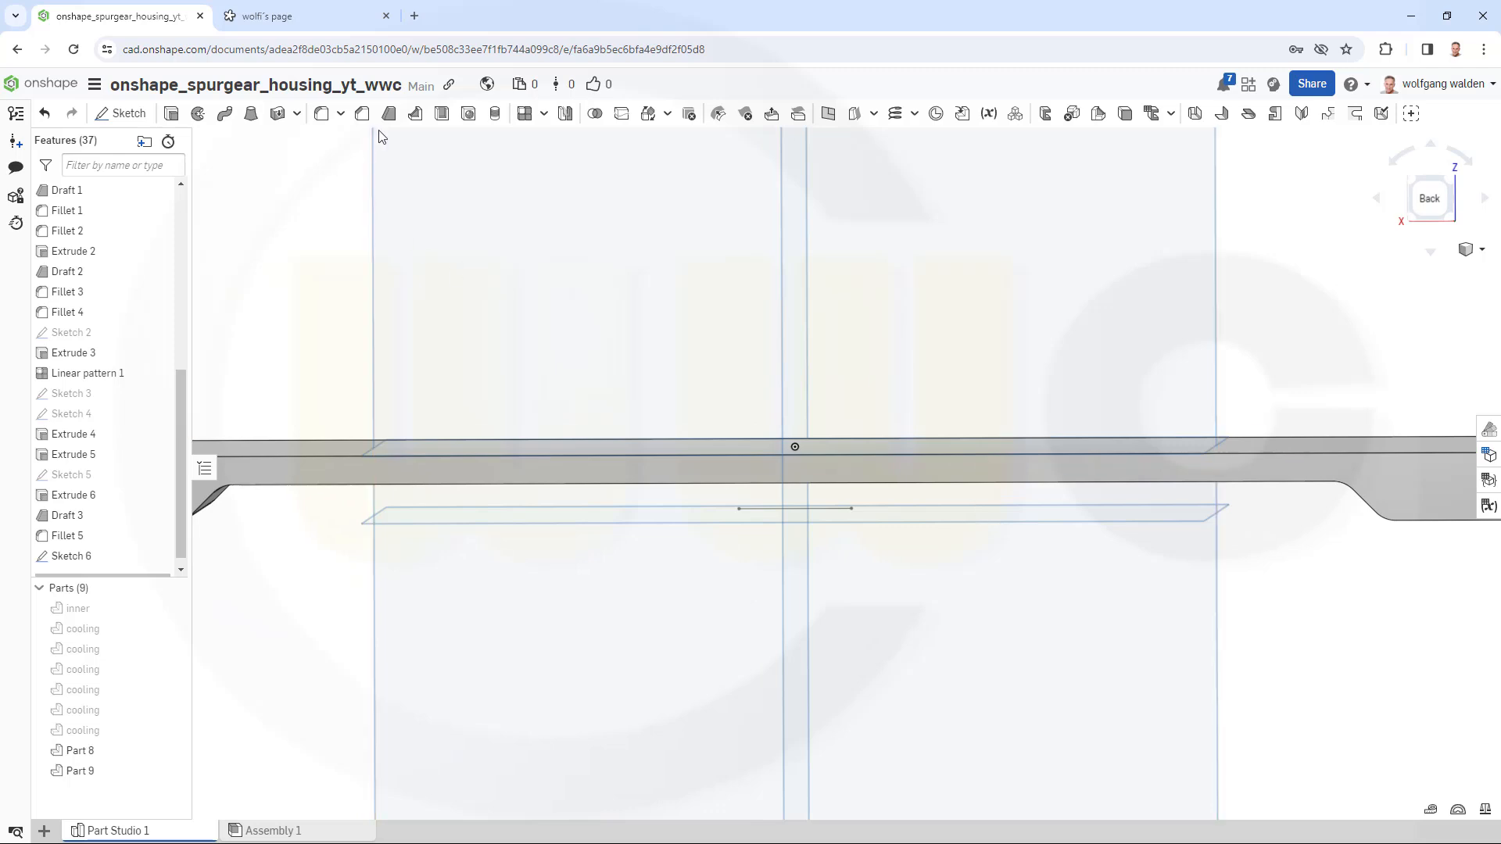
left_click(415, 114)
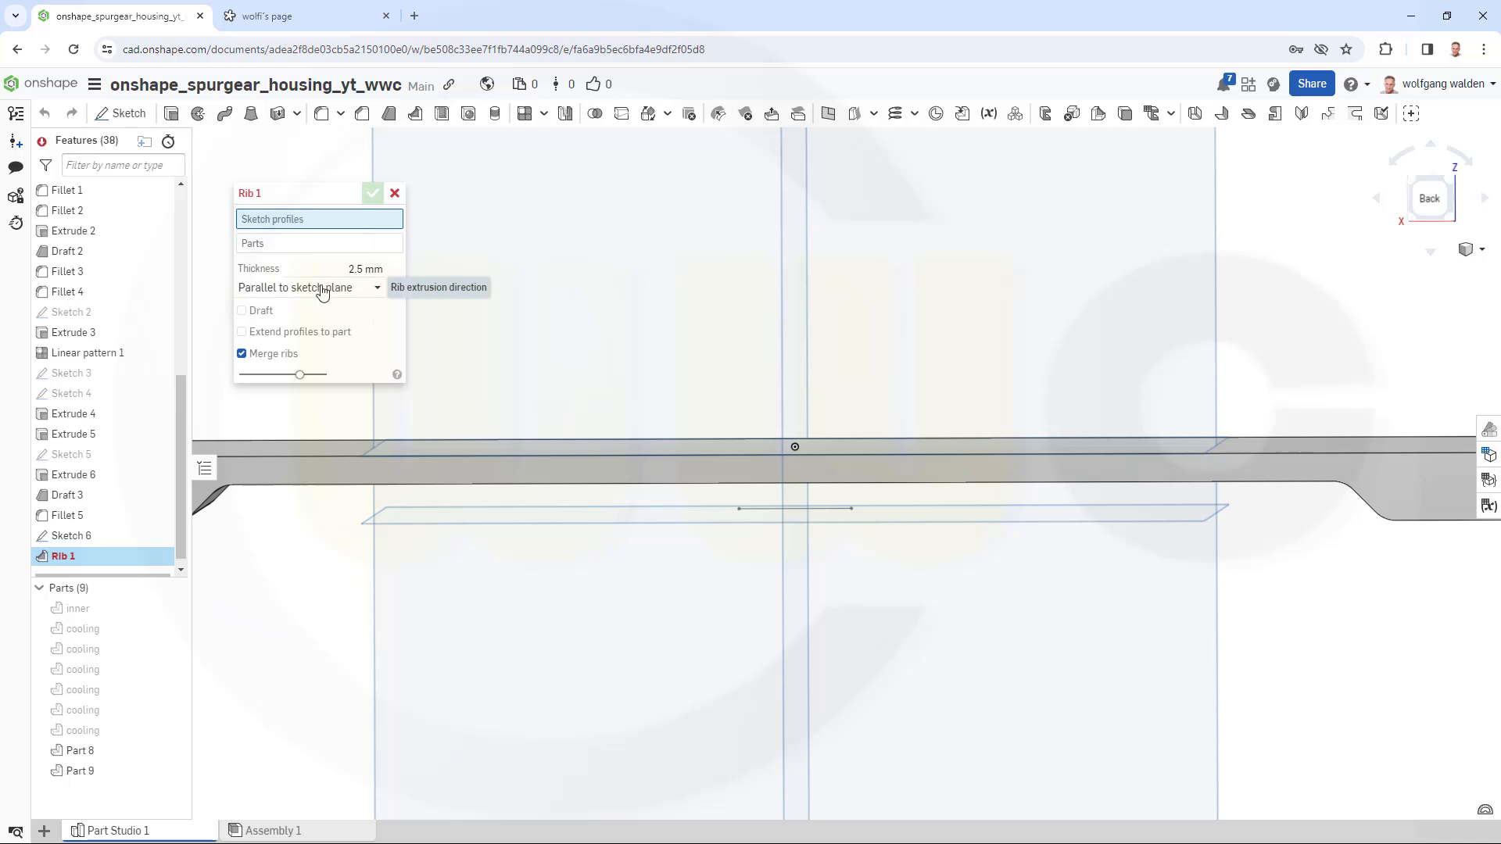
left_click(364, 269)
type("4")
key("Tab")
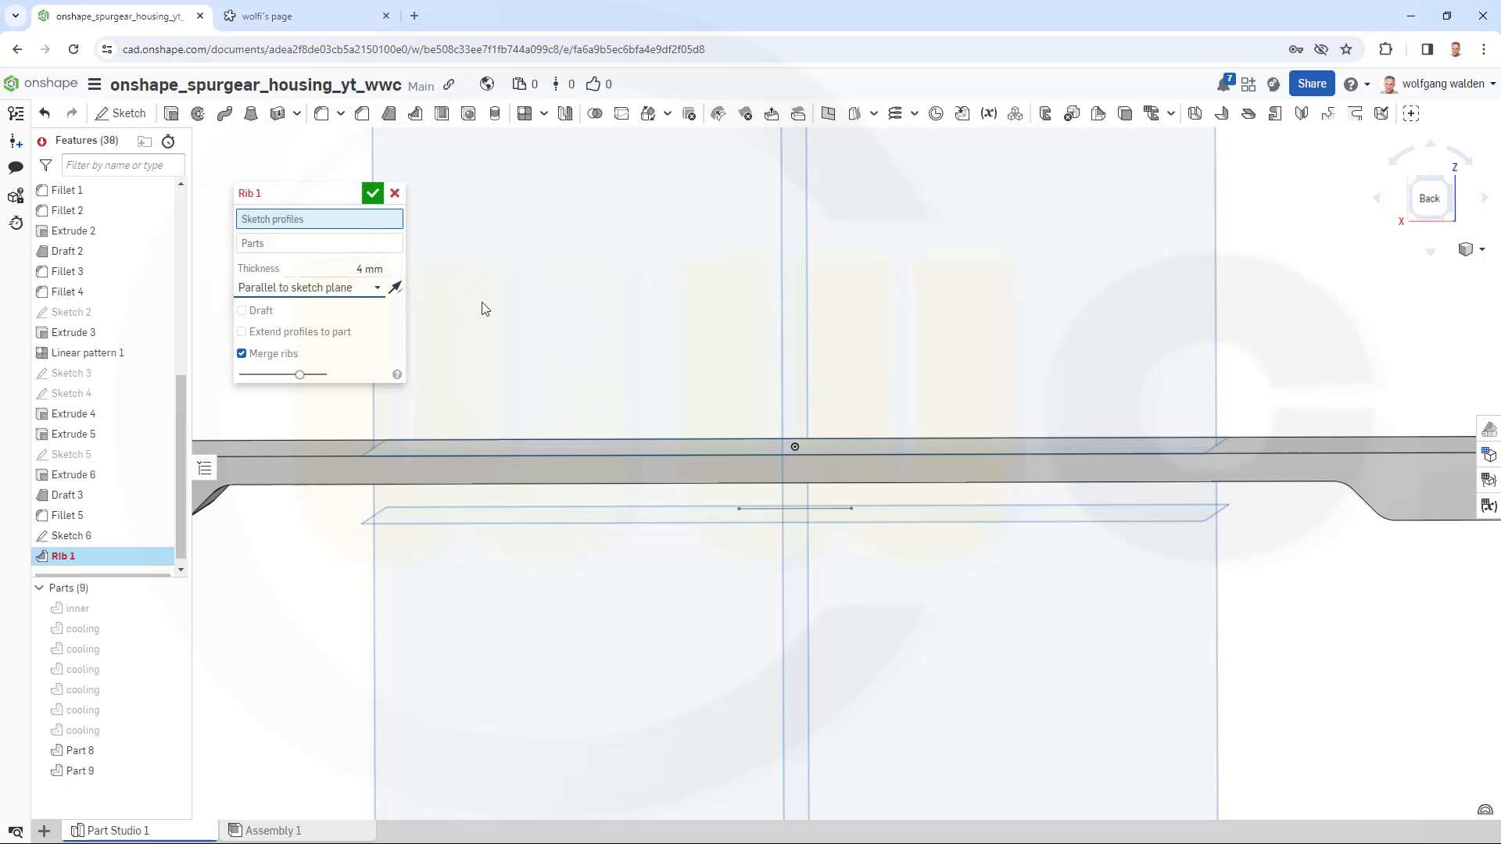
left_click(760, 509)
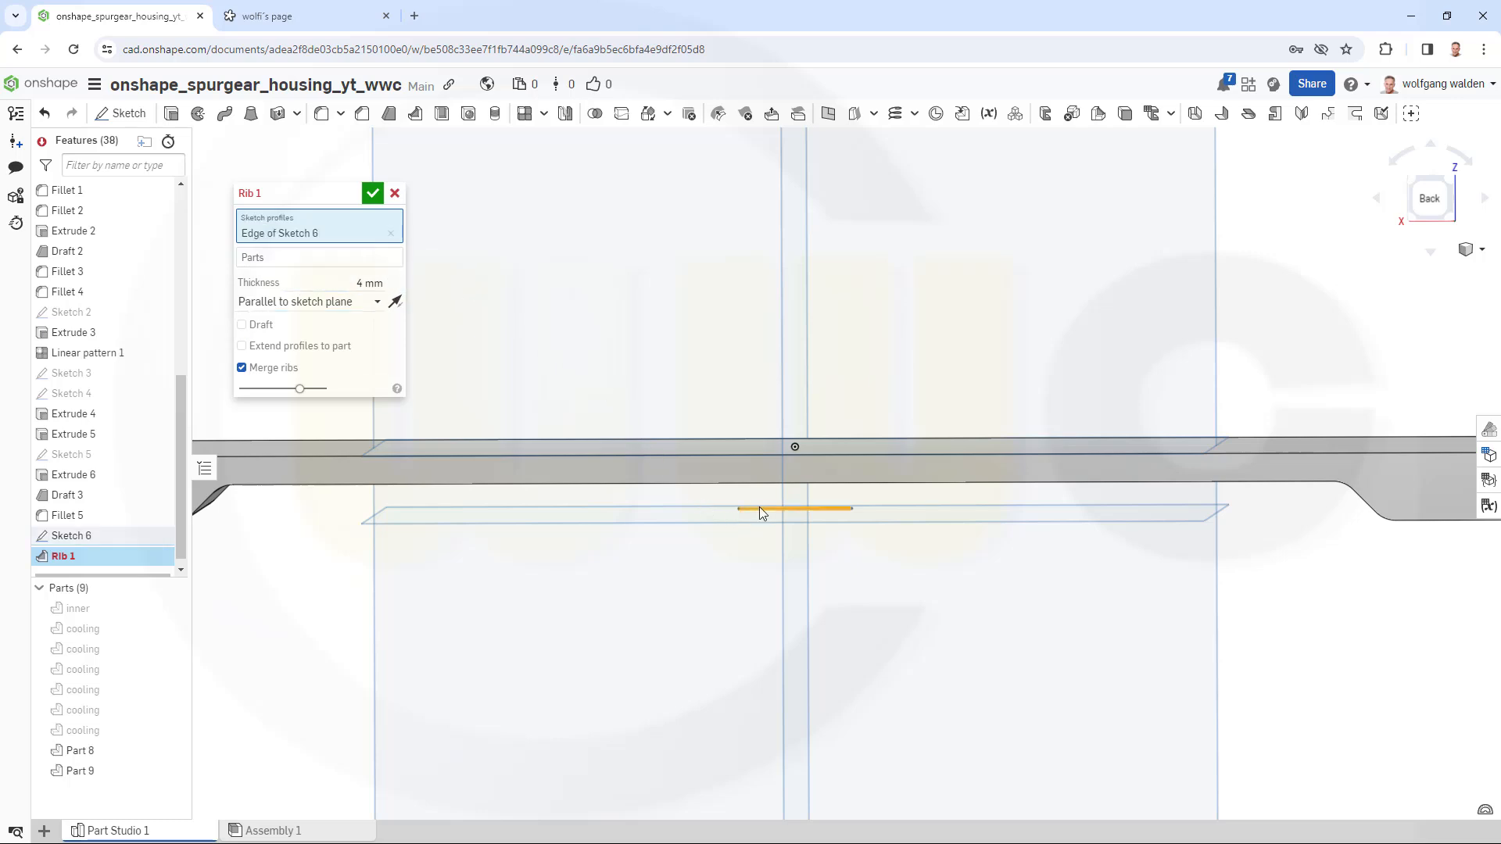
left_click(395, 303)
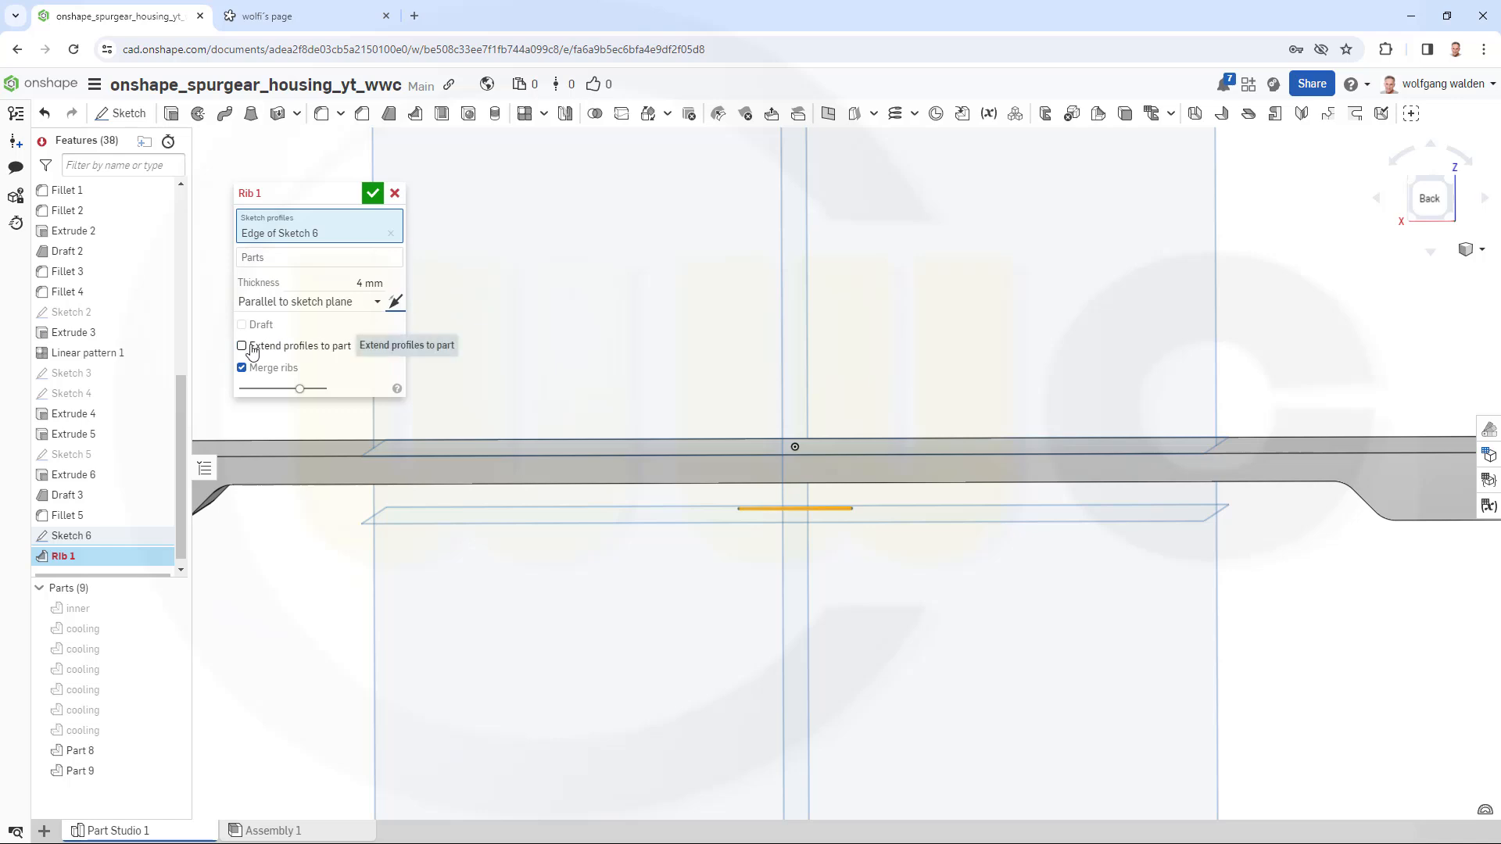
left_click(242, 346)
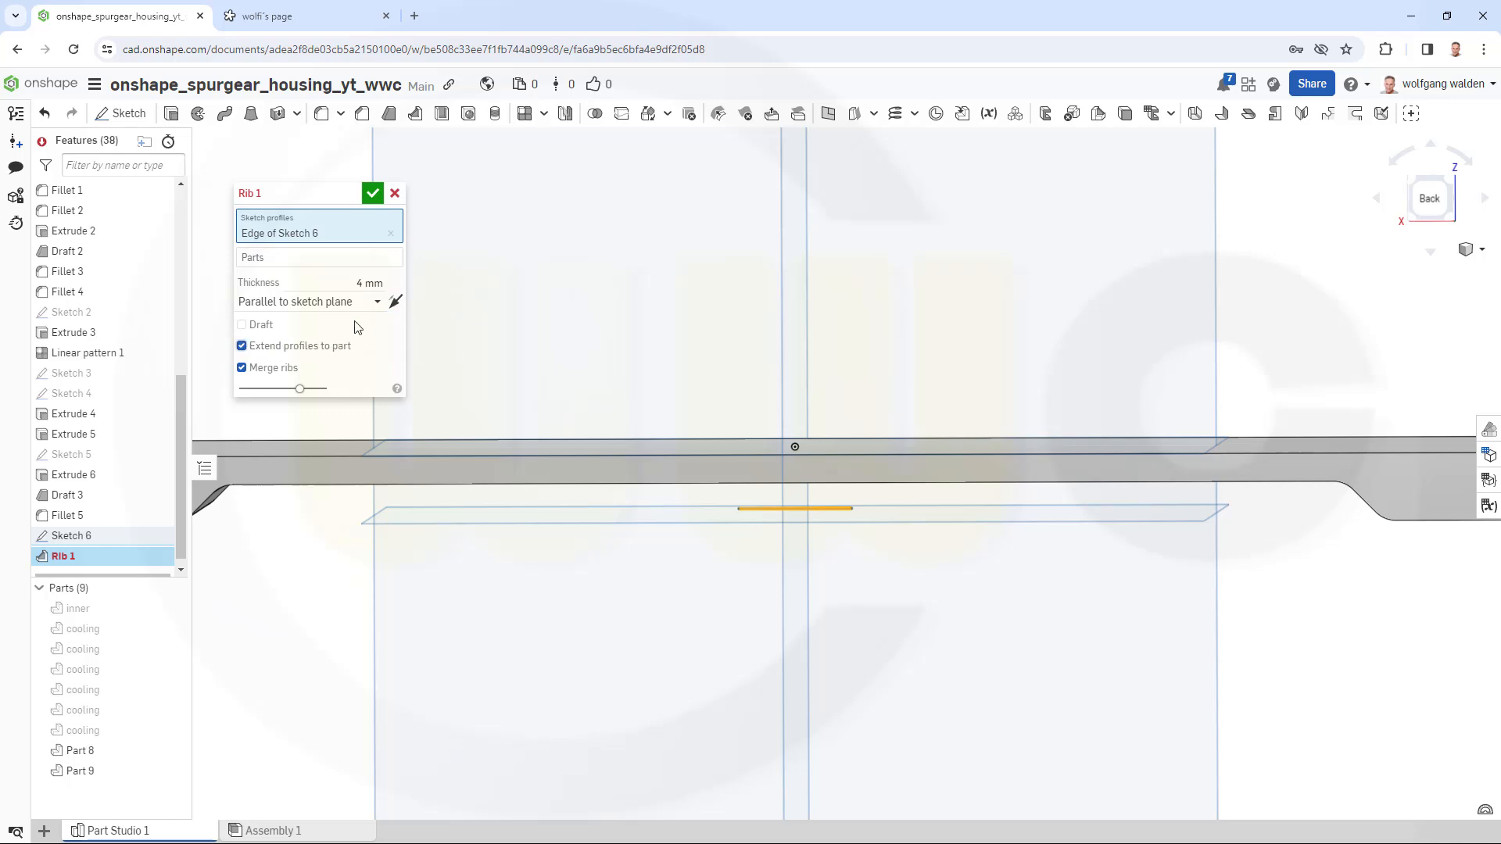
- Assign the base plate as the rib's part, reverse the rib direction toward the recess floor, and accept the rib
left_click(285, 262)
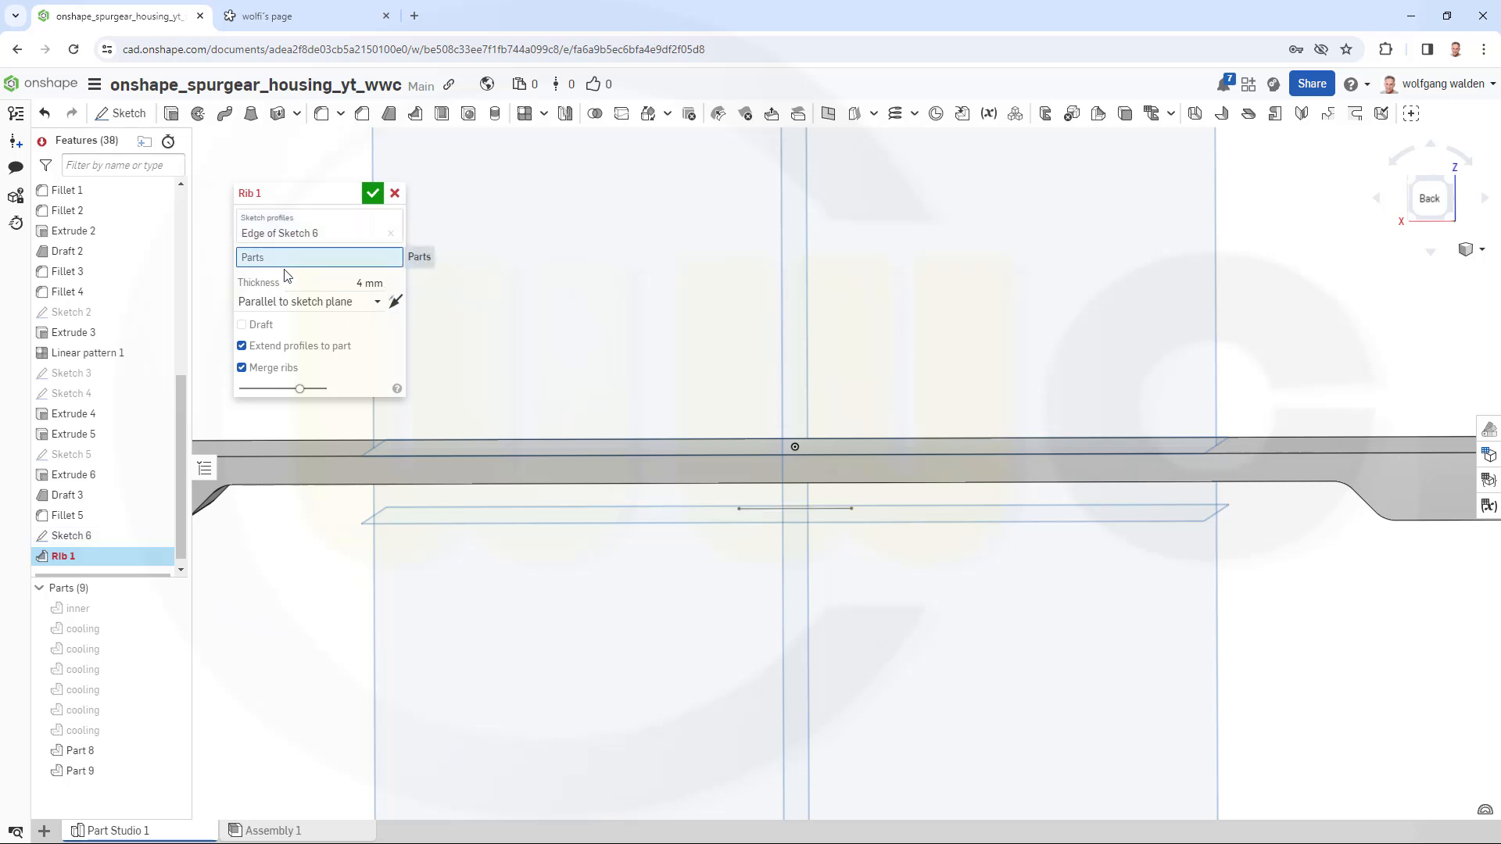
left_click(299, 465)
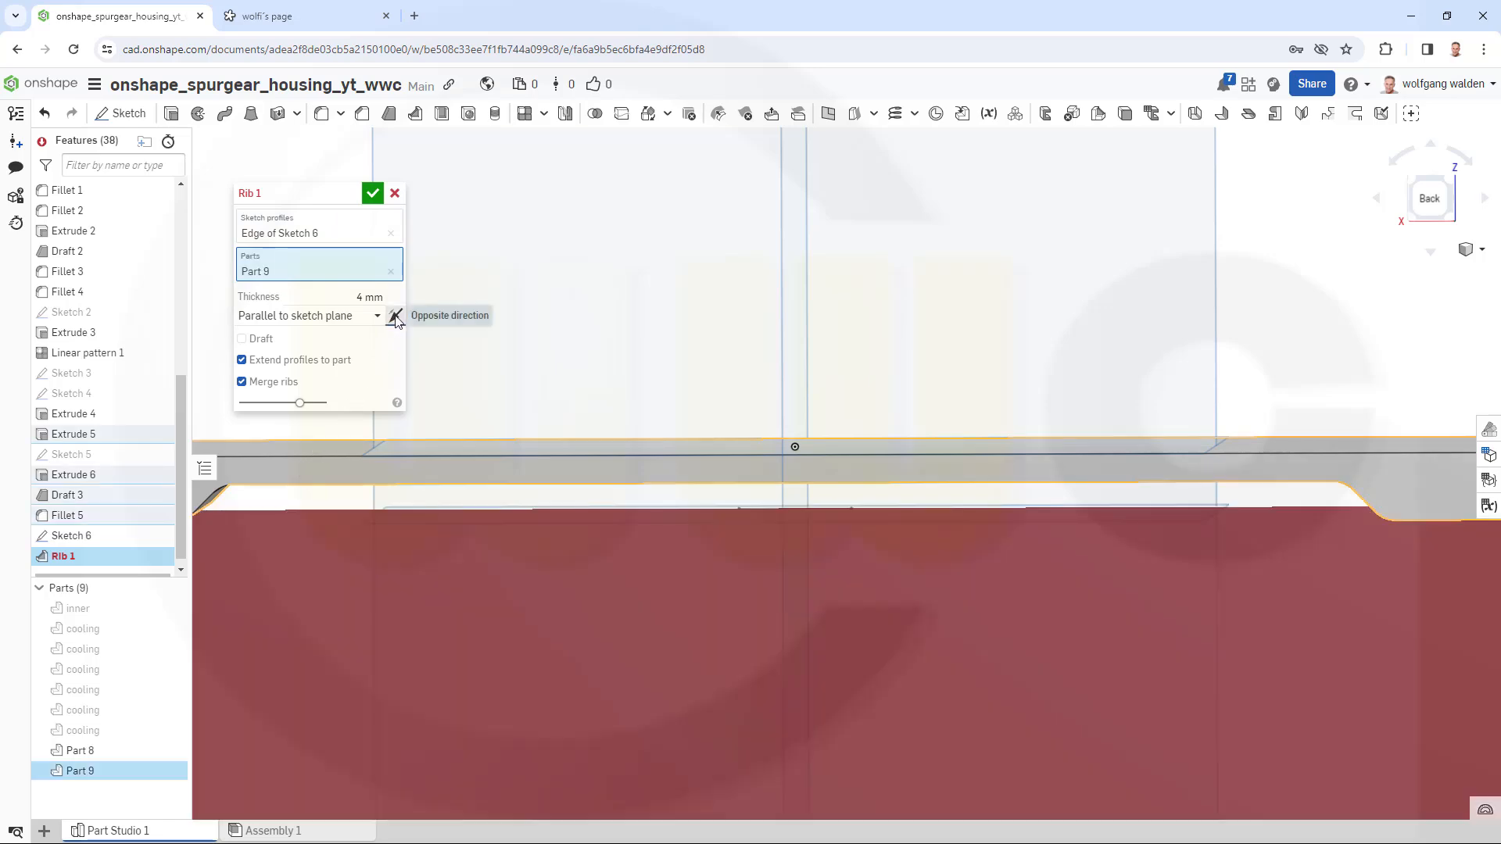
left_click(396, 316)
right_click_drag(527, 512, 614, 587)
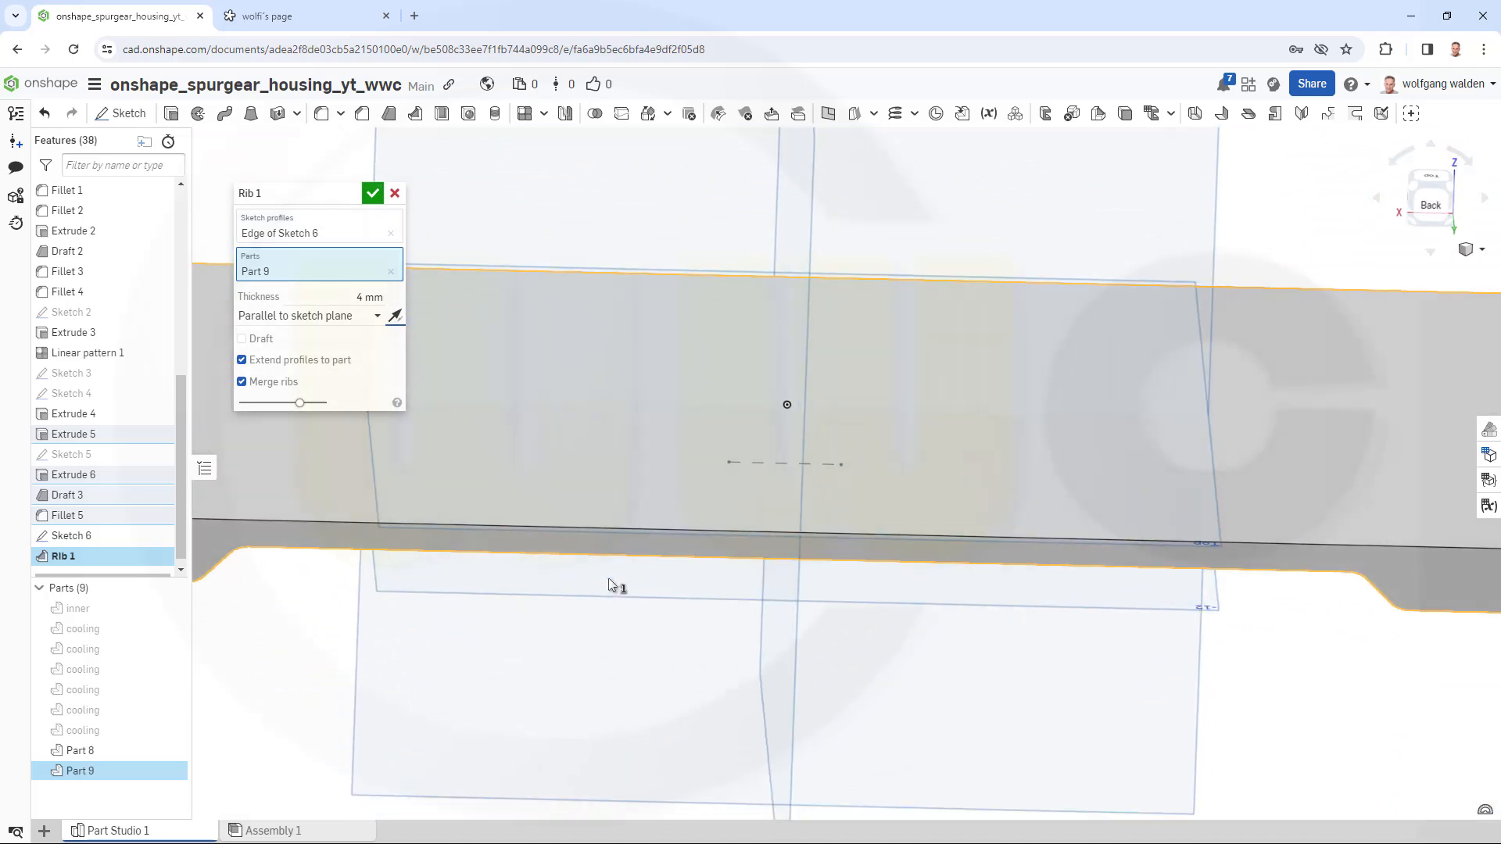
left_click(374, 196)
- Start a linear feature pattern with the rib as the feature to repeat
right_click_drag(597, 339, 744, 235)
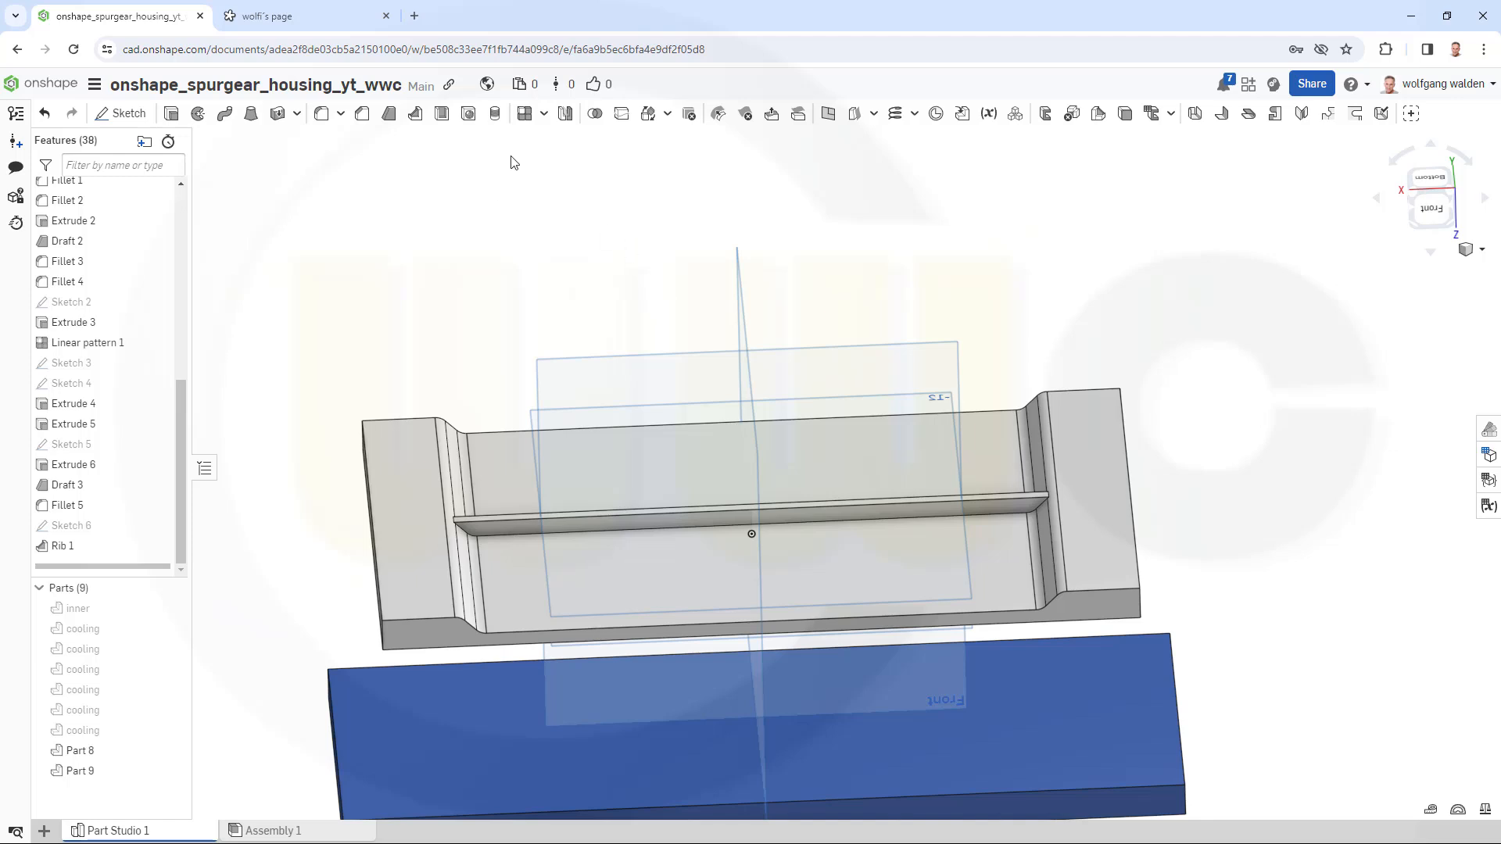
left_click(525, 113)
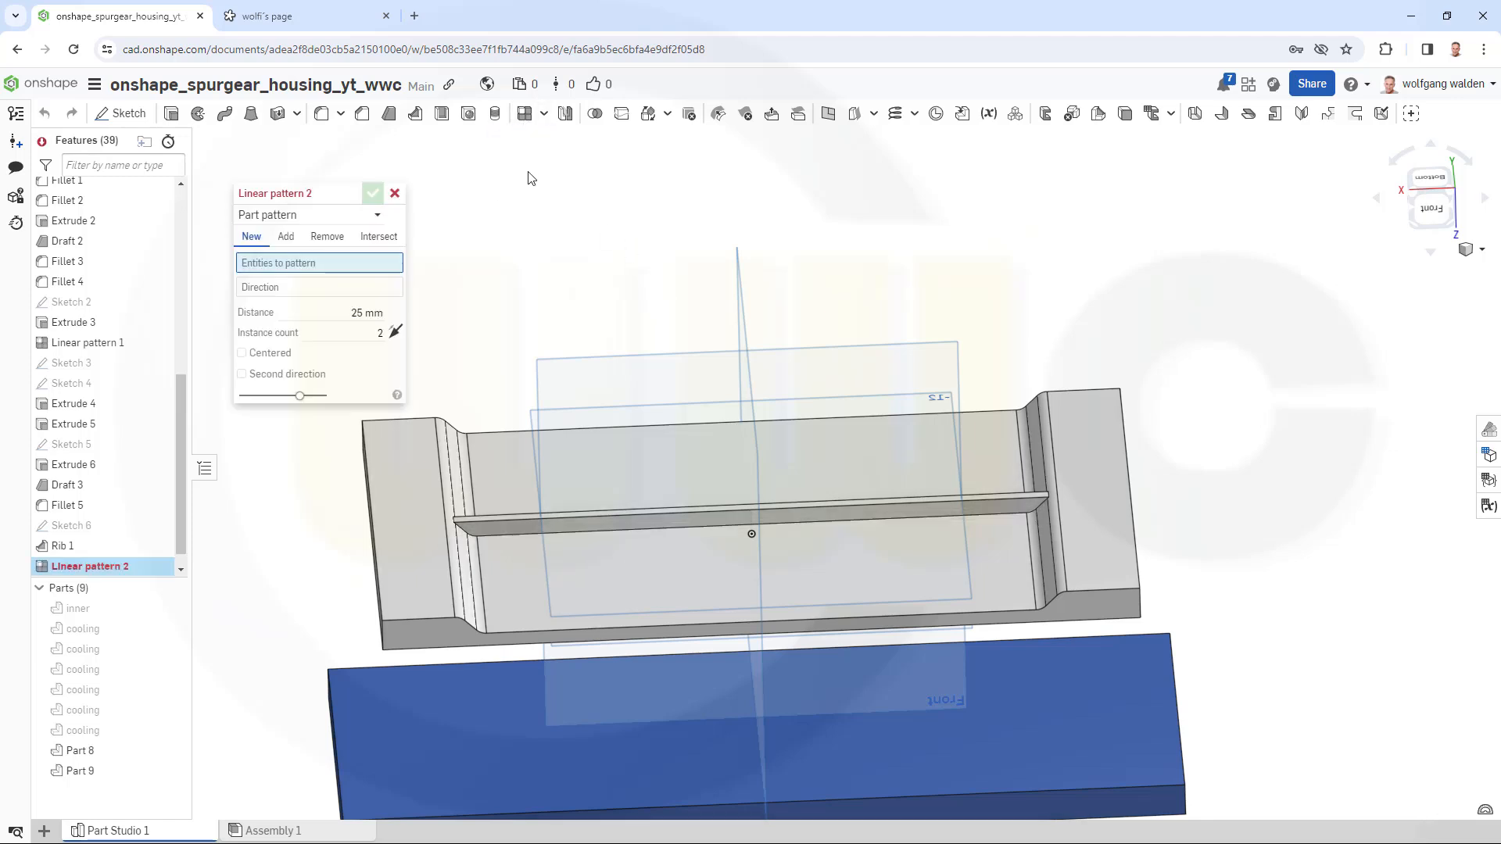
left_click(363, 217)
left_click(294, 259)
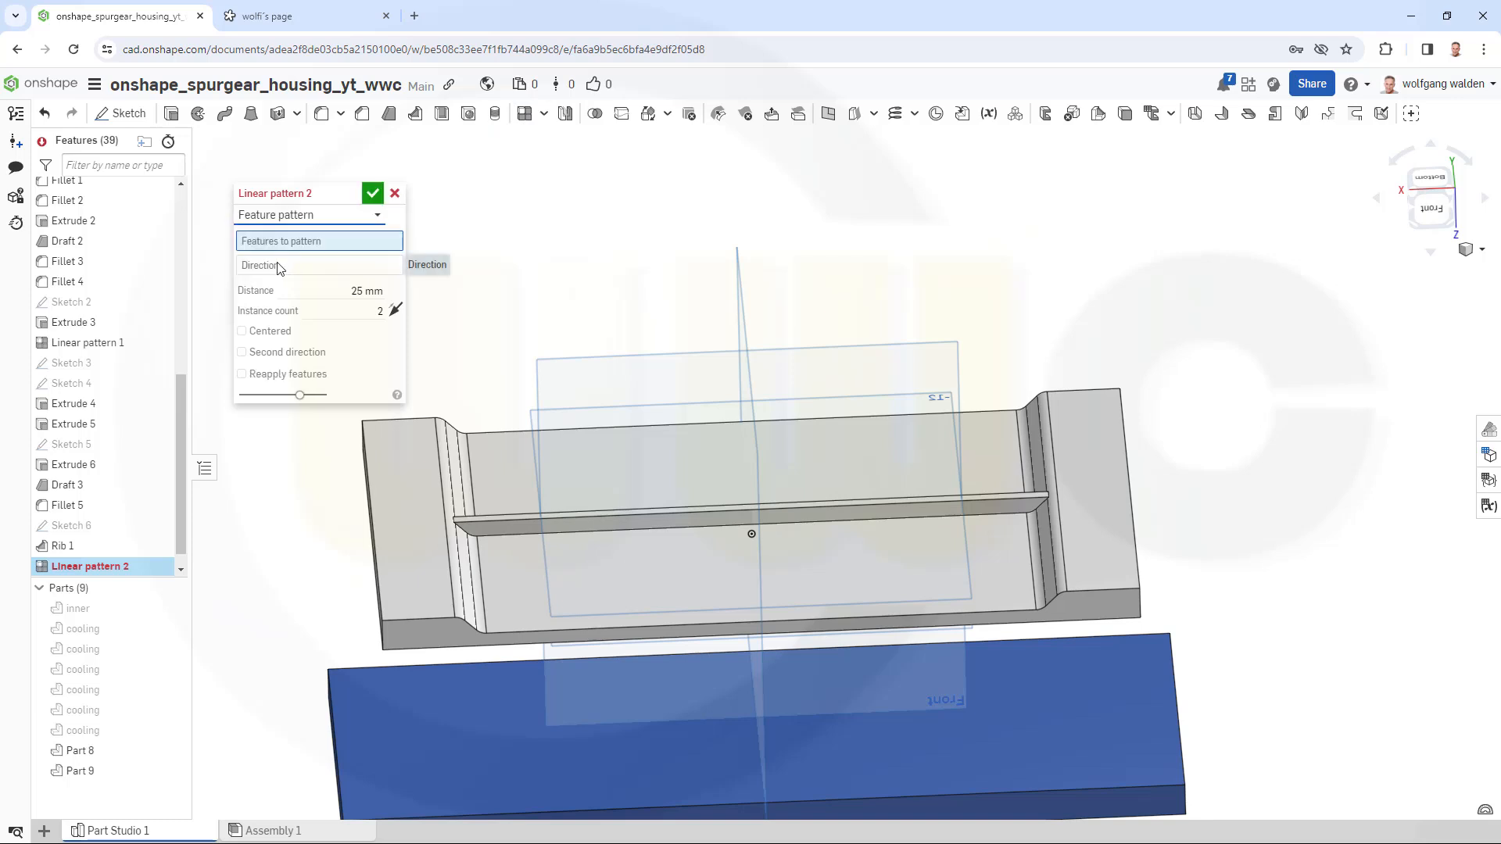
left_click(68, 552)
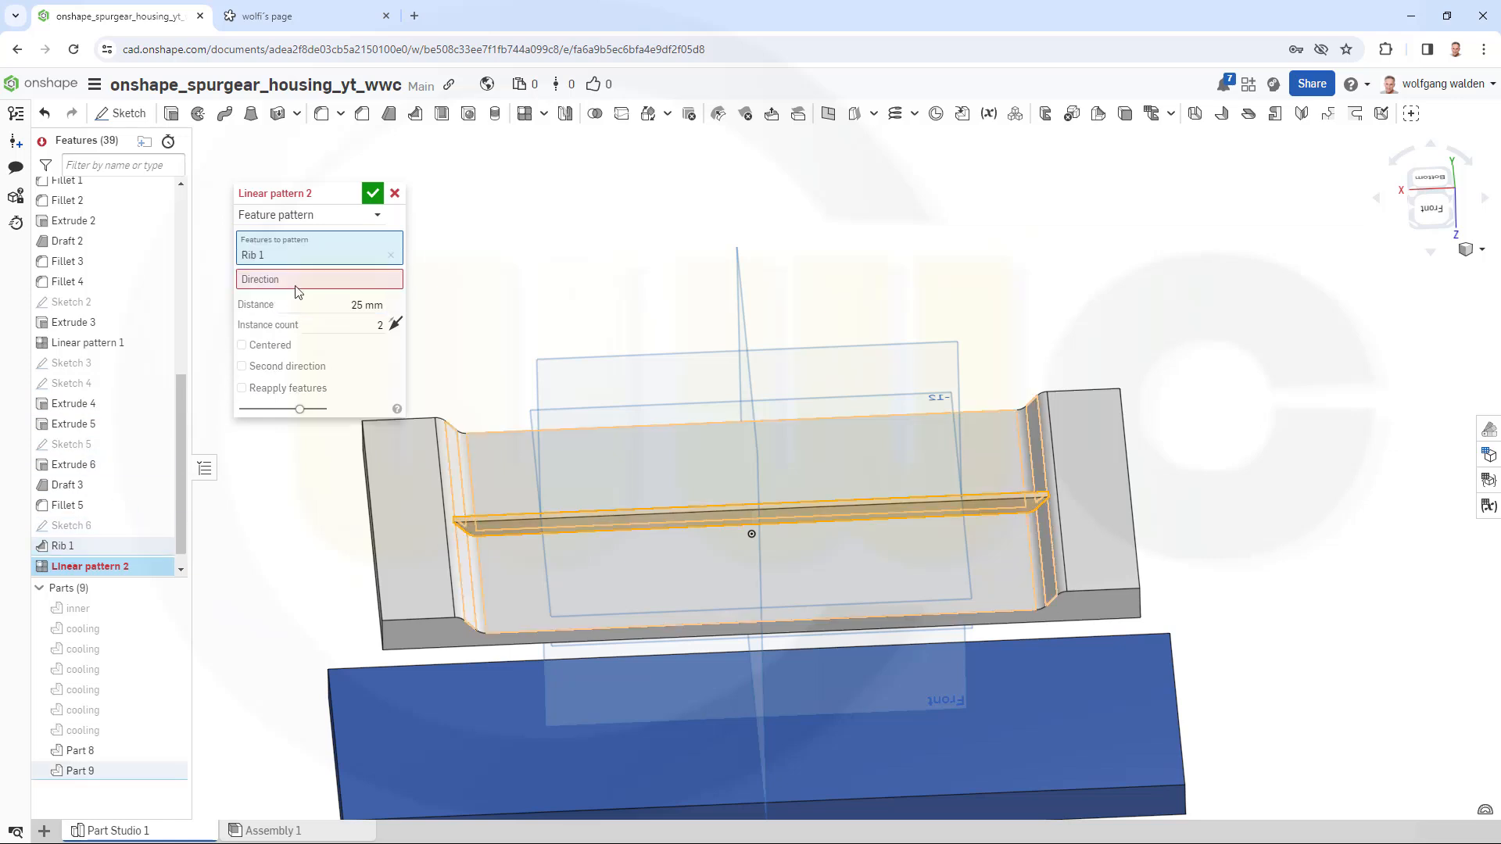
left_click(314, 279)
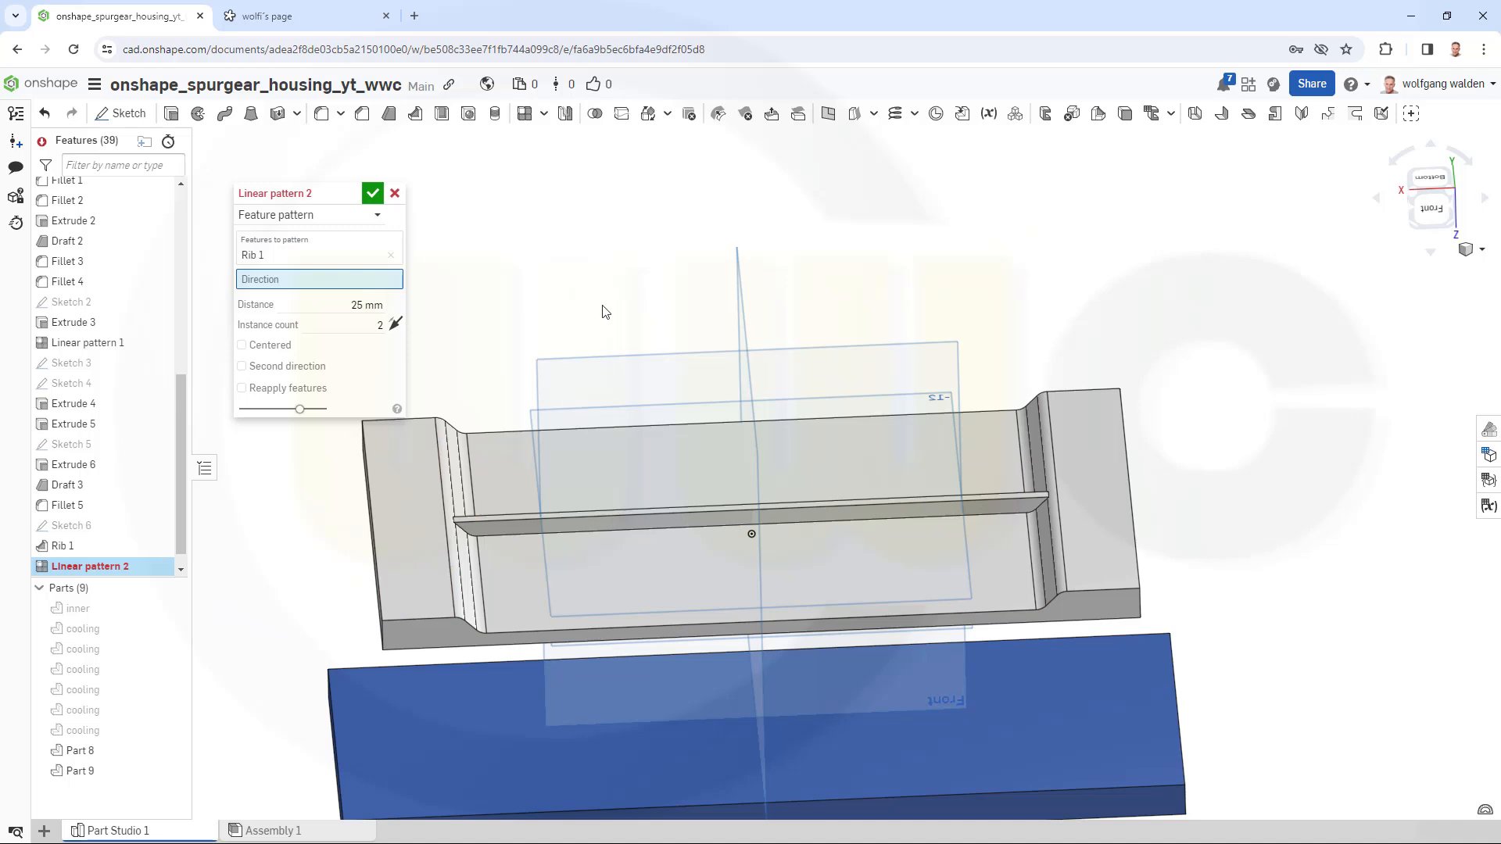
- Use the Front plane as the direction of the rib's linear pattern
right_click_drag(821, 296, 903, 373)
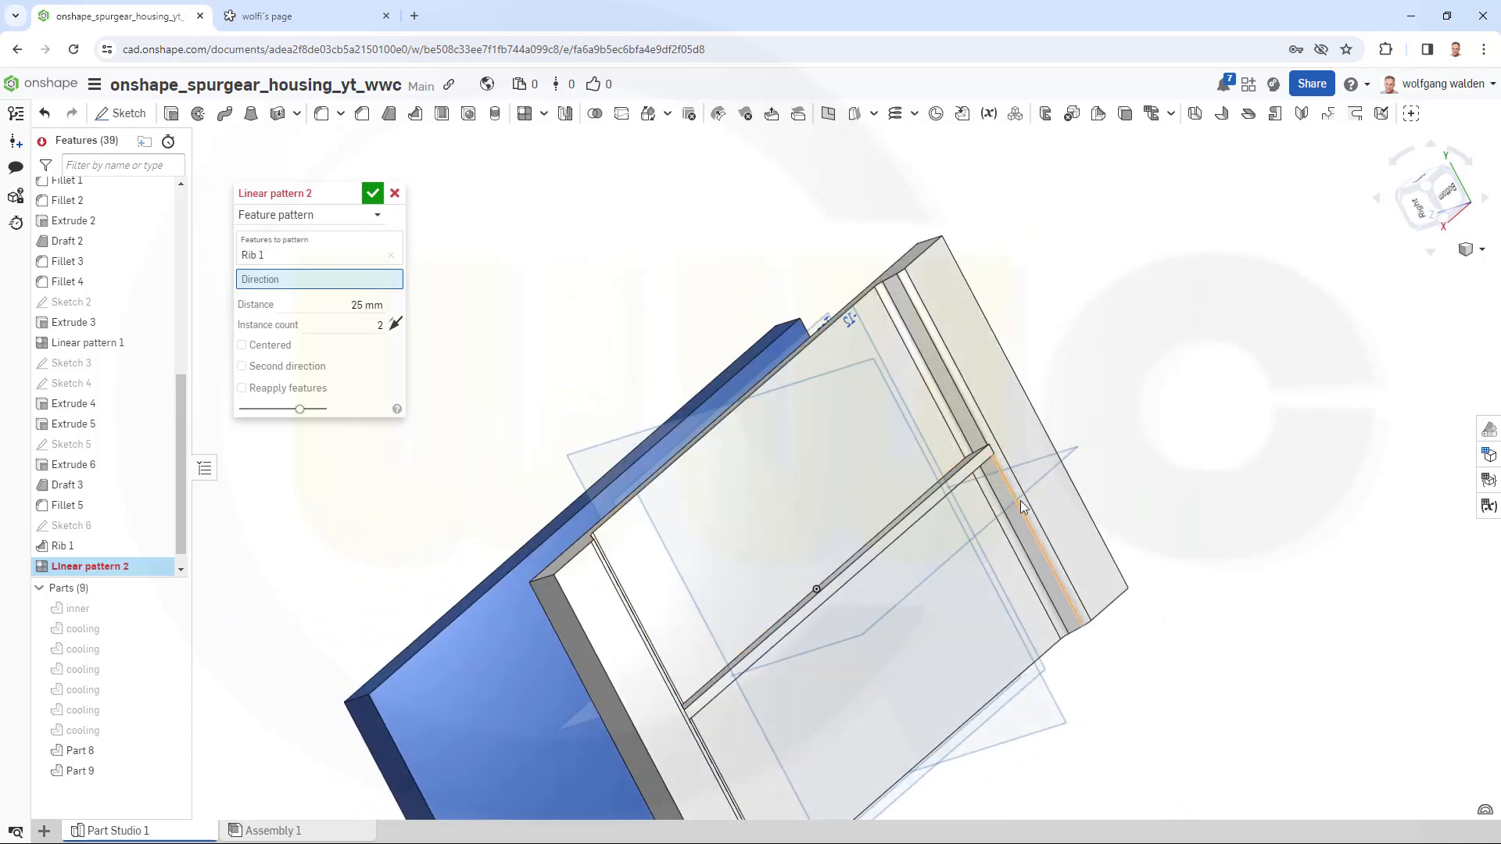
right_click_drag(1160, 456, 1066, 476)
left_click(1047, 485)
right_click_drag(1139, 576, 1062, 519)
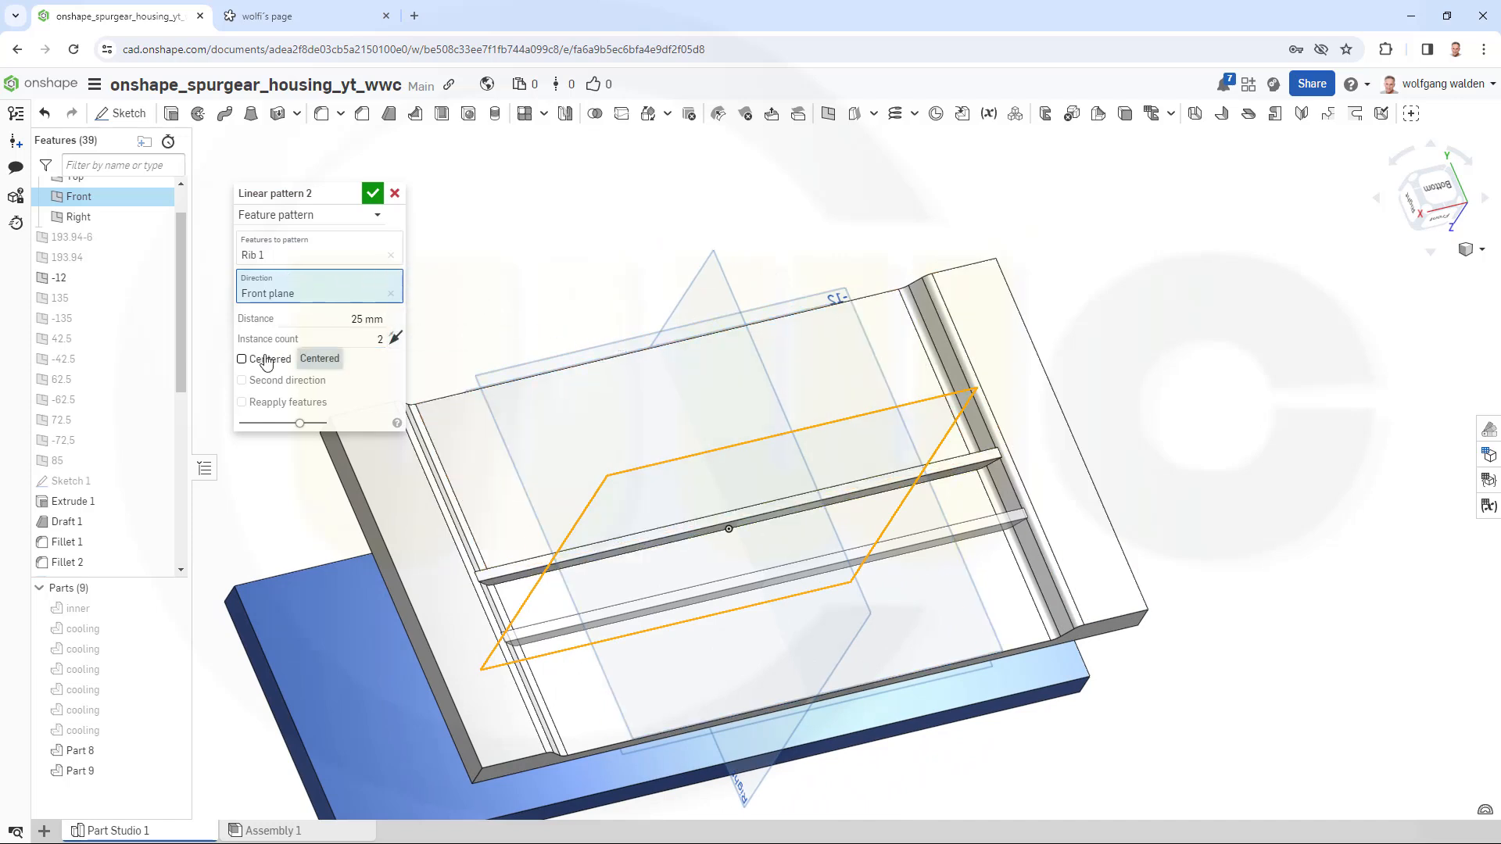
- Make the rib pattern centered on the original rib and set its instance count to 3
left_click(358, 339)
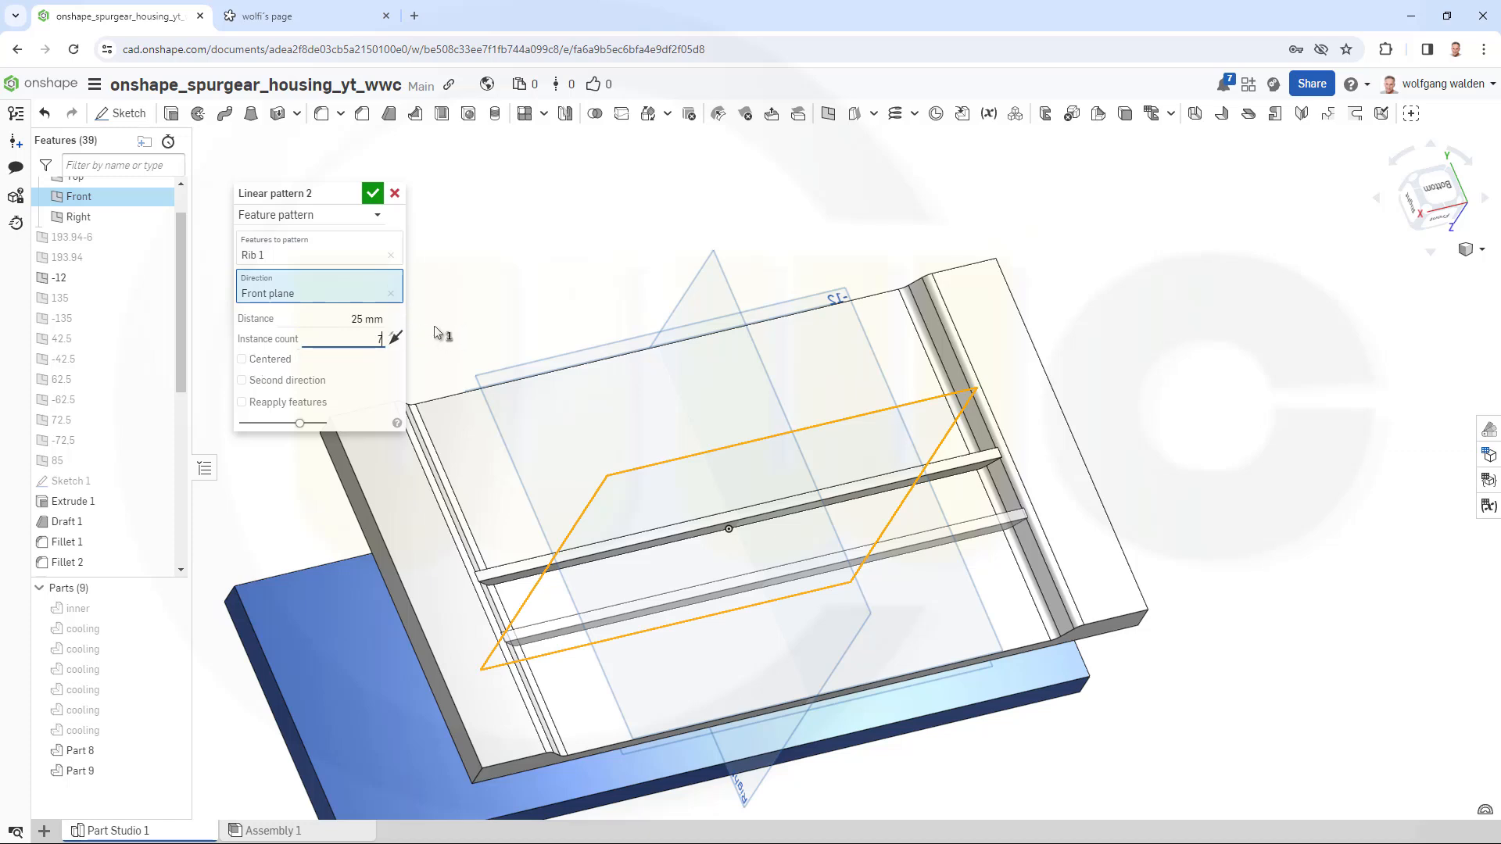
left_click(243, 360)
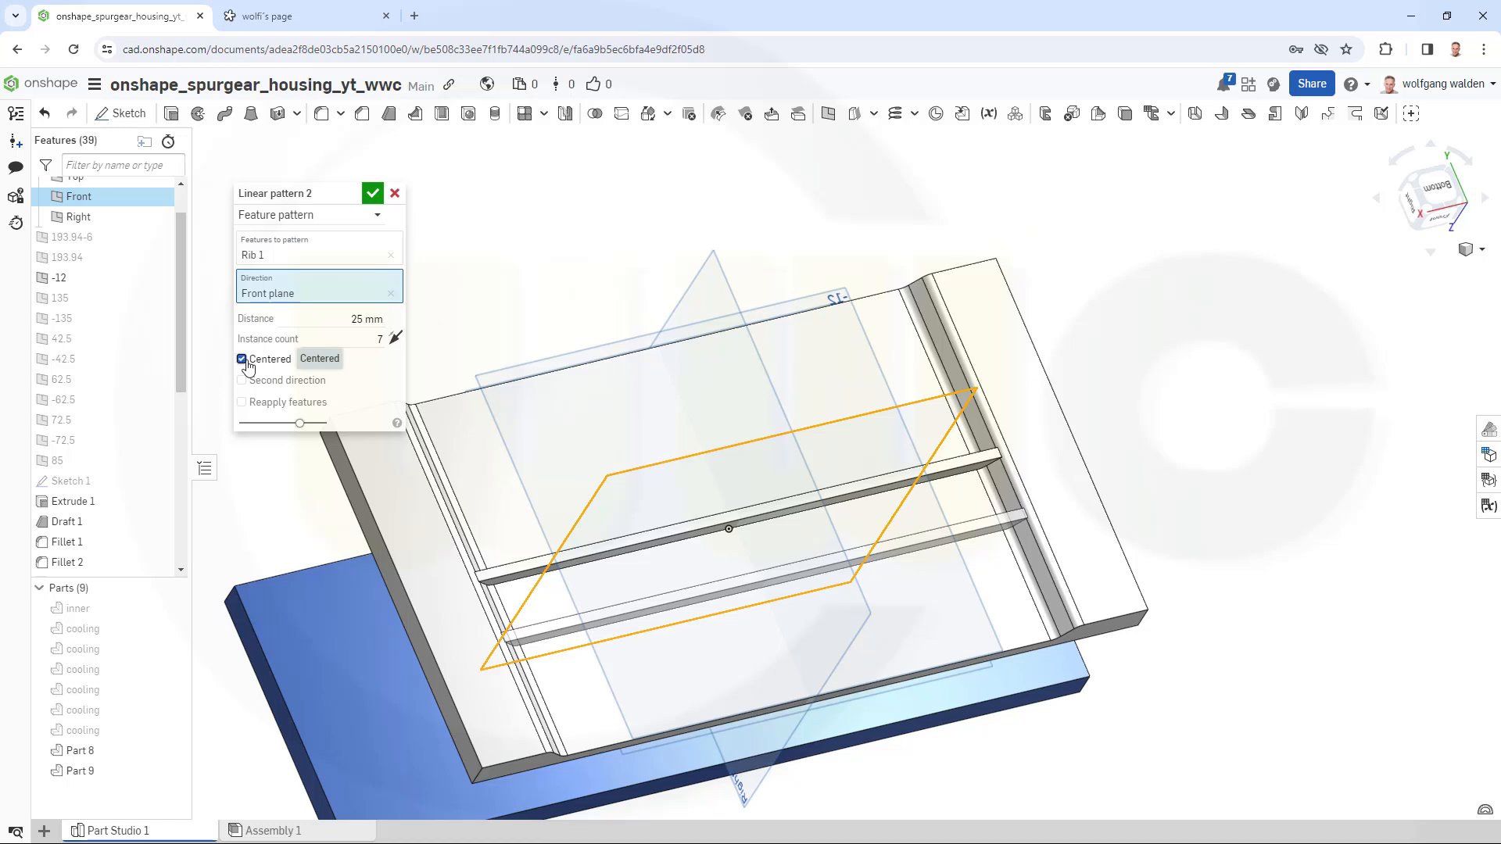
left_click(362, 343)
type("3")
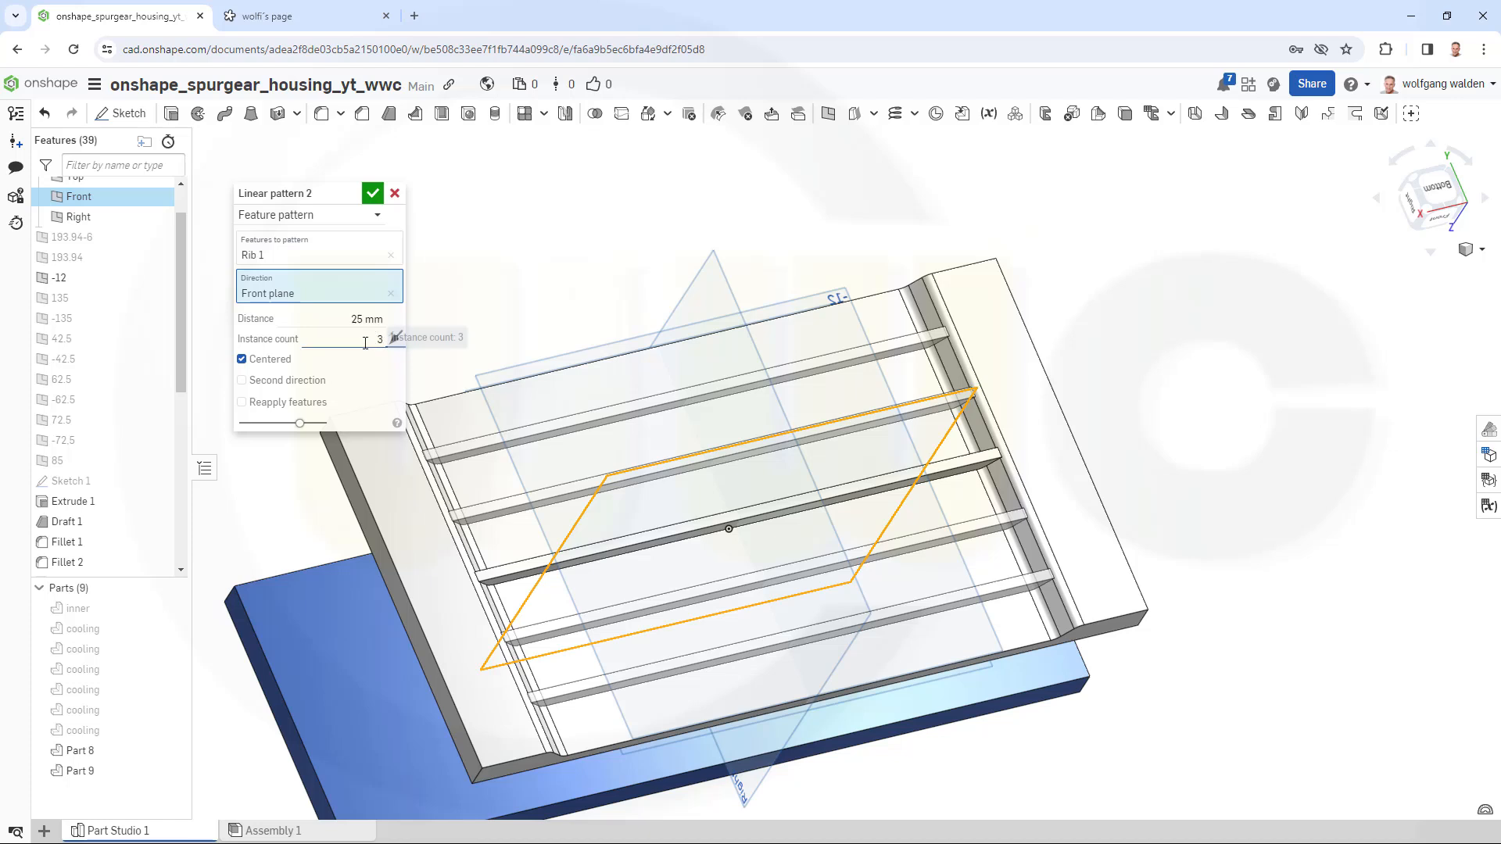
- Set the rib pattern's spacing to 20 mm and its instance count to 4, and accept the pattern
left_click(361, 319)
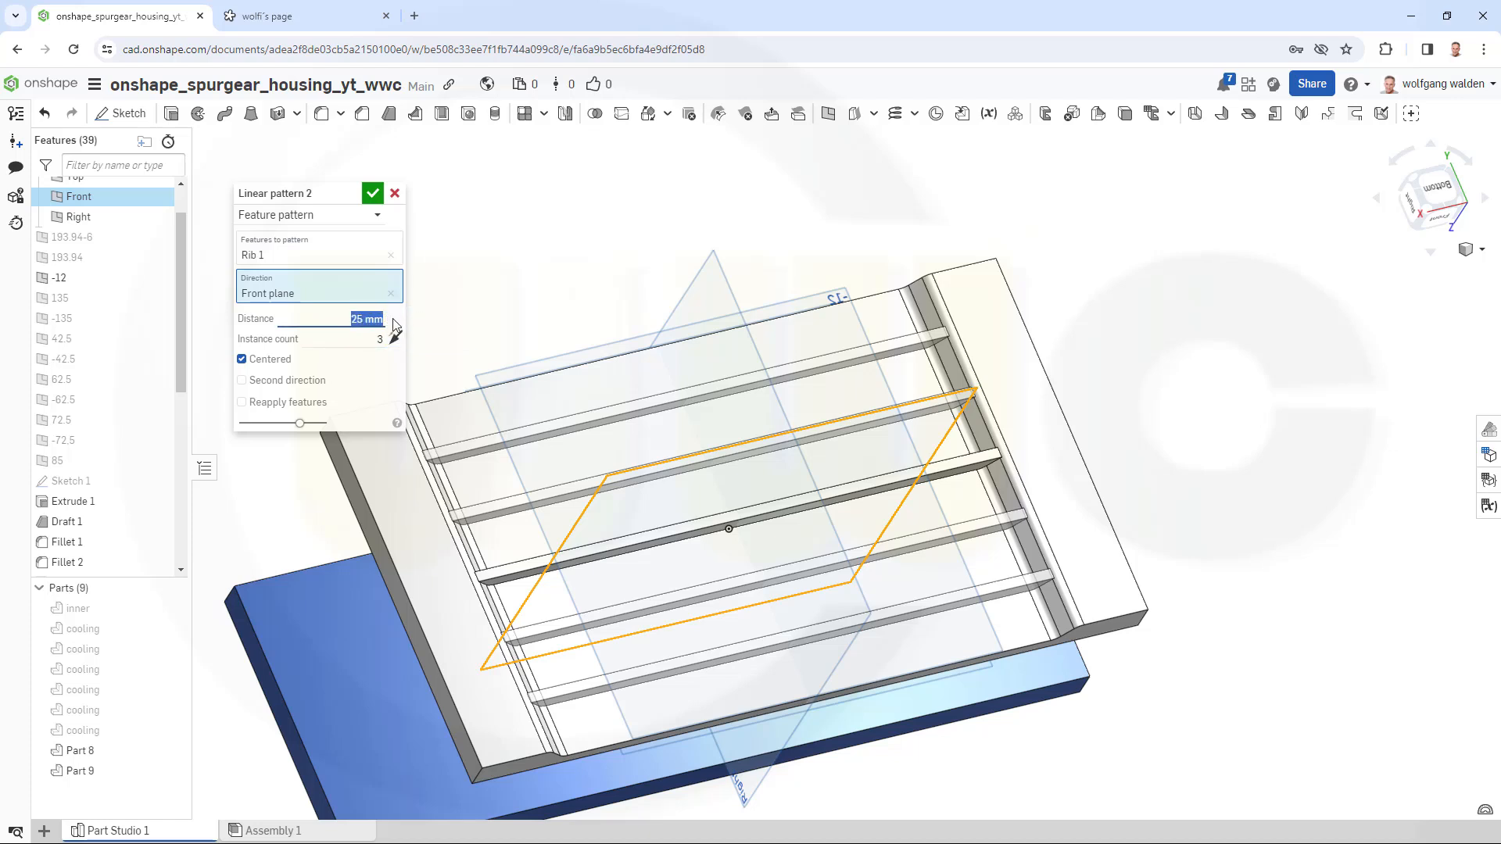
type("20")
key("Tab")
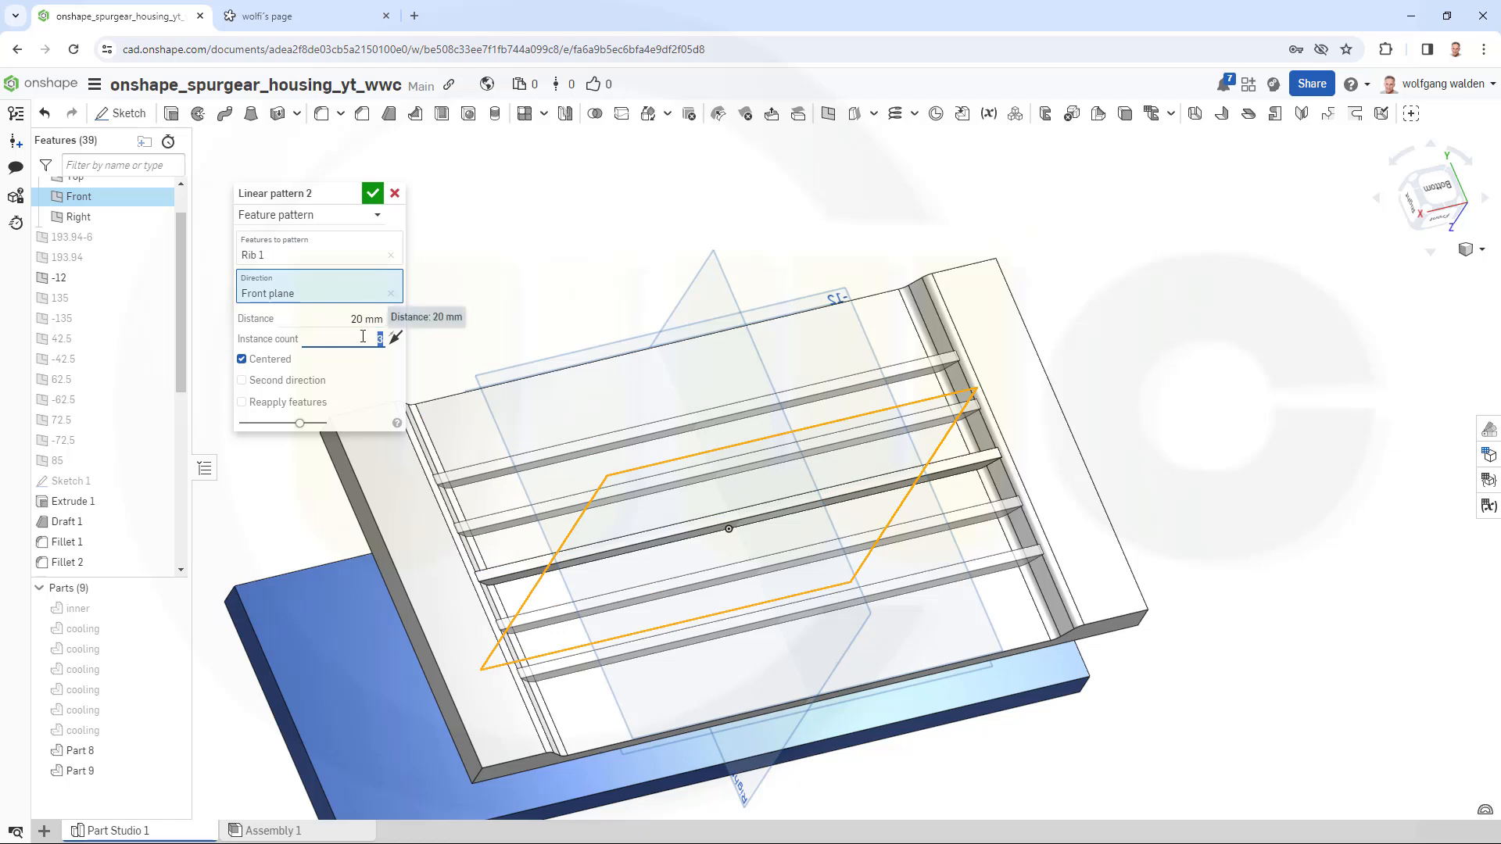
type("4")
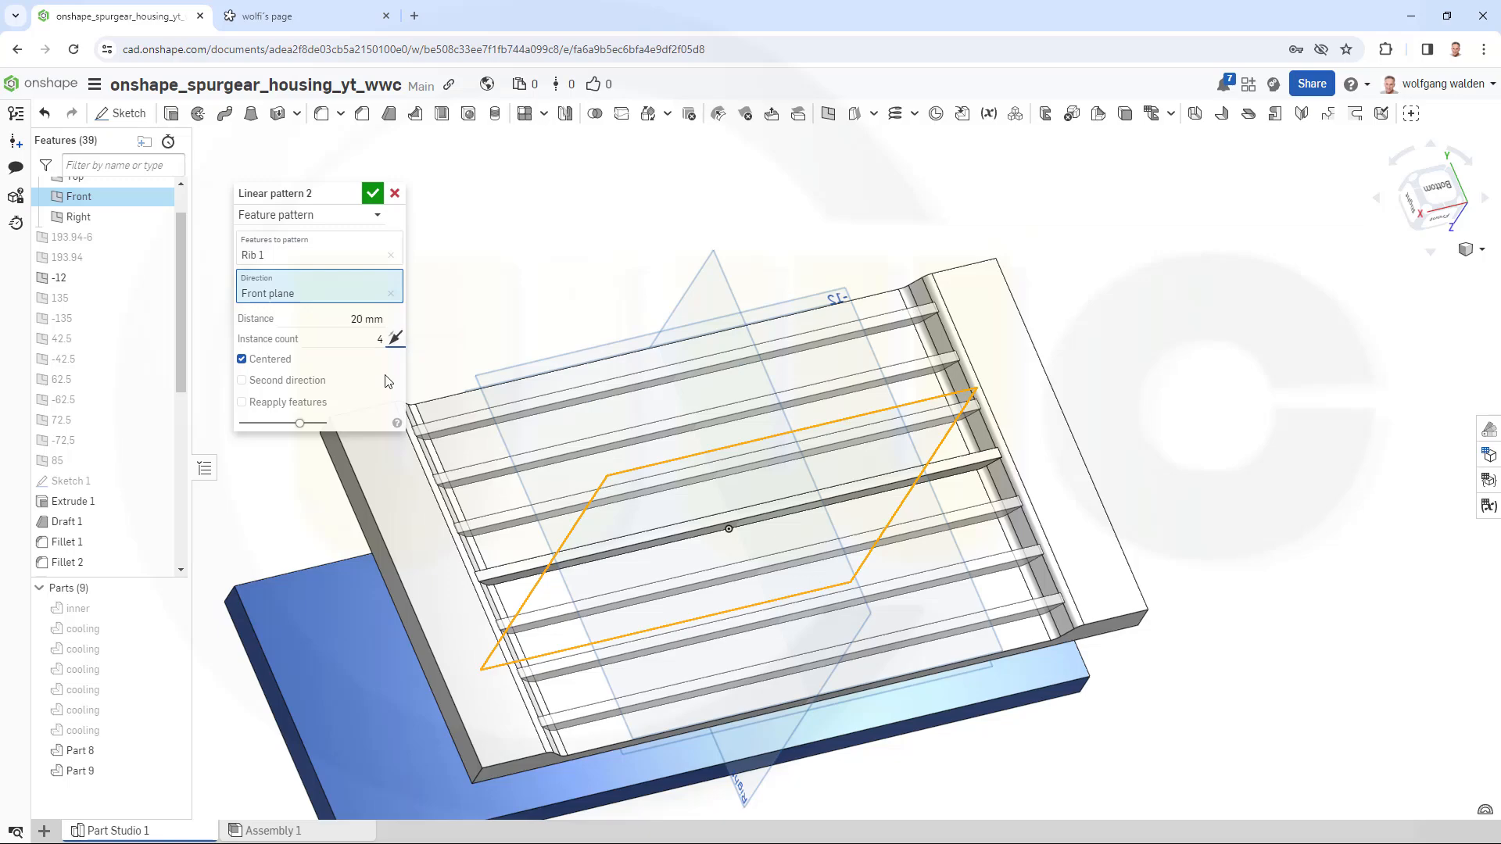
left_click(372, 199)
- Show the hidden inner part and all six cooling parts together with the flange and base plates
right_click_drag(610, 251, 603, 425)
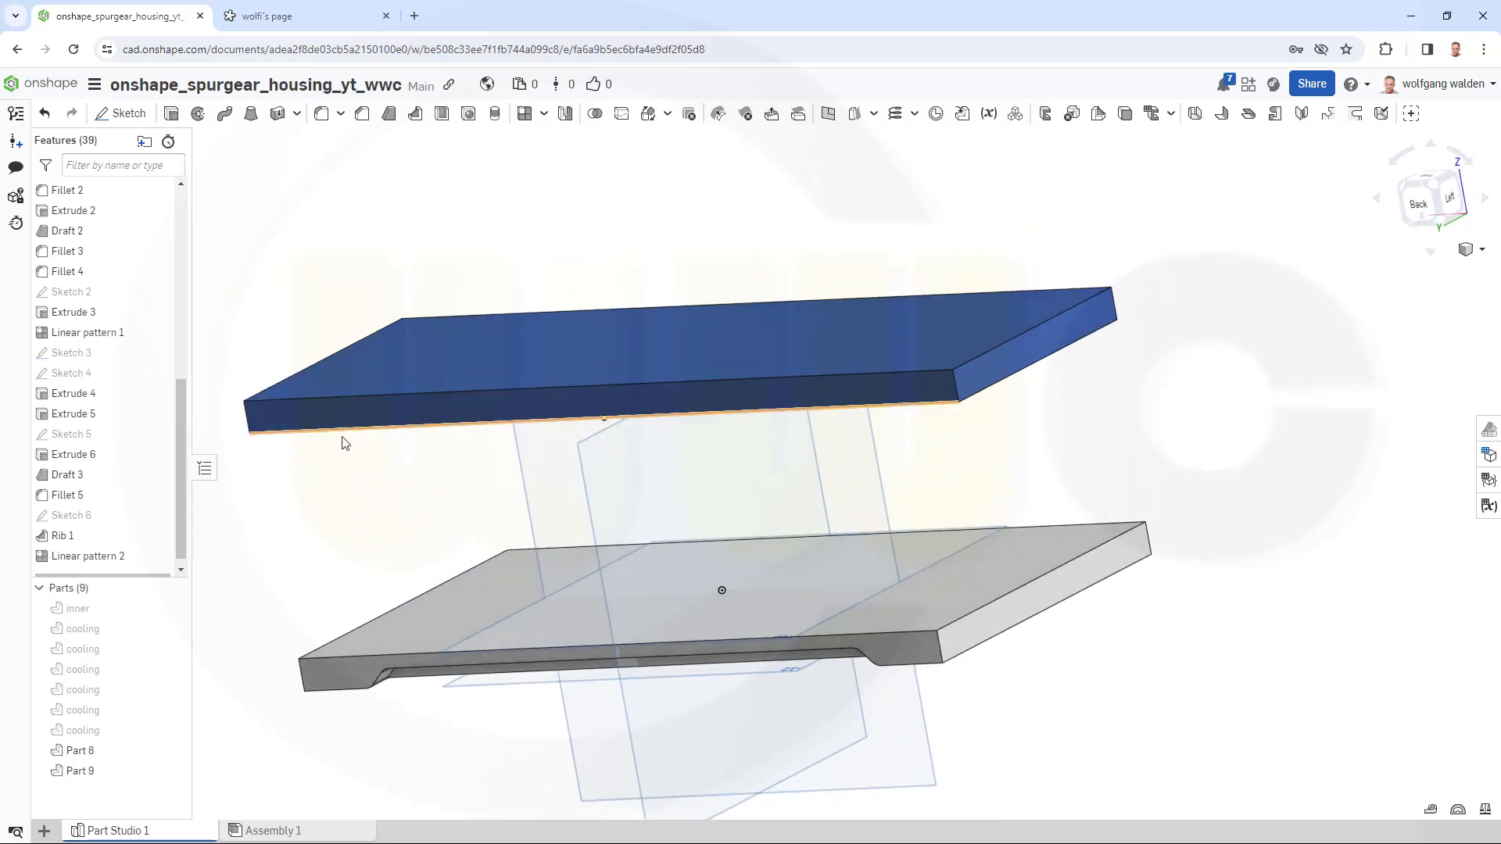
right_click_drag(345, 440, 371, 469)
left_click(81, 608)
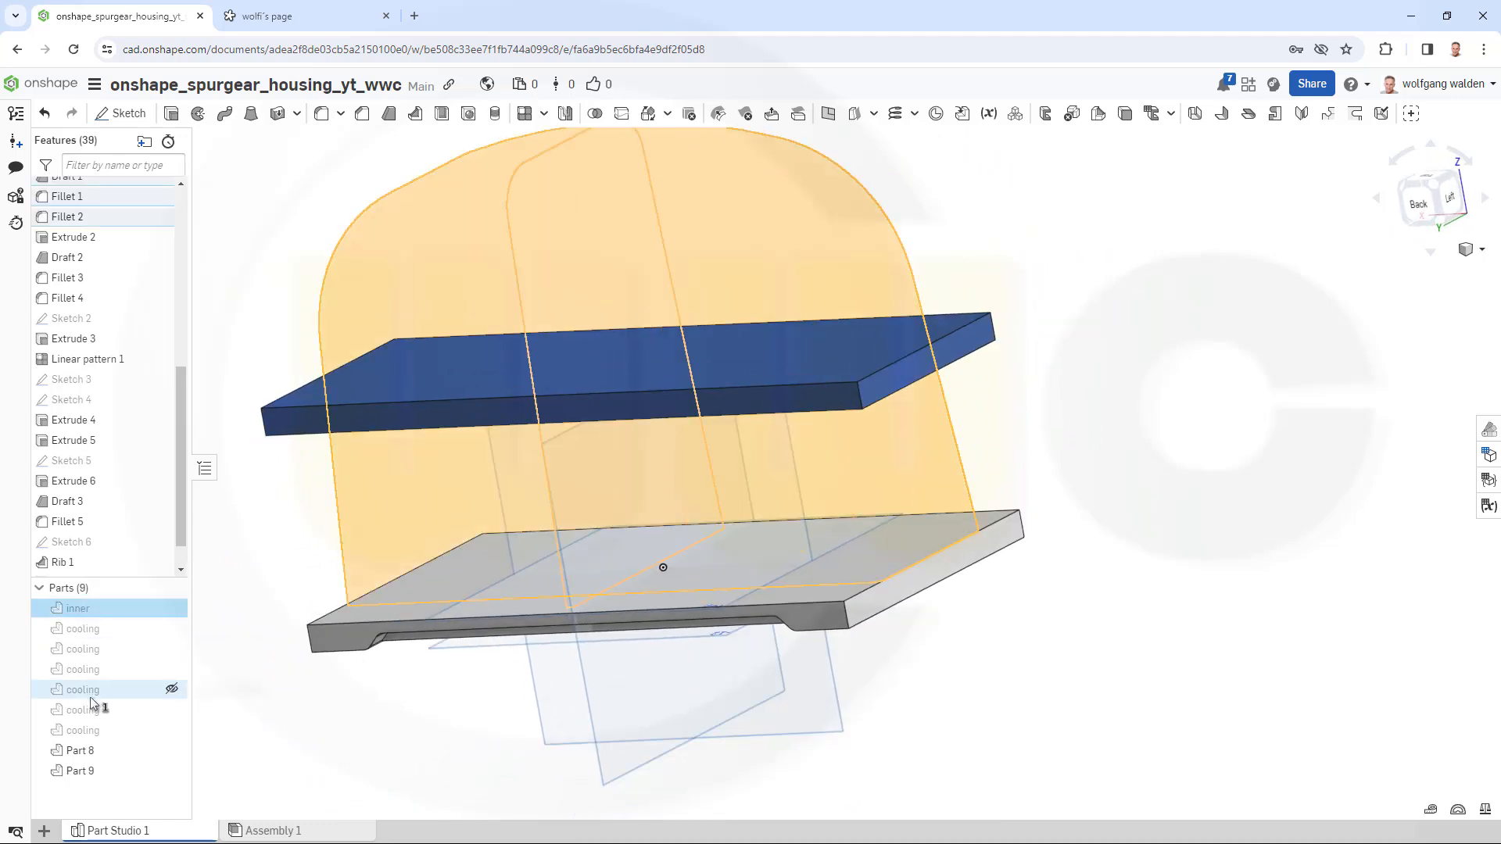
left_click(86, 731, "shift")
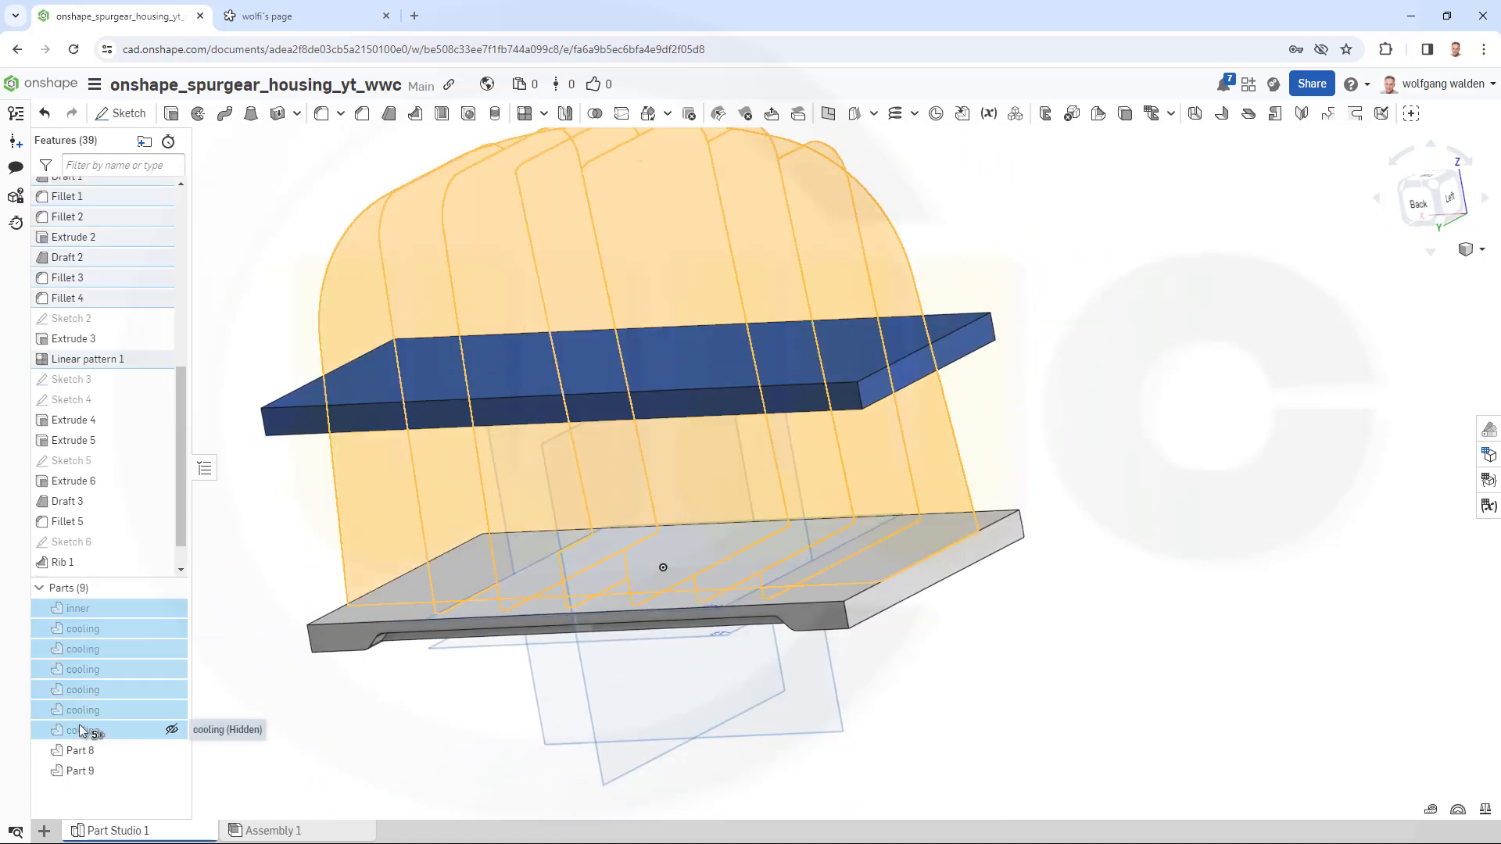
right_click(98, 669)
left_click(144, 546)
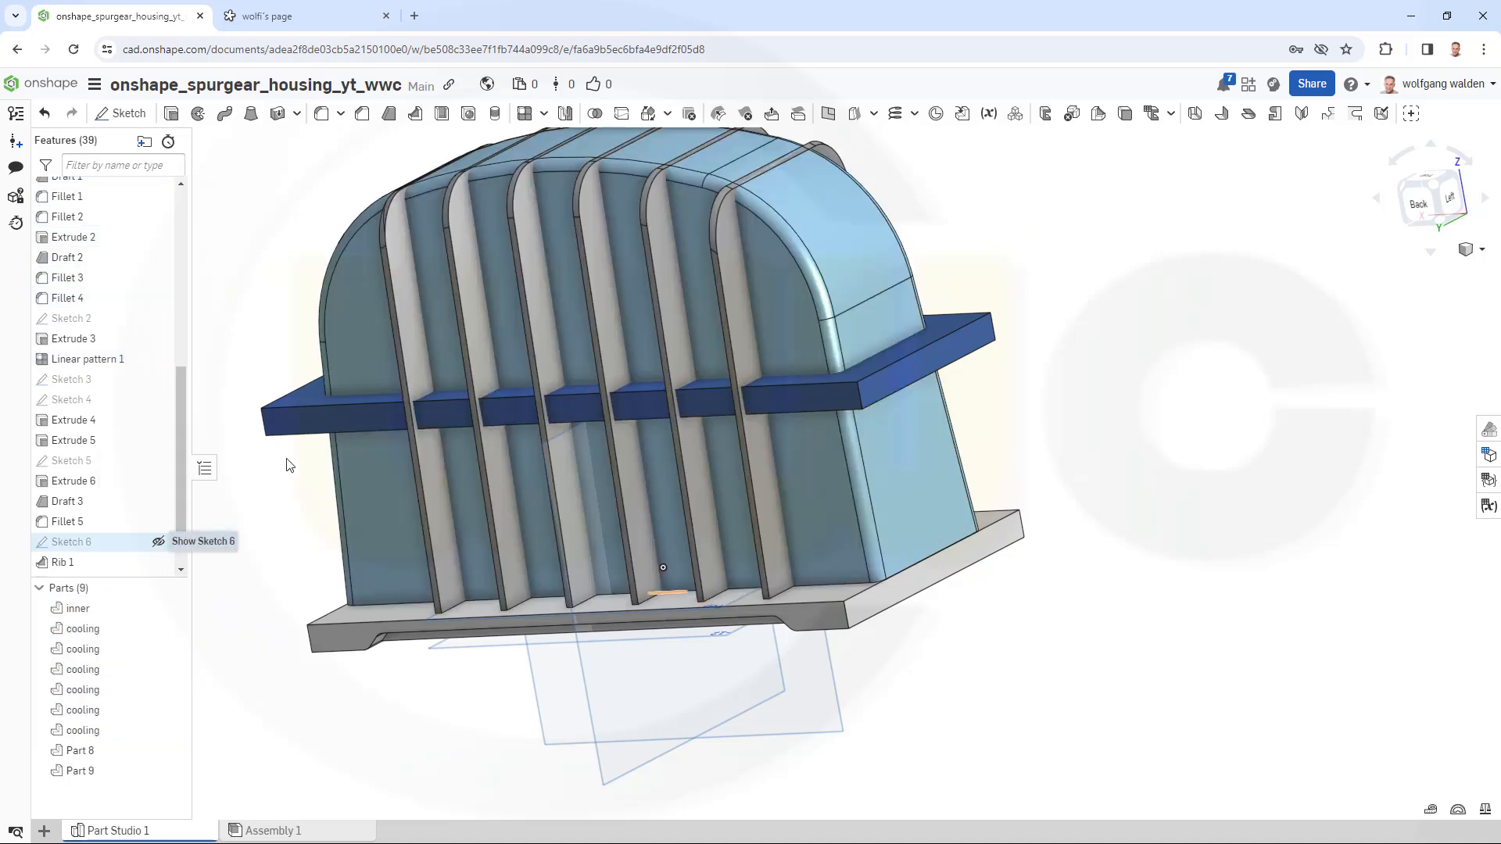
right_click_drag(333, 350, 597, 411)
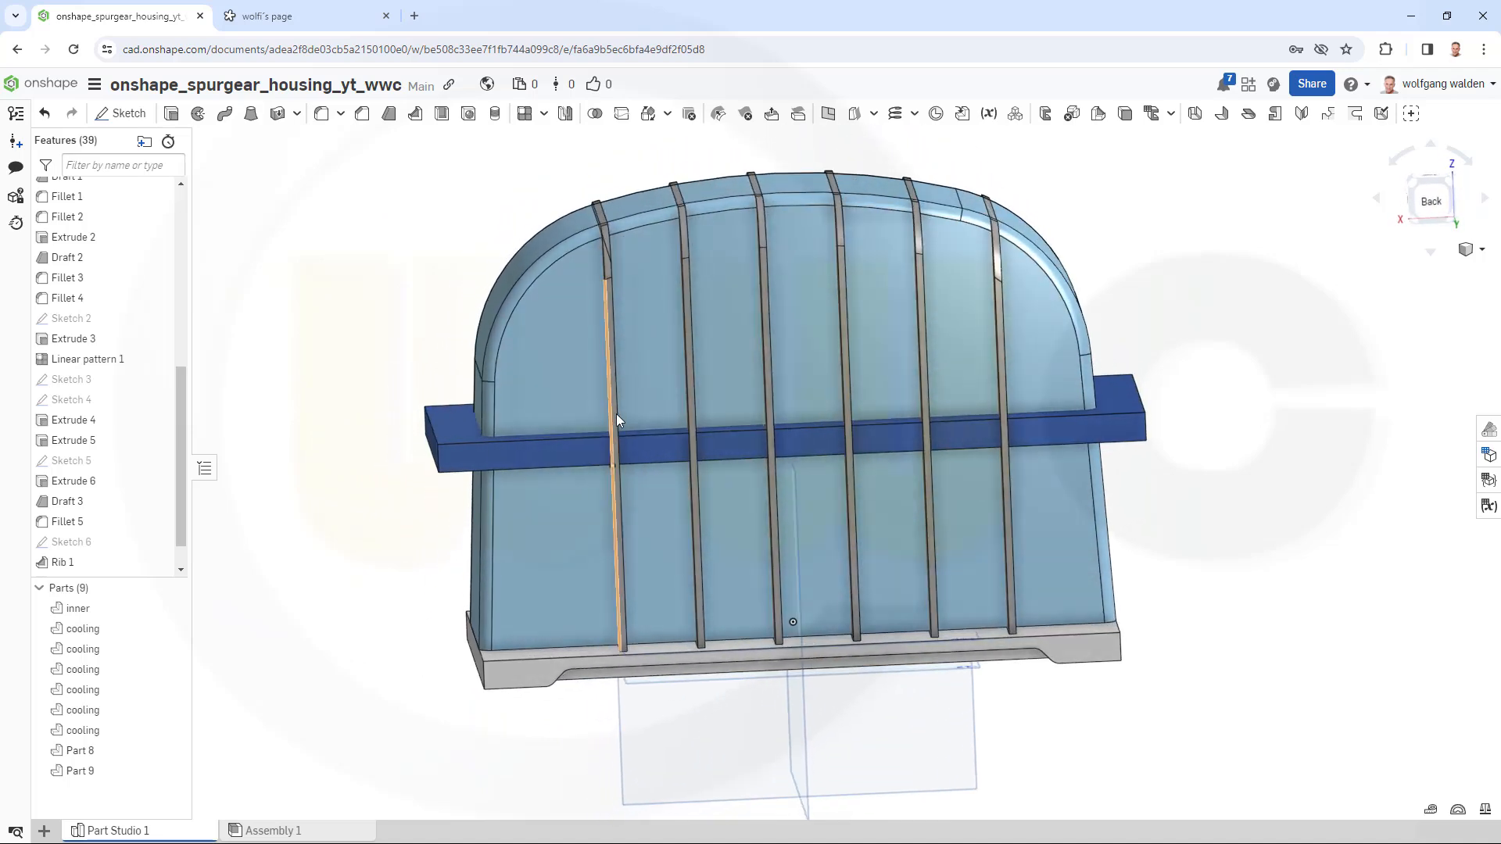